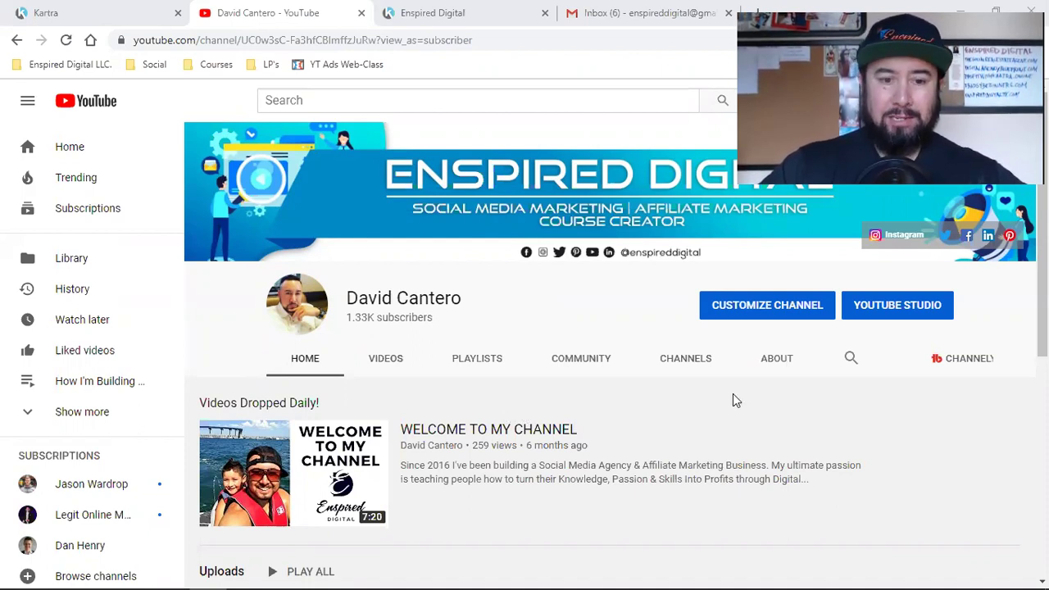
- Open the video 'The Top 5 Replies I Get From Direct Messaging' from the uploads
scroll(732, 395, down, 3)
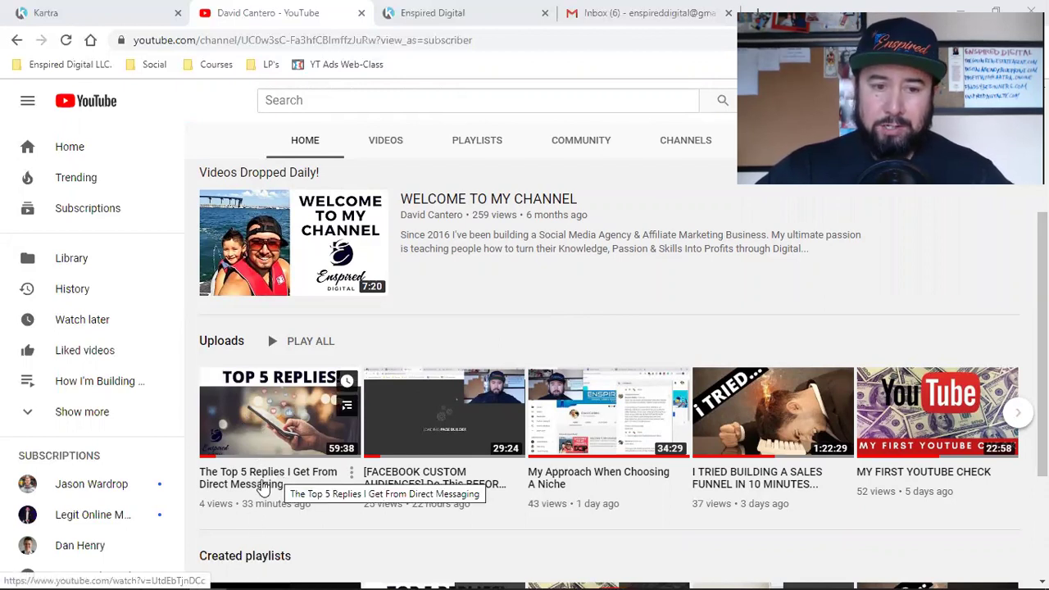
click(262, 485)
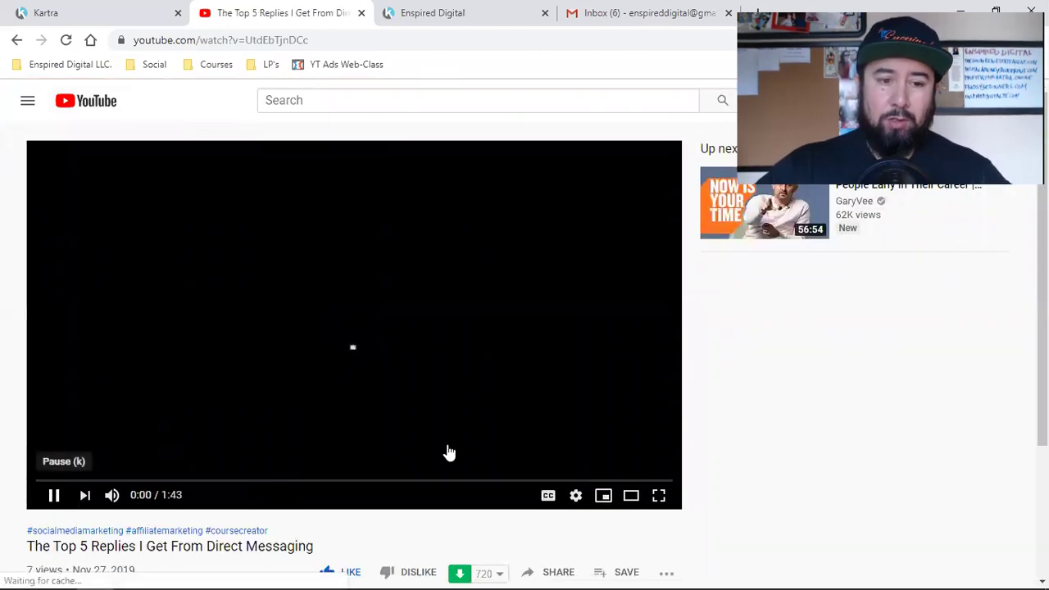
scroll(358, 462, down, 2)
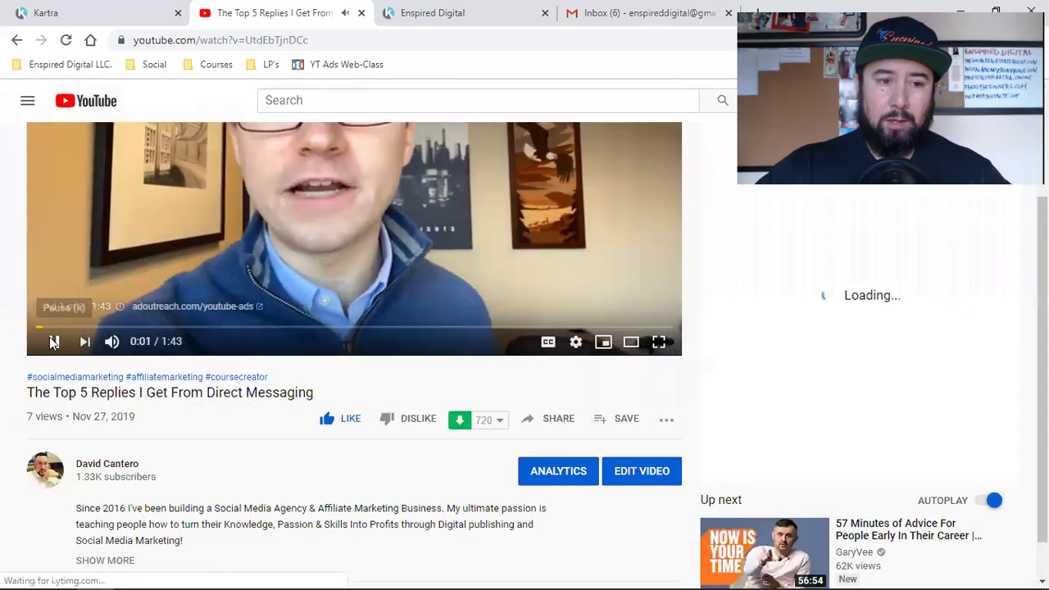
scroll(230, 398, up, 2)
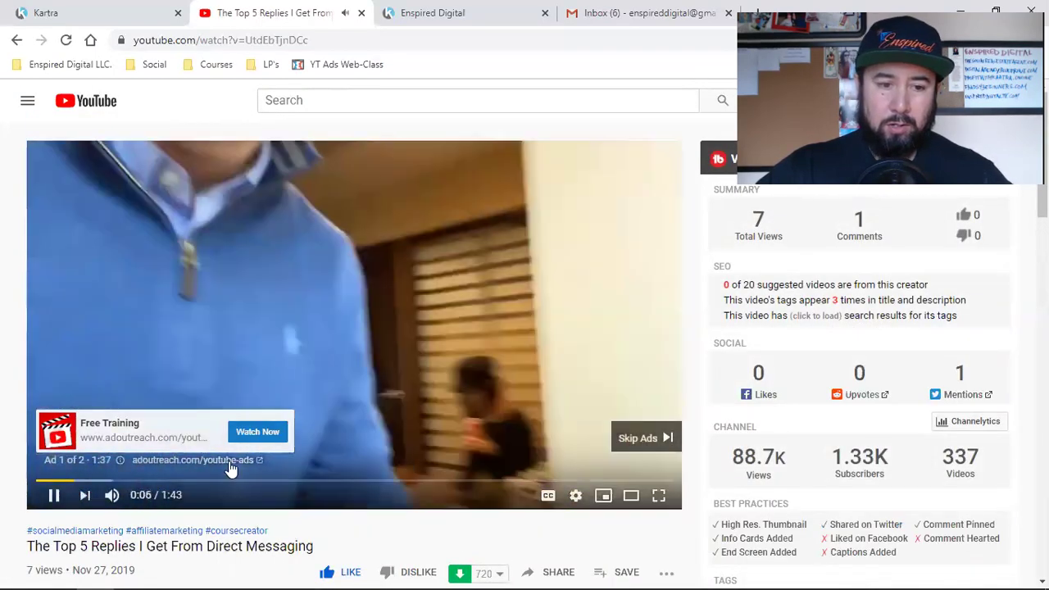
- Skip the ad, pause the video at 2:41, and bring up its share options
click(644, 439)
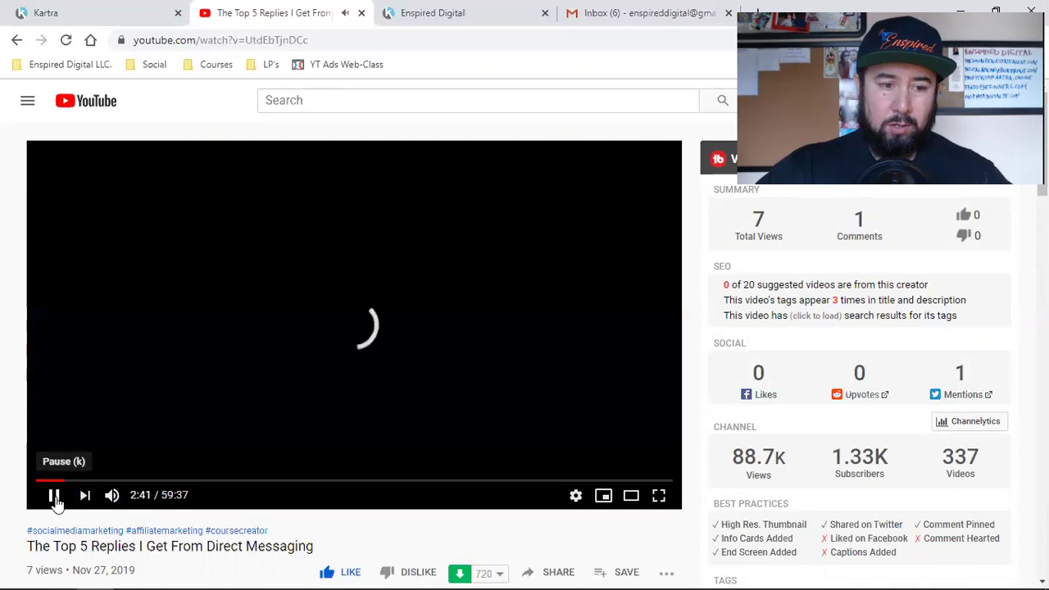
click(54, 496)
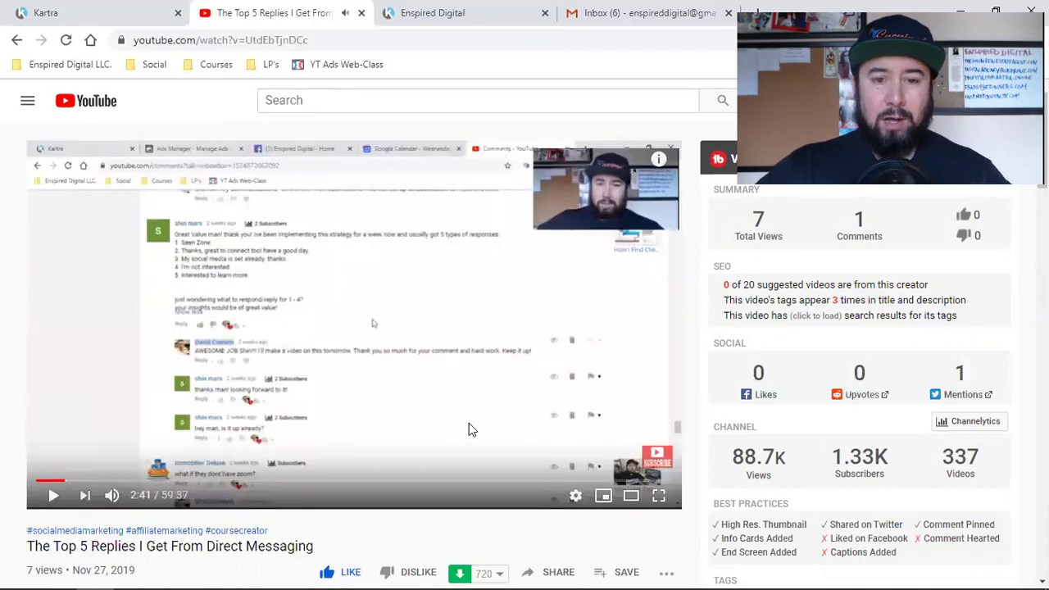
scroll(471, 429, down, 3)
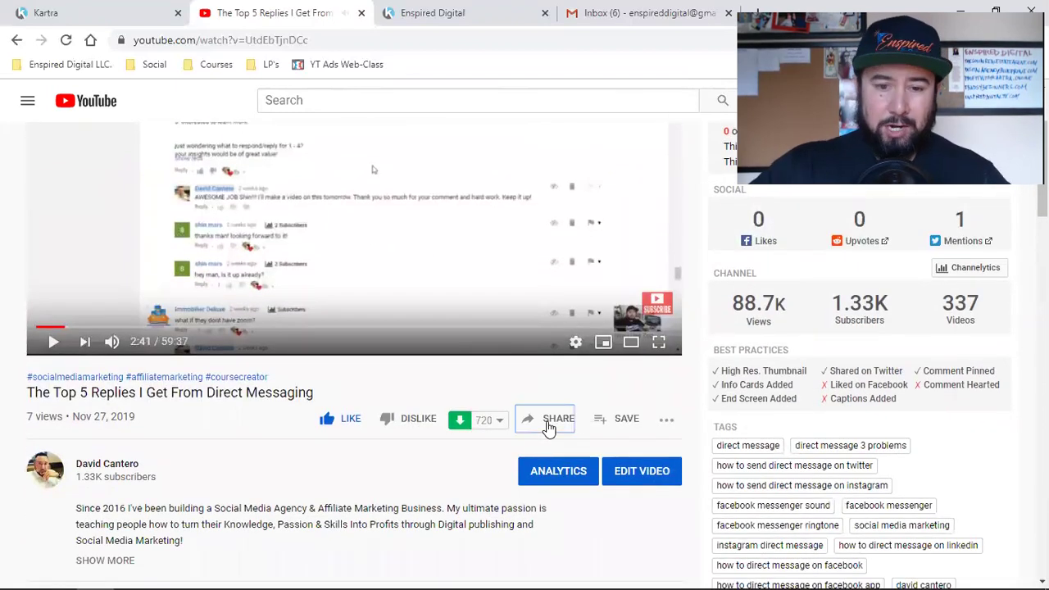
click(548, 429)
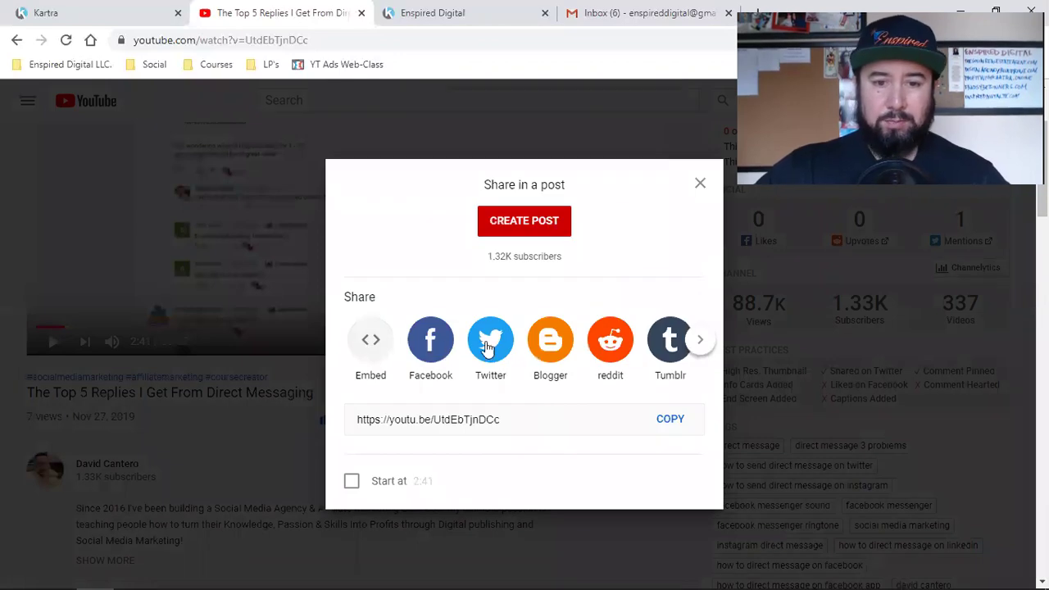
click(698, 339)
click(698, 339)
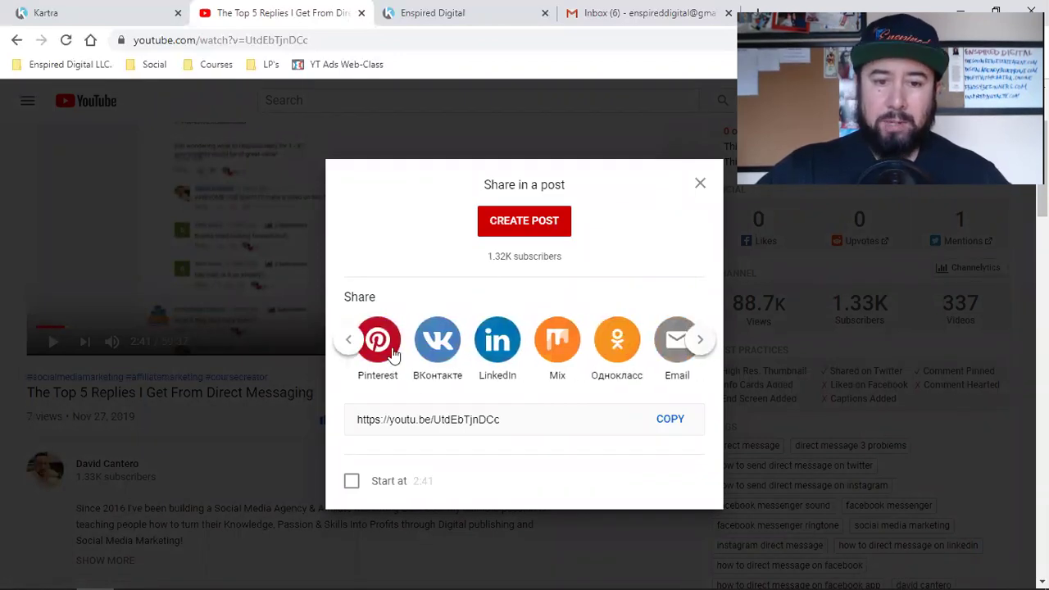
click(693, 349)
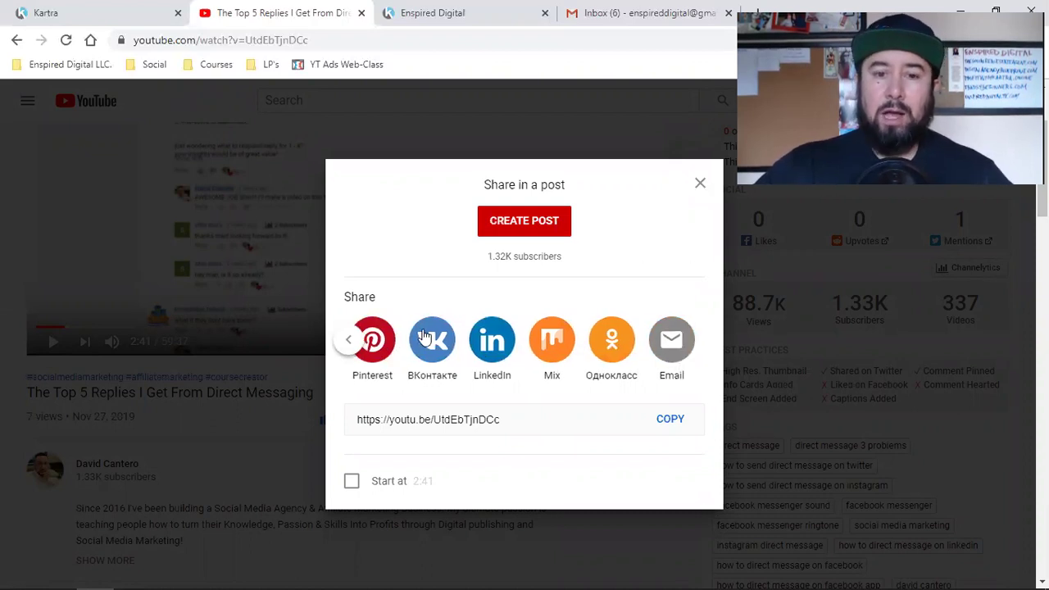
click(700, 184)
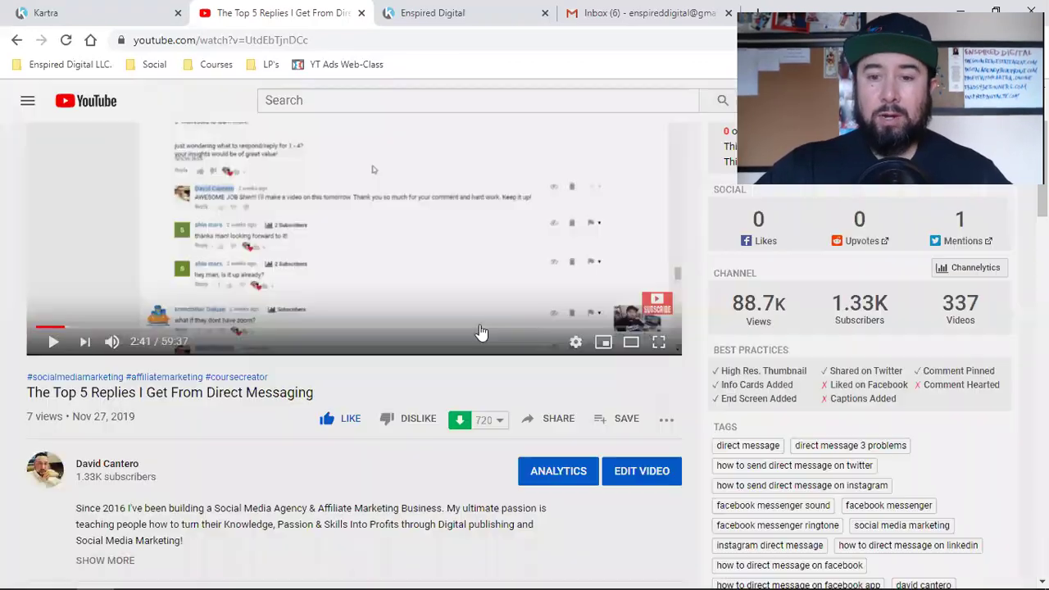
- Heart the pinned comment promoting the Digital Agency Blueprint link as the creator
scroll(479, 327, down, 3)
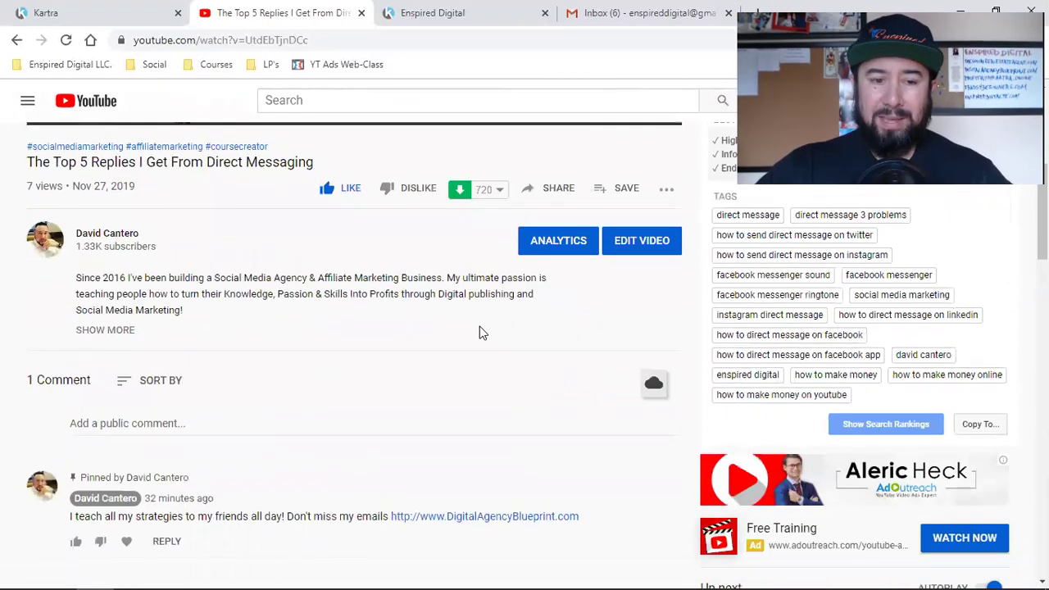
scroll(482, 332, down, 1)
triple_click(192, 442)
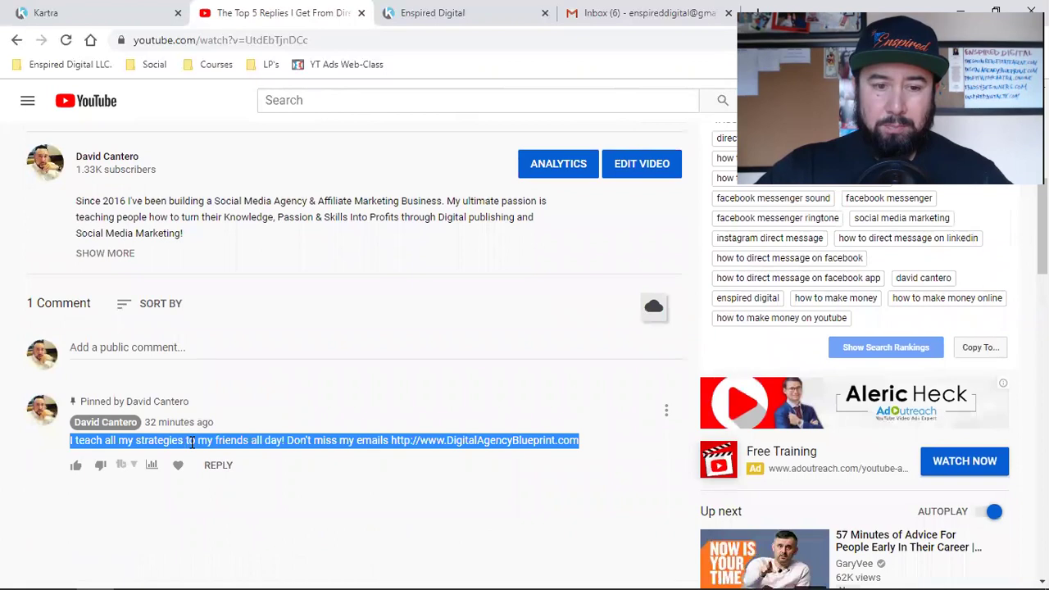
click(667, 411)
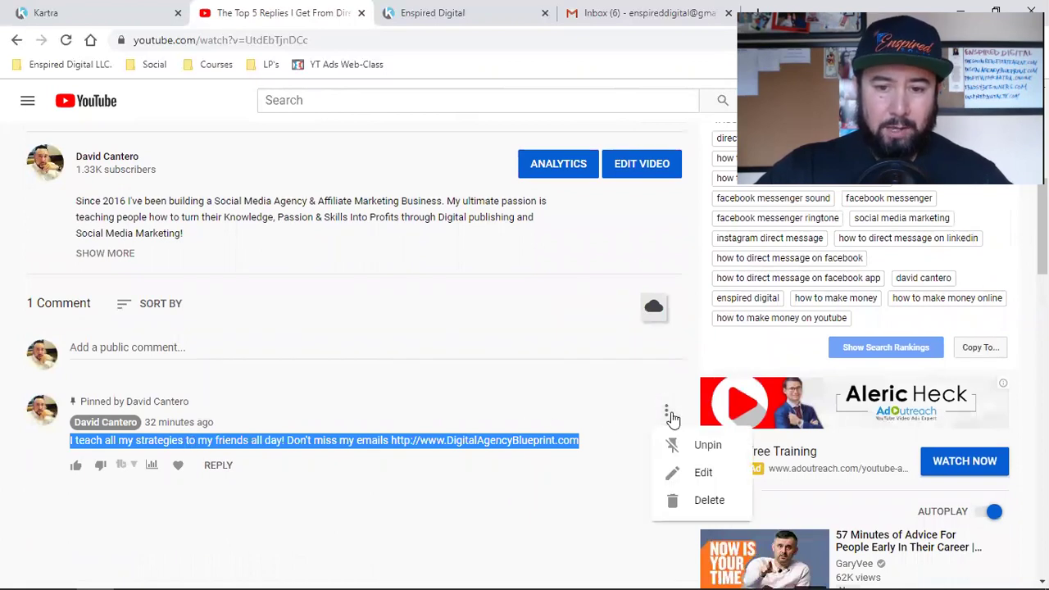
click(311, 364)
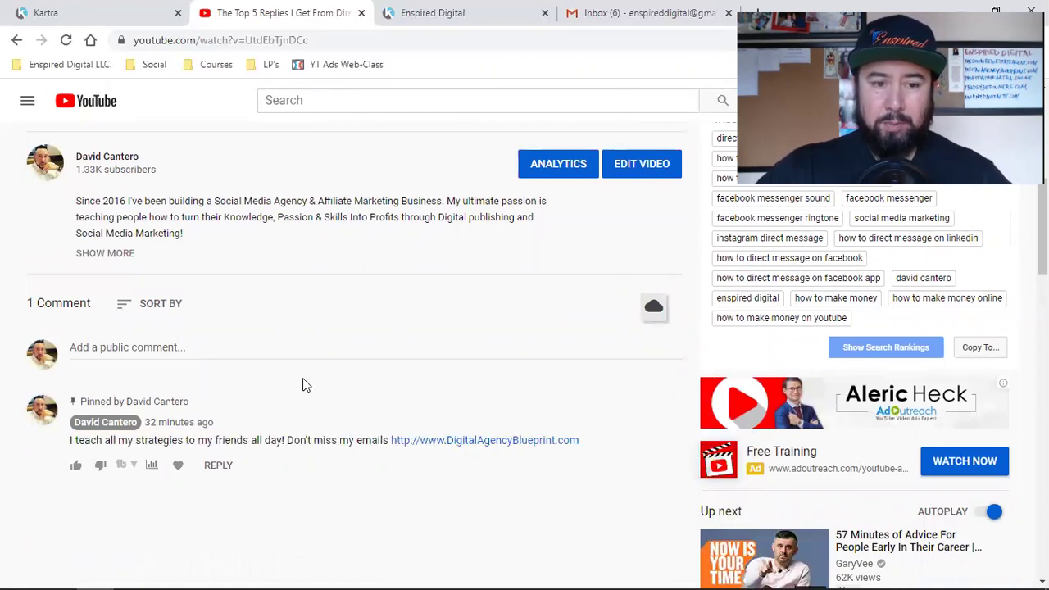
click(178, 465)
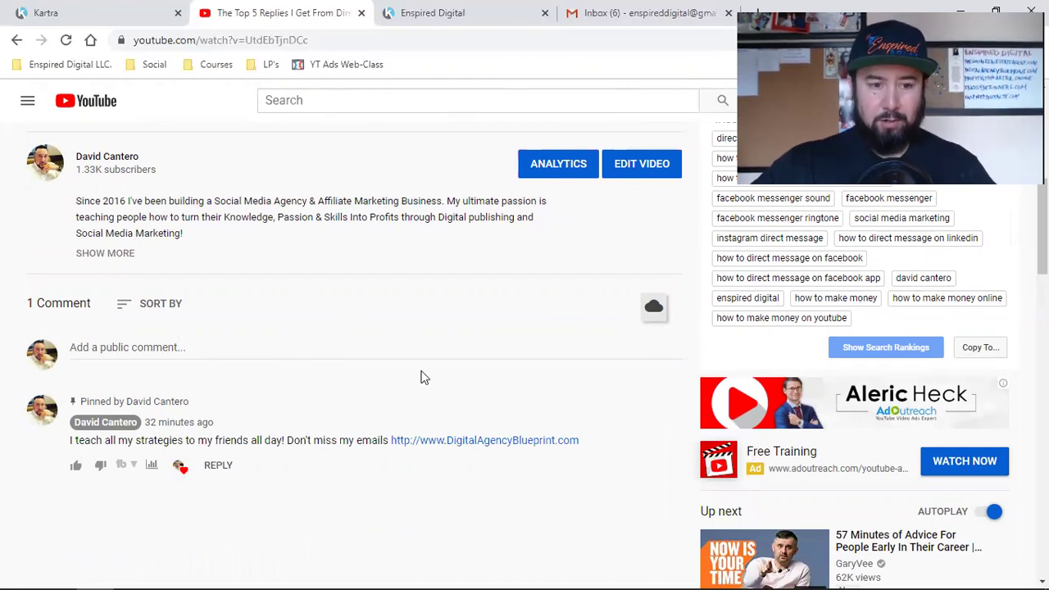
scroll(432, 377, up, 1)
scroll(432, 378, up, 2)
scroll(767, 404, up, 4)
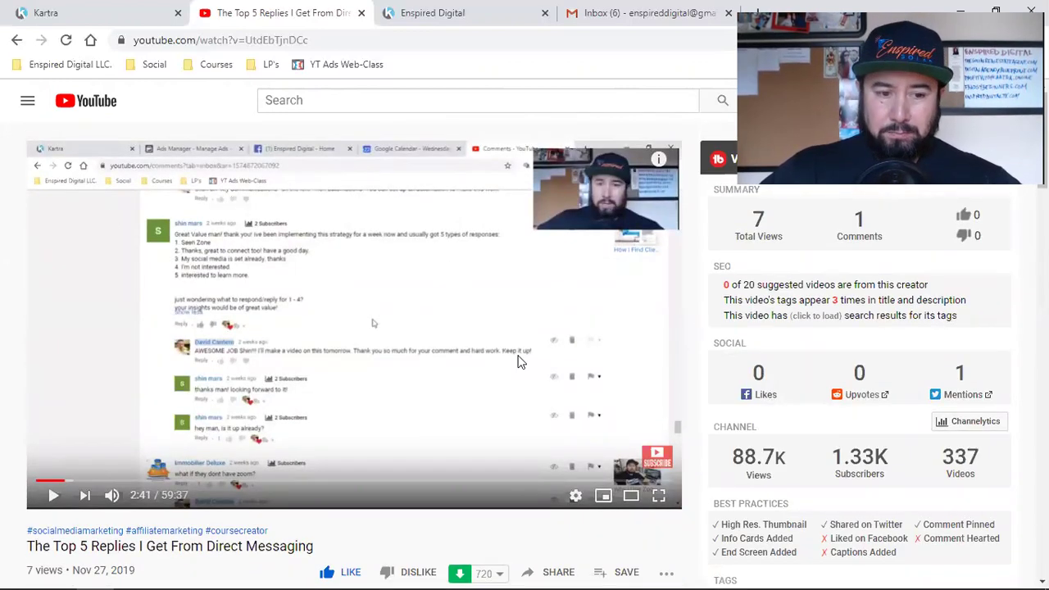
scroll(517, 362, down, 1)
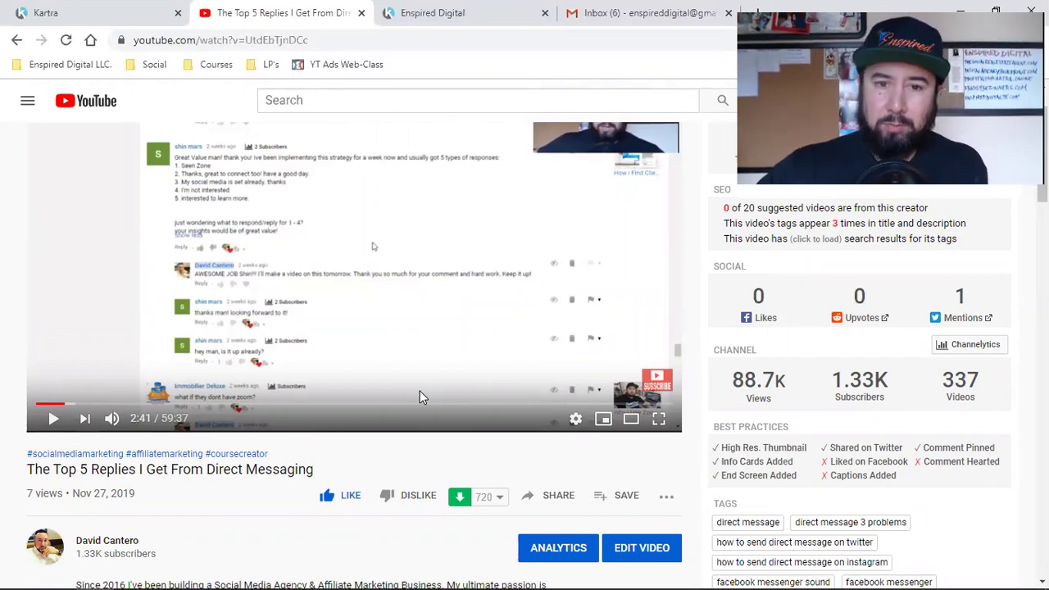
scroll(419, 397, up, 1)
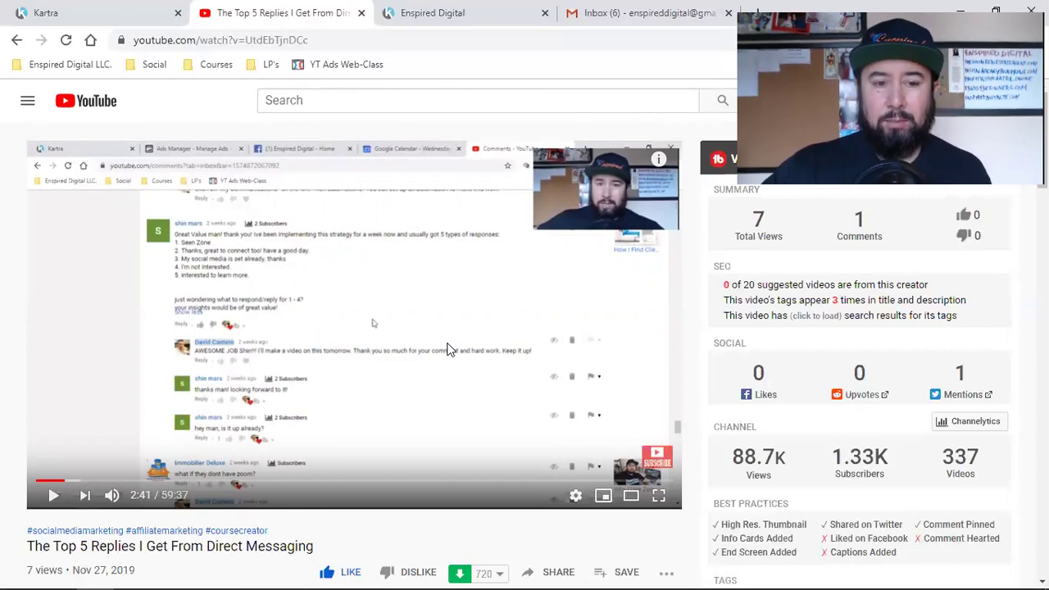
scroll(447, 348, down, 2)
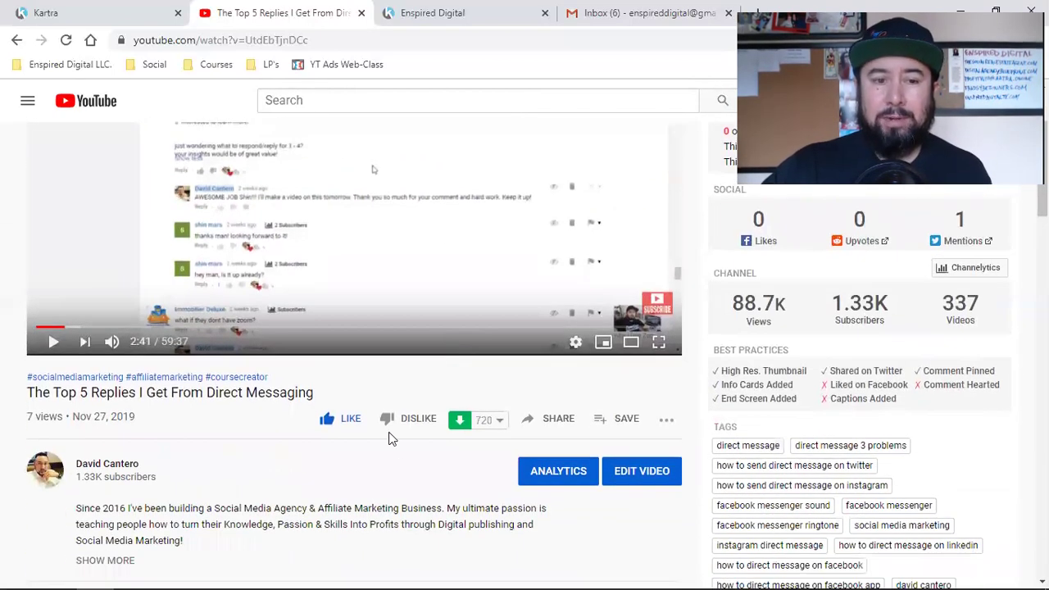
scroll(241, 445, up, 2)
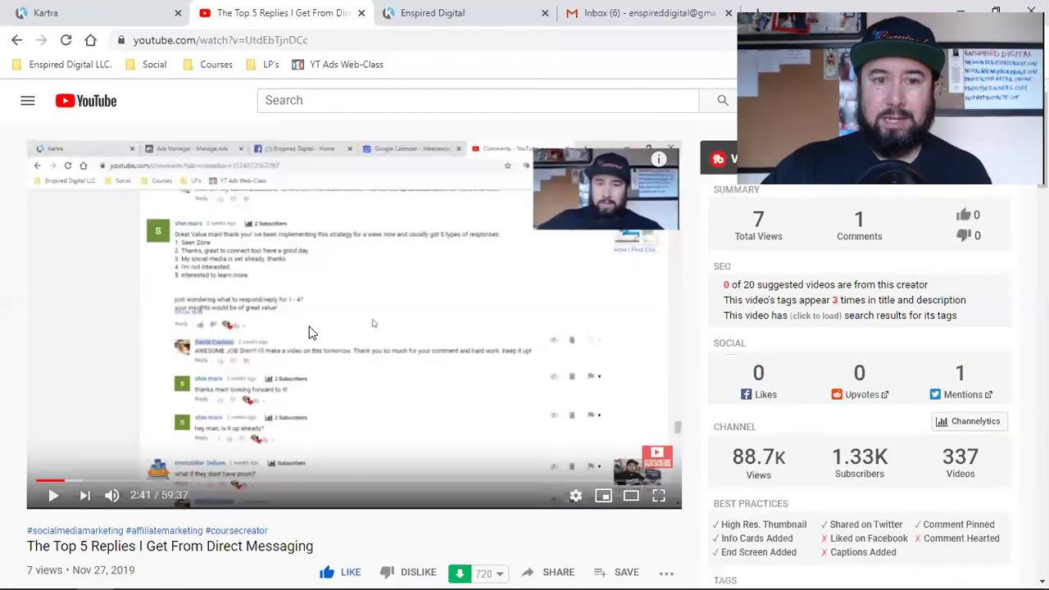
- Show Kartra's My Pages list with the 'Top 5 Replies' page card in view
click(123, 10)
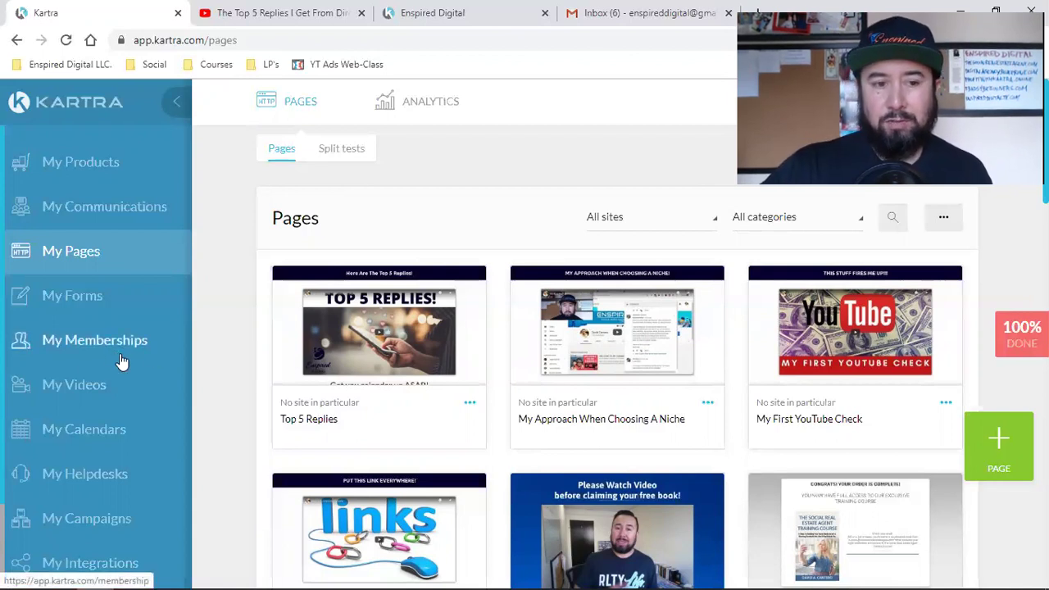
scroll(117, 363, down, 1)
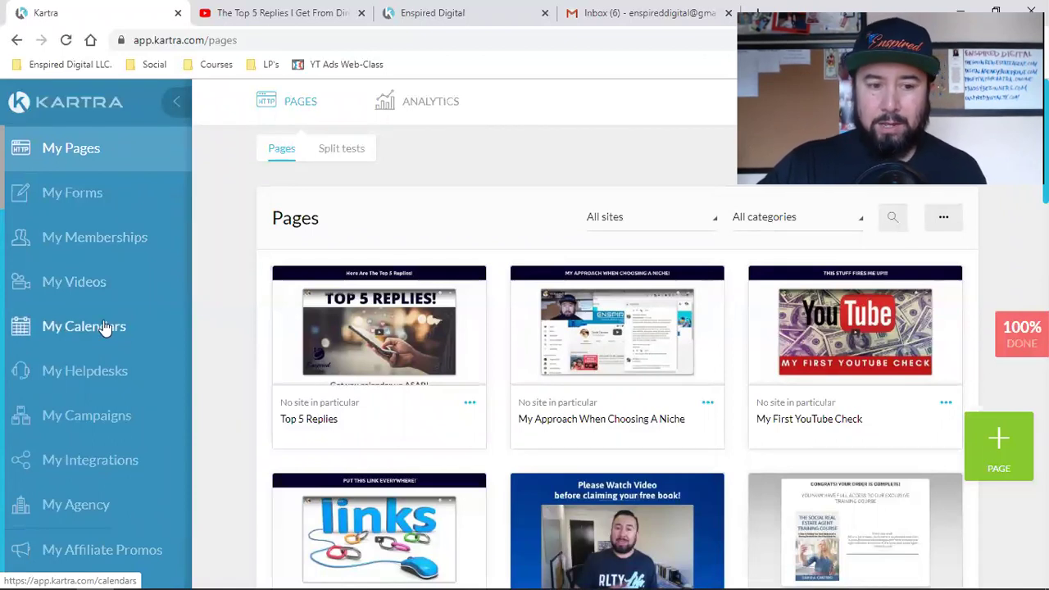
scroll(99, 368, up, 1)
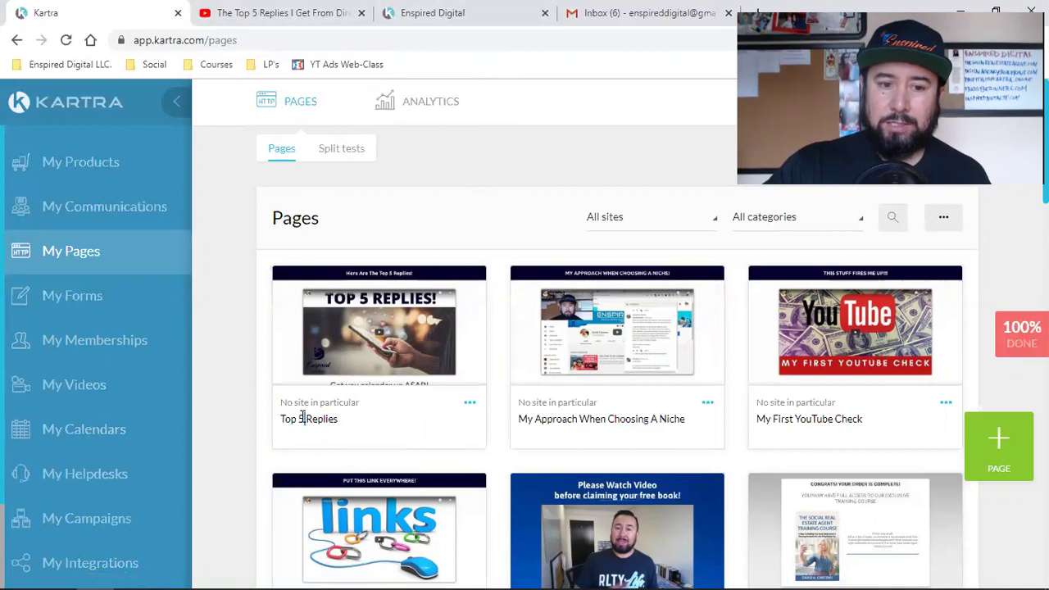
click(469, 403)
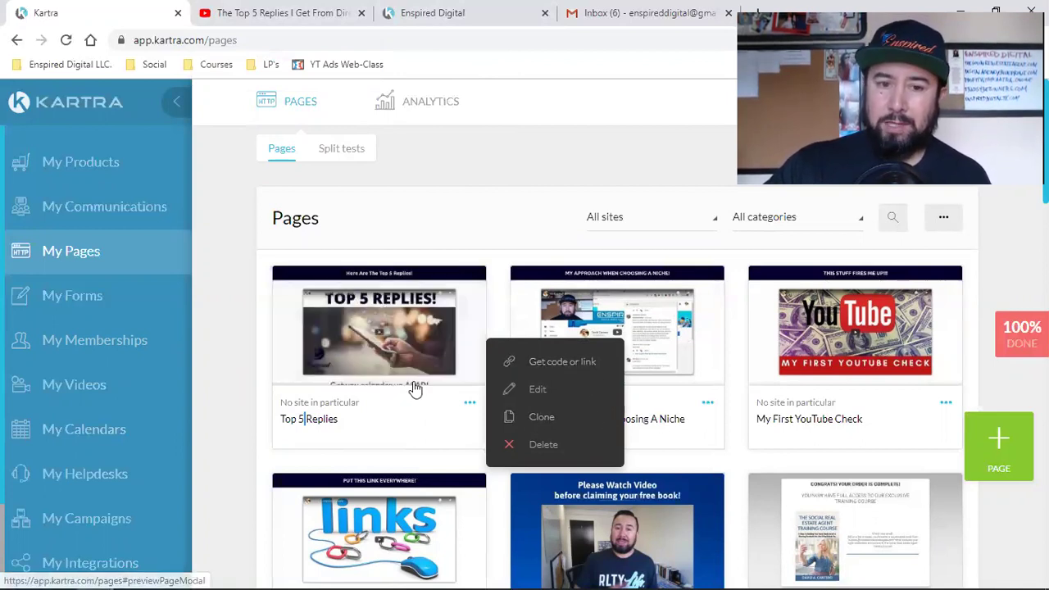
click(242, 347)
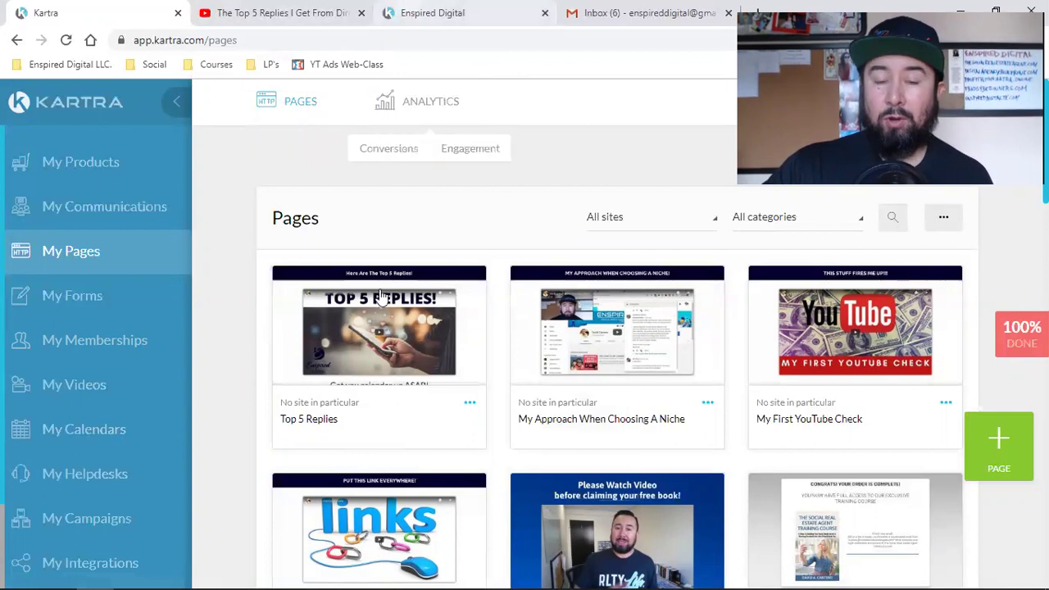
- Review the live 'Here Are The Top 5 Replies!' page, then return to the YouTube video
click(430, 8)
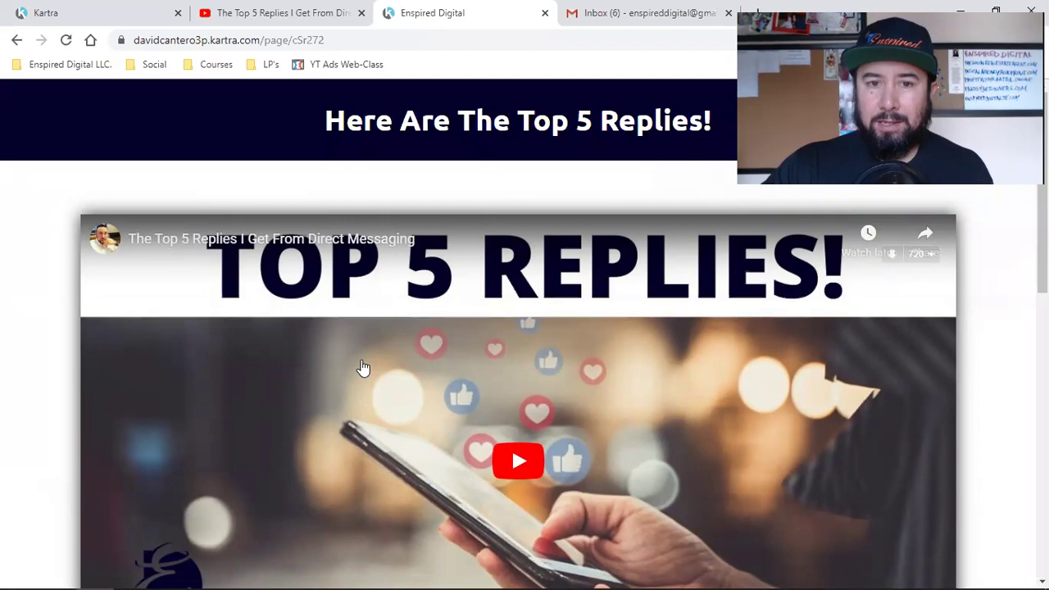
scroll(586, 380, down, 9)
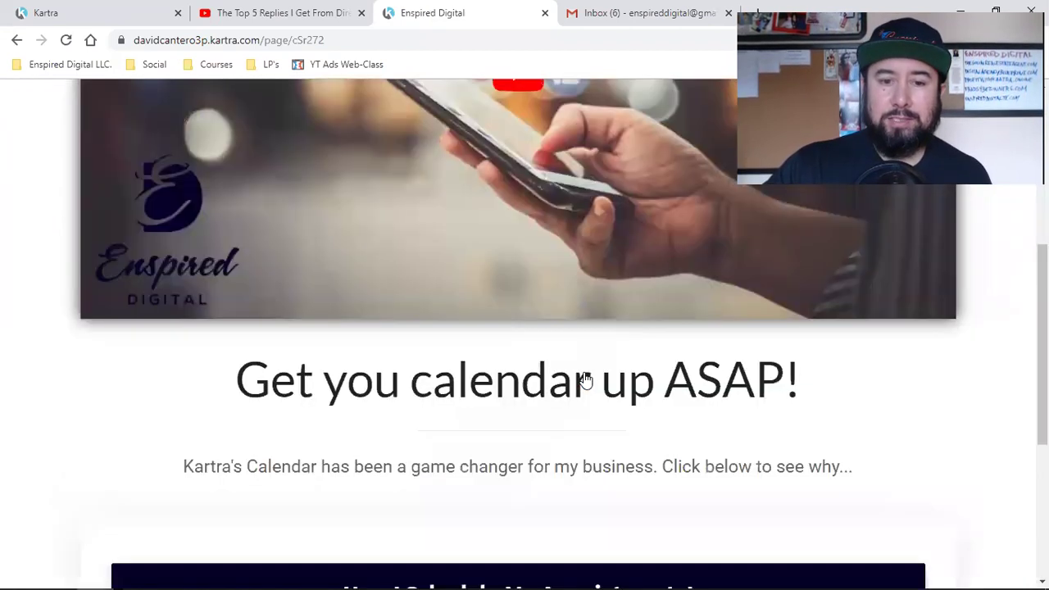
scroll(586, 379, up, 8)
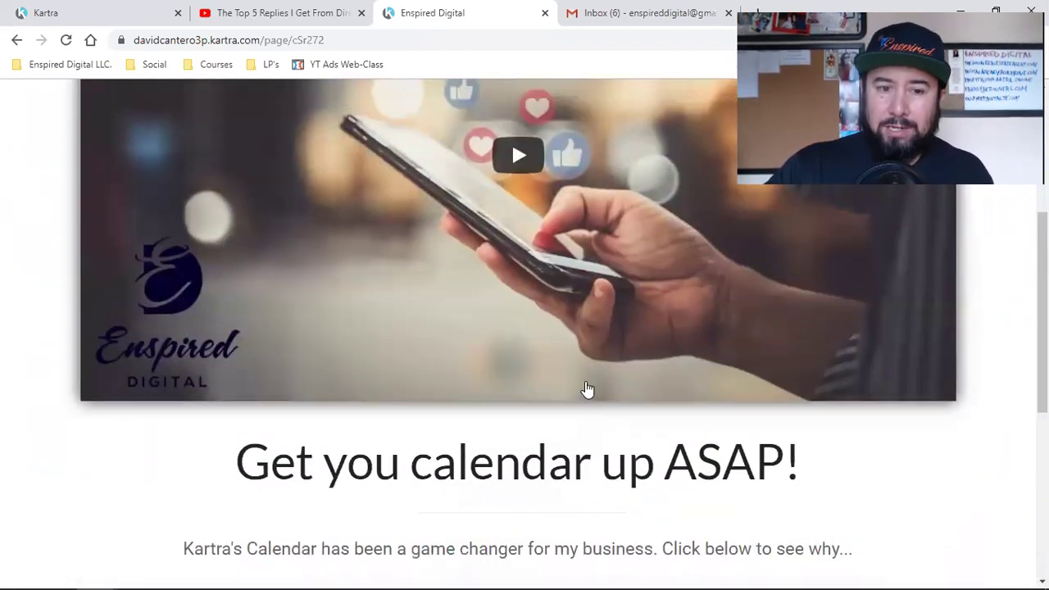
scroll(579, 405, up, 2)
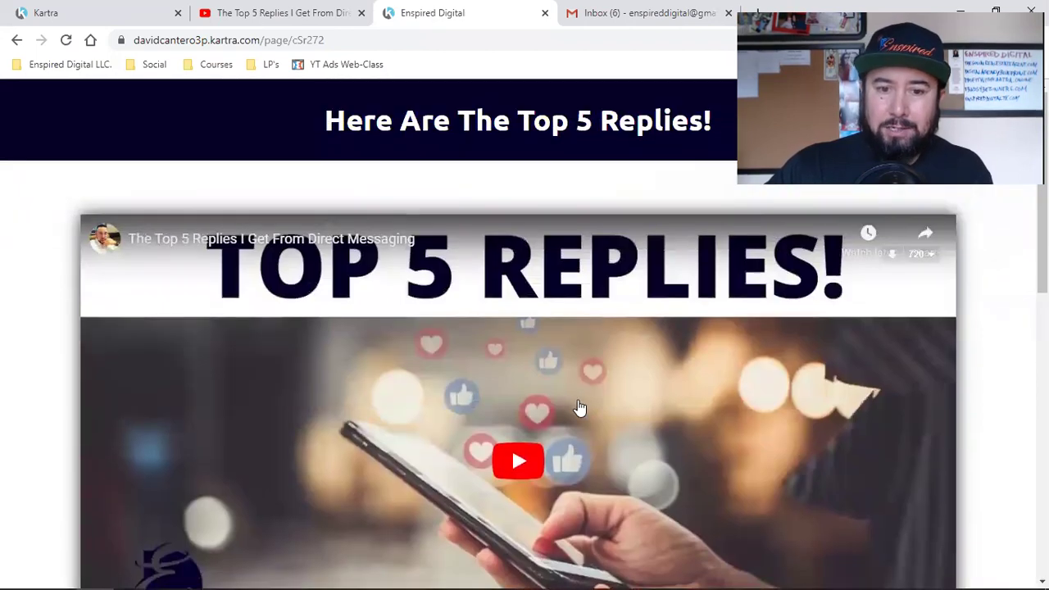
click(238, 12)
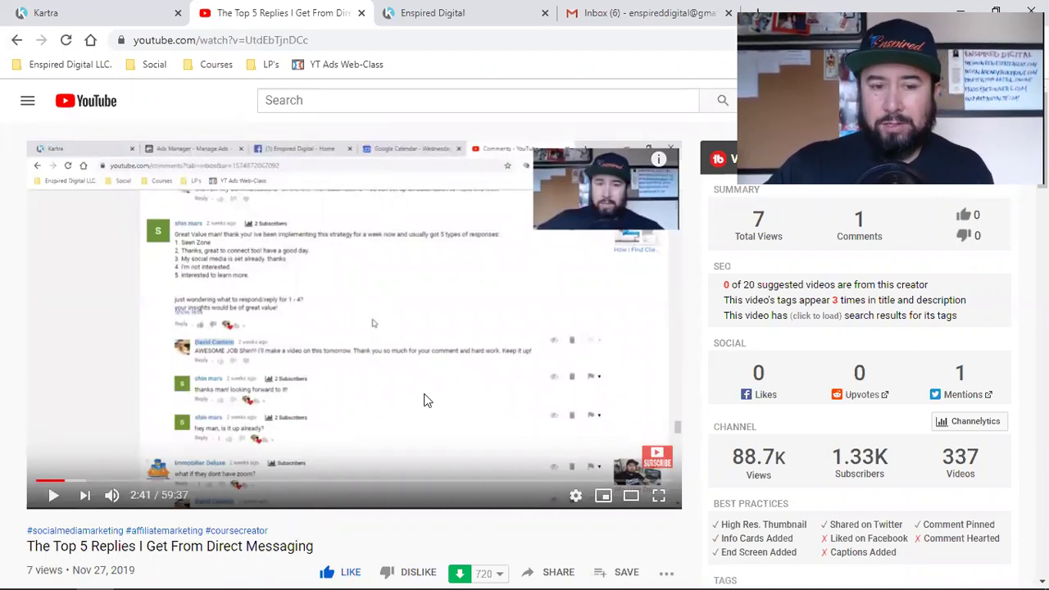
- Browse the watch page's comments and suggested videos, then go back to the landing page
scroll(425, 400, down, 10)
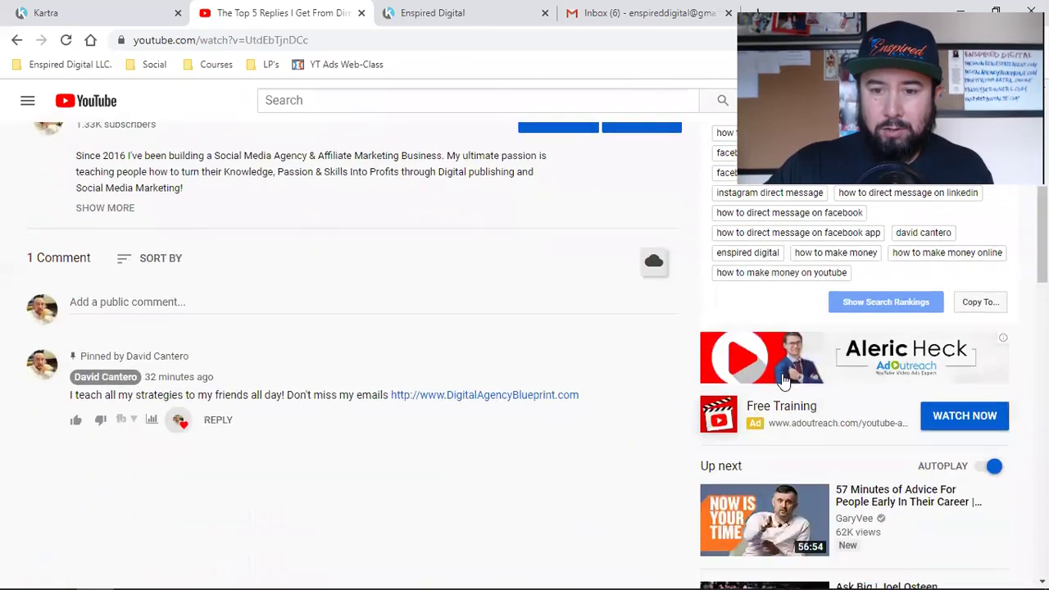
scroll(805, 406, up, 10)
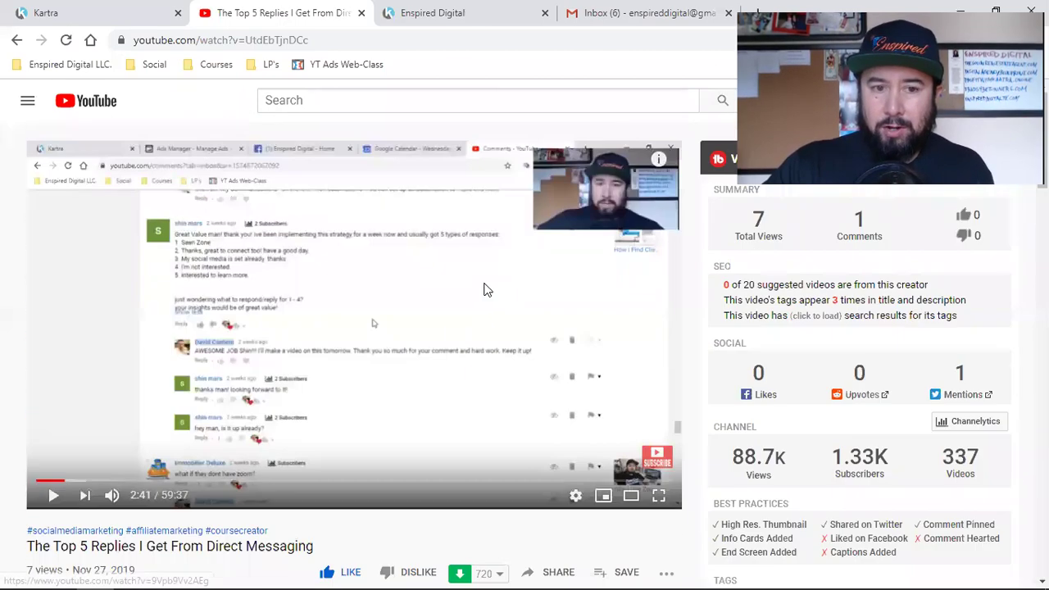
scroll(483, 289, down, 15)
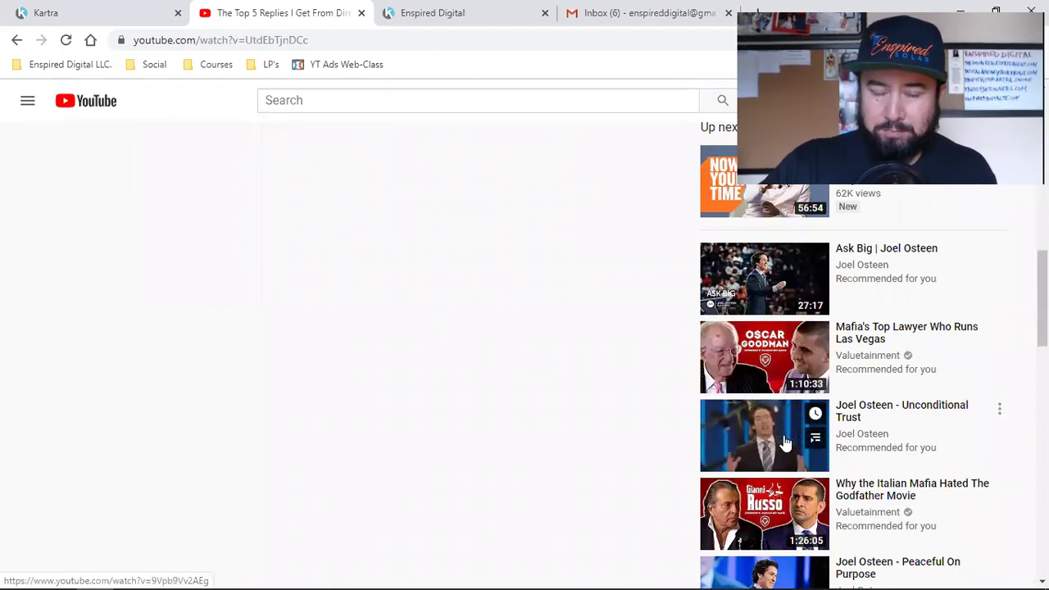
scroll(461, 464, up, 15)
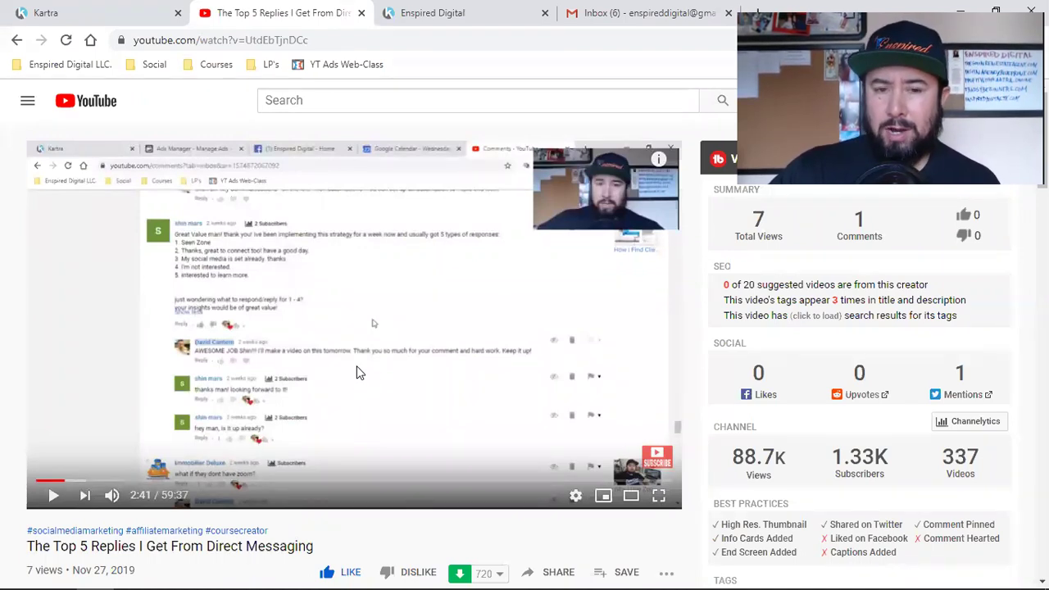
scroll(503, 380, down, 10)
scroll(824, 386, down, 10)
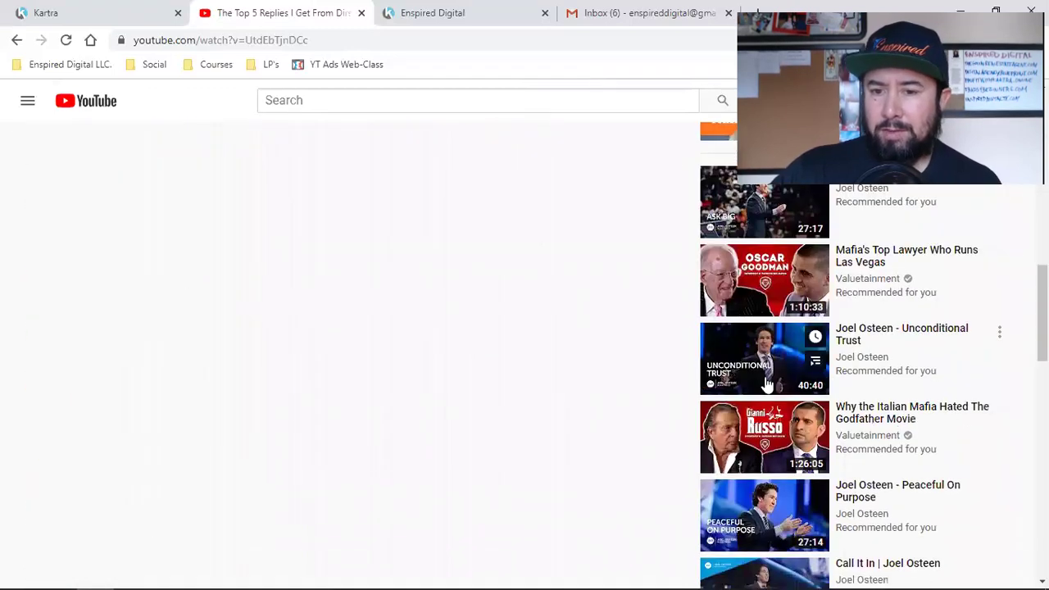
scroll(647, 413, up, 15)
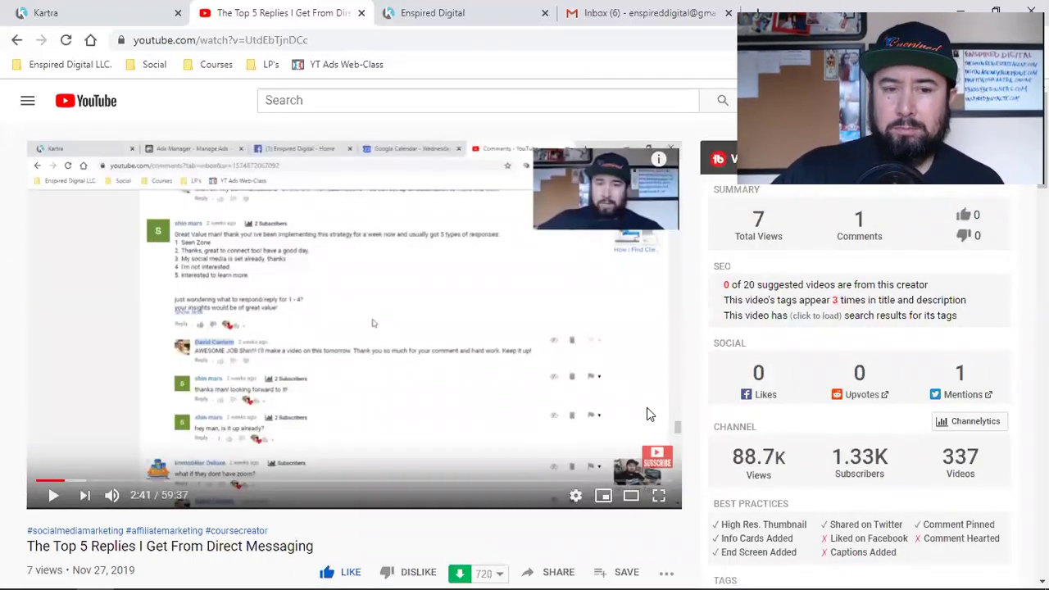
click(501, 10)
- Test the 'How I Schedule My Appointments!' link on the live landing page
scroll(505, 376, down, 10)
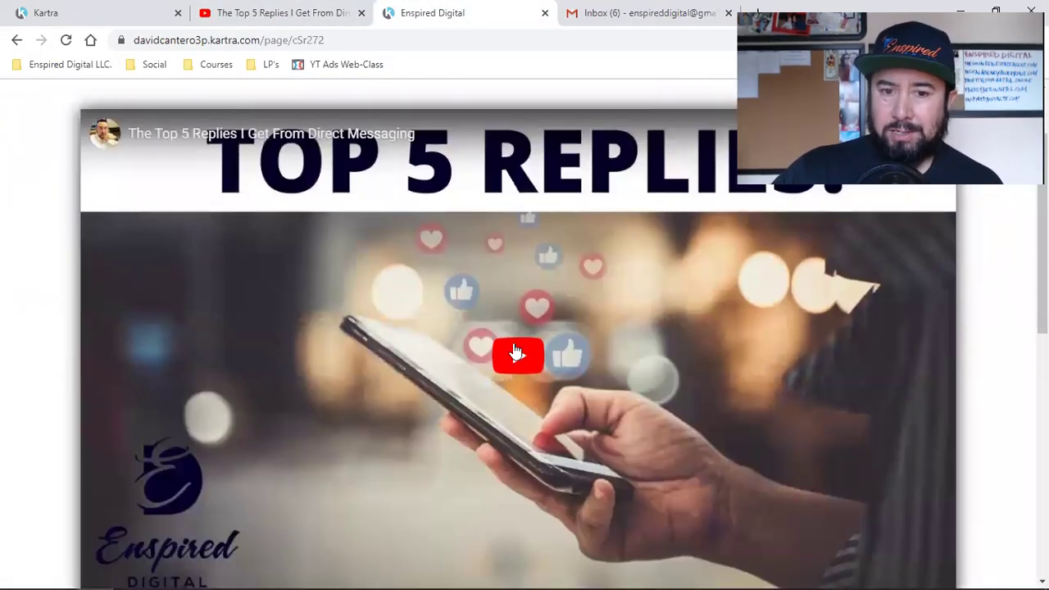
scroll(515, 352, down, 10)
click(531, 354)
- Play the embedded video, pause it at 2:21, and dismiss the More videos overlay
scroll(588, 368, up, 1)
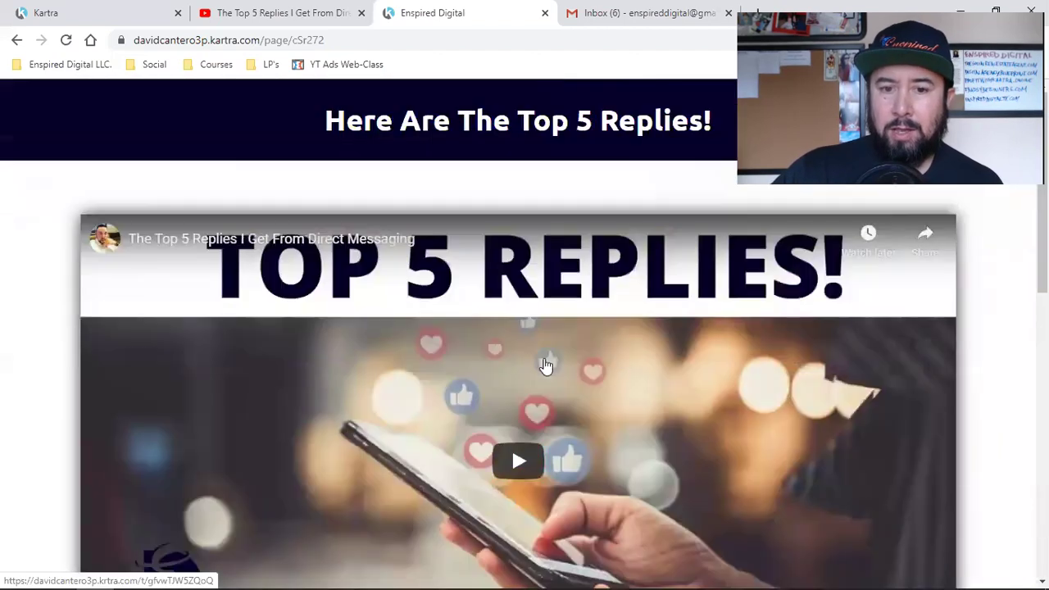
scroll(430, 328, down, 2)
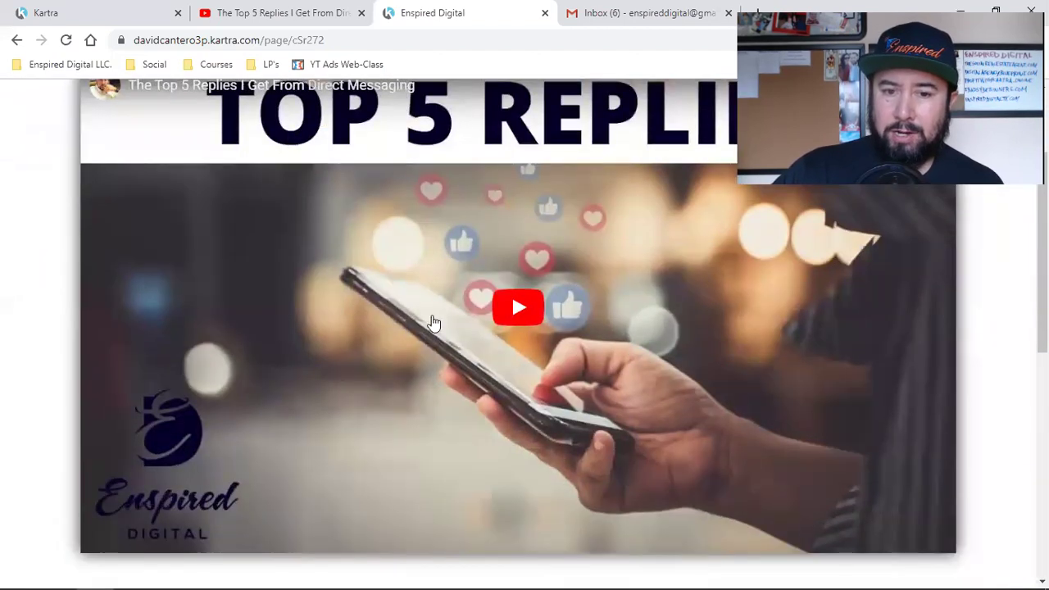
click(508, 311)
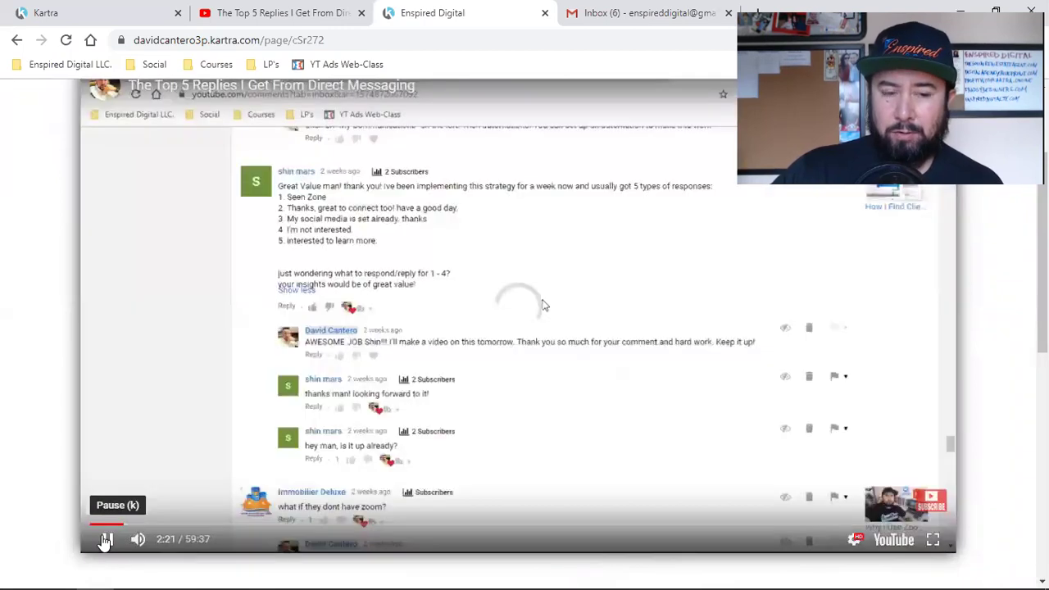
click(105, 541)
scroll(451, 457, up, 2)
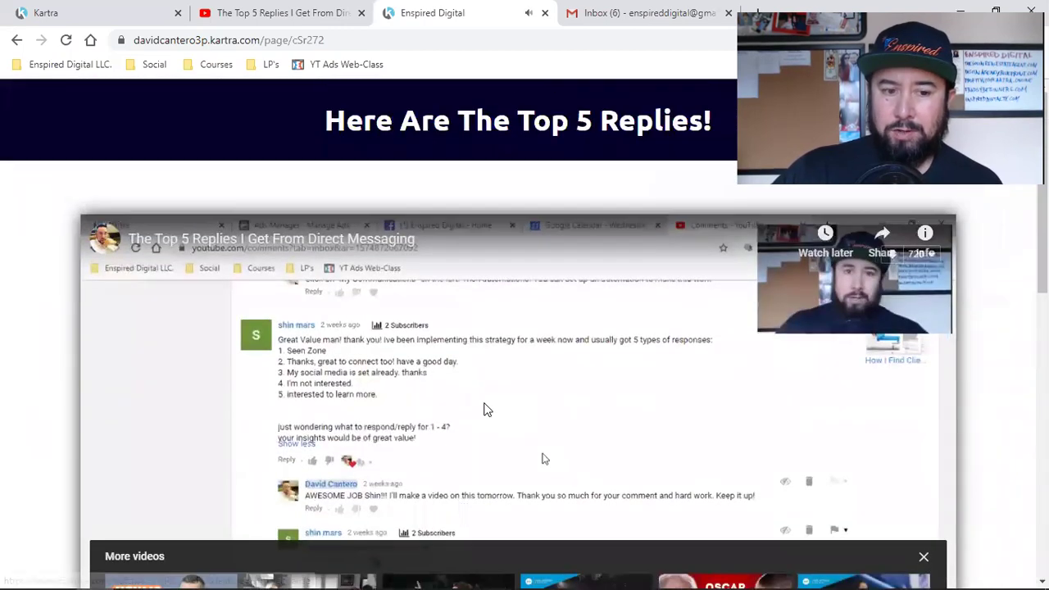
scroll(449, 456, down, 4)
scroll(875, 423, up, 2)
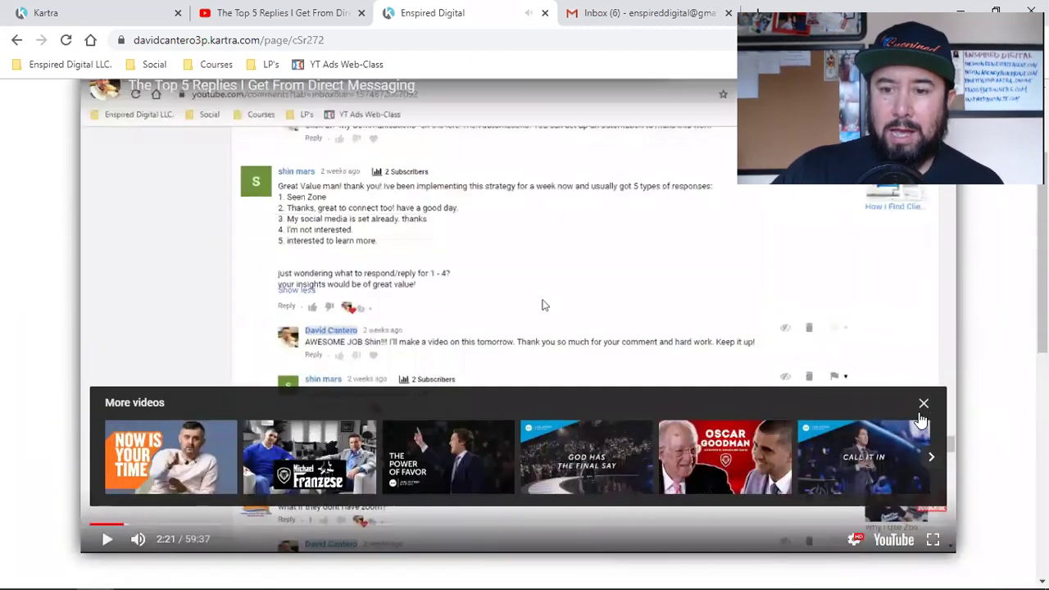
click(923, 403)
scroll(700, 465, down, 3)
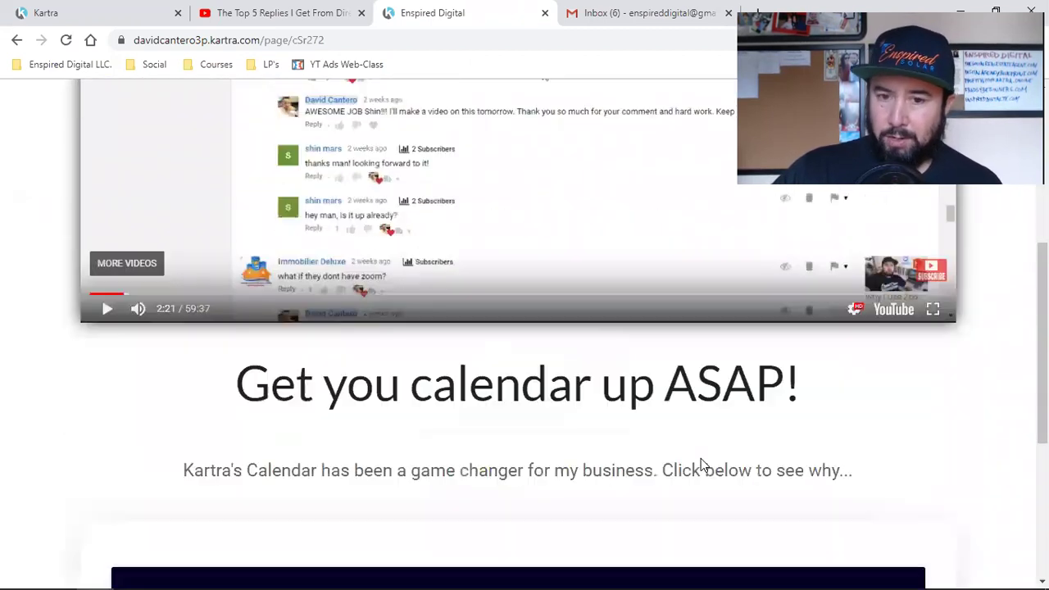
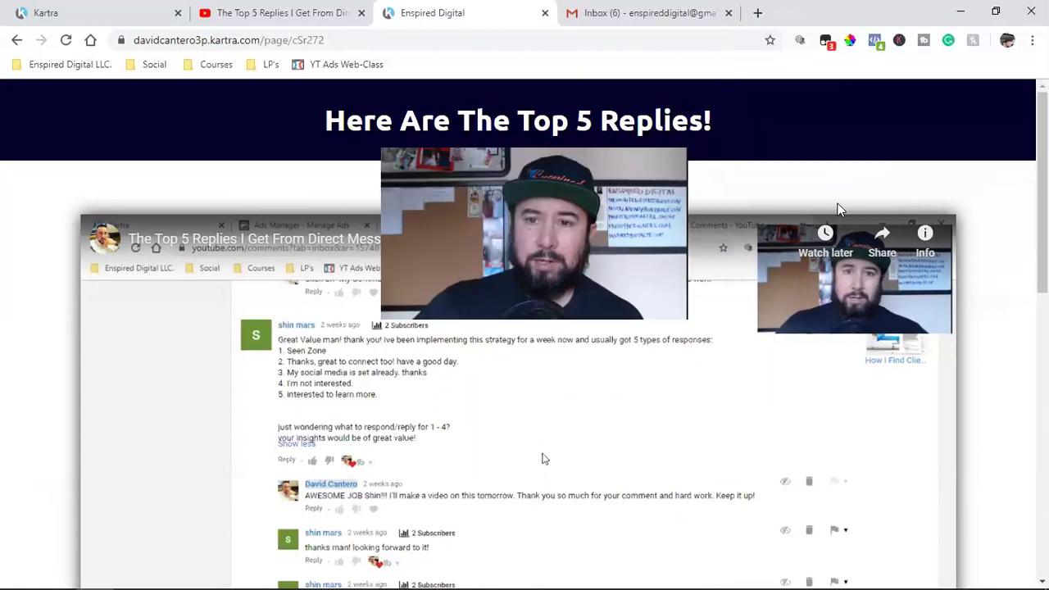
- Check with Pixel Helper that the published page's Facebook pixel fires PageView and ViewContent
click(874, 43)
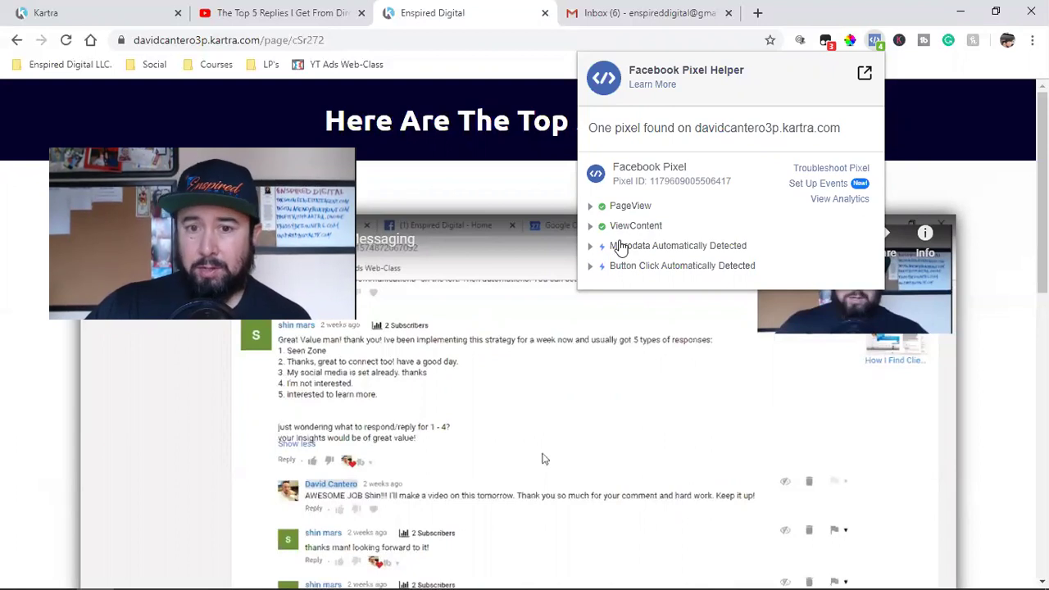
click(540, 86)
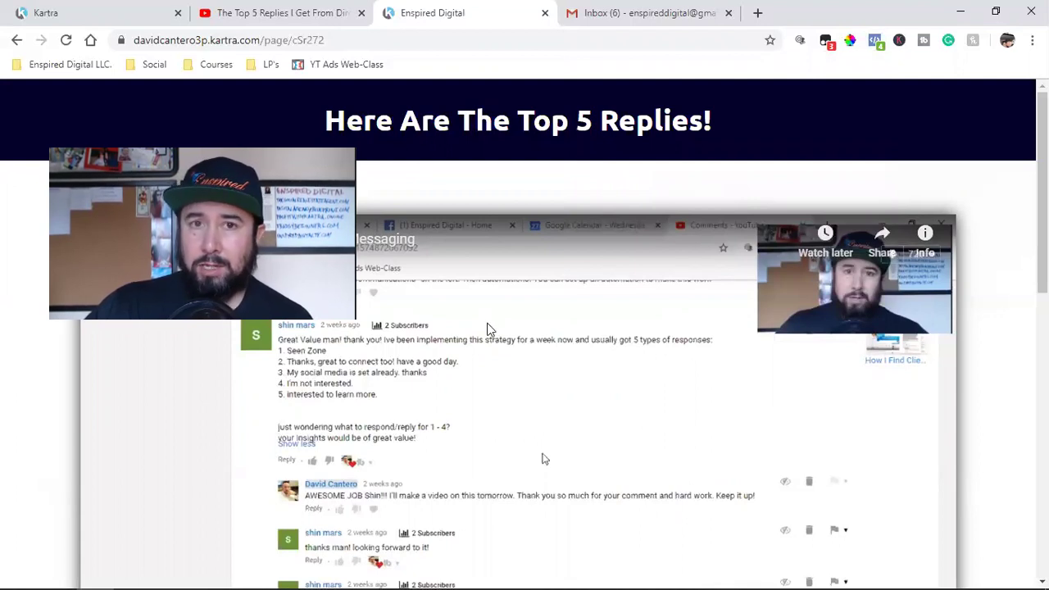
click(876, 44)
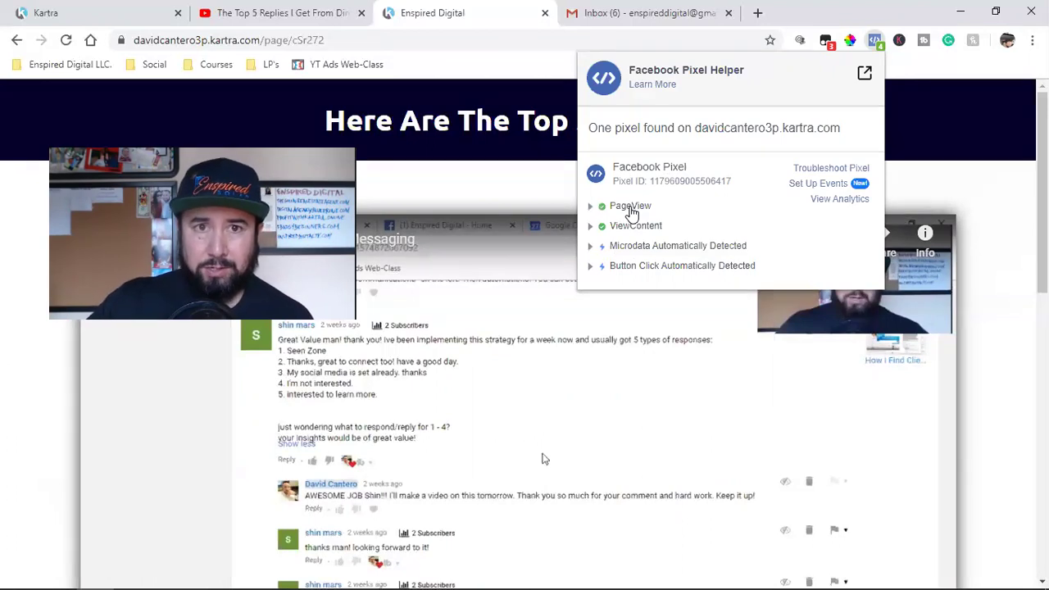
click(499, 196)
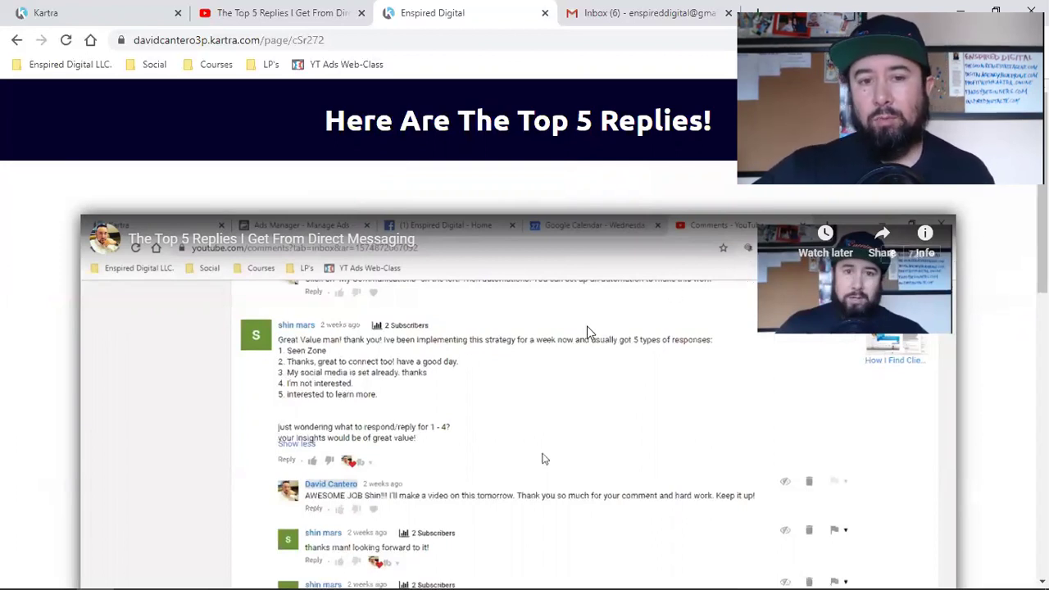
scroll(581, 343, down, 6)
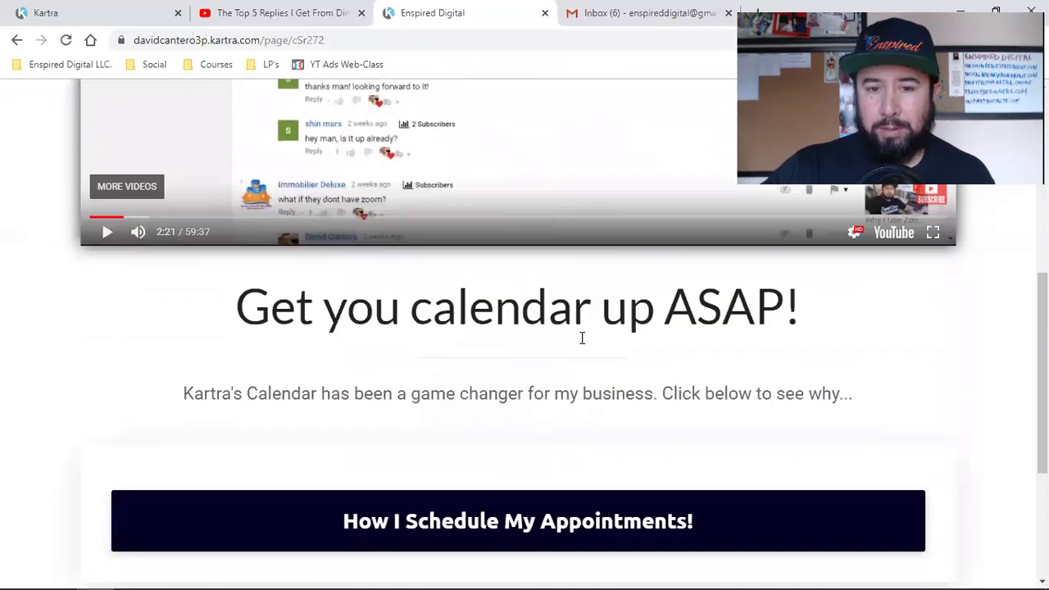
scroll(582, 343, down, 3)
scroll(976, 414, up, 3)
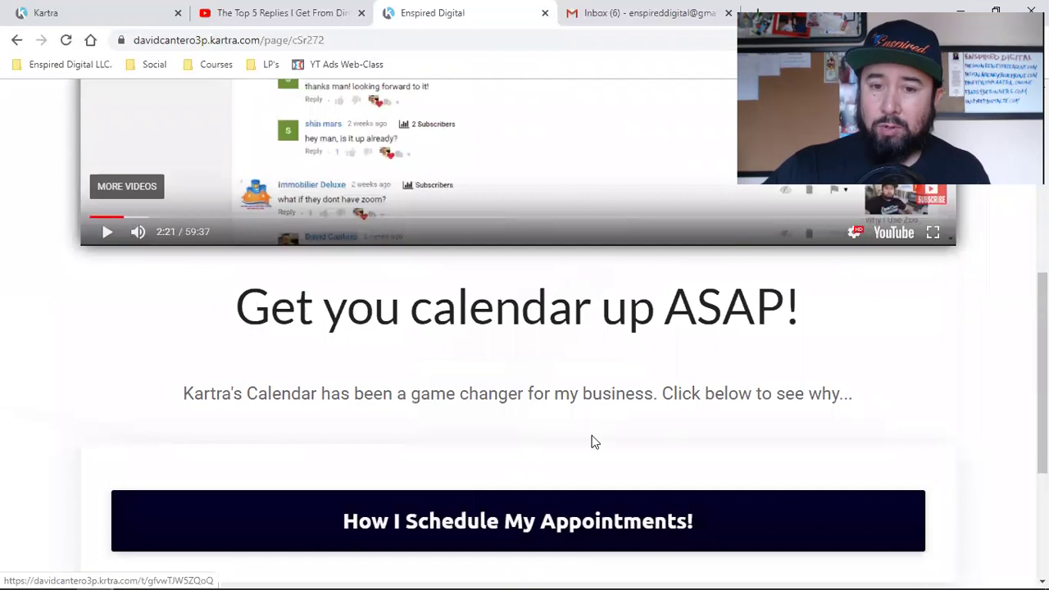
scroll(563, 410, up, 5)
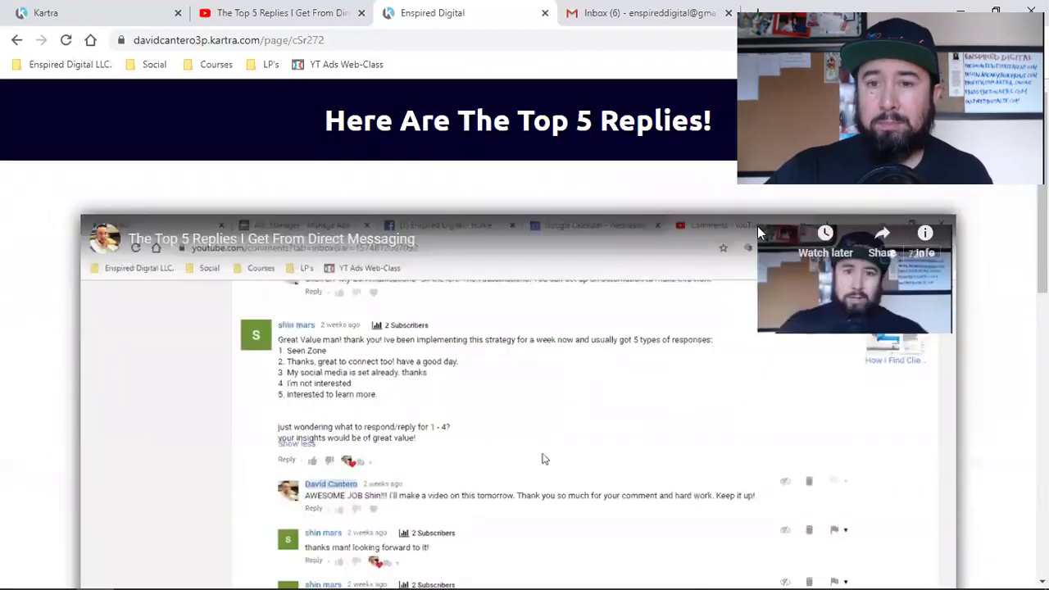
scroll(469, 249, down, 1)
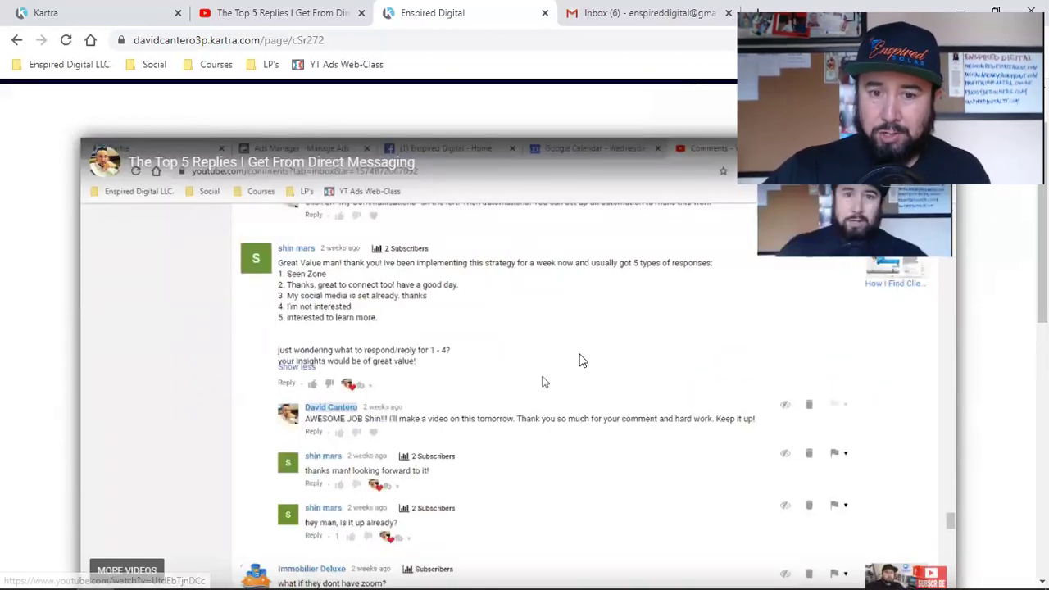
- Reload the Top 5 Replies YouTube video to see its view count, pause it, and return to Kartra
click(255, 18)
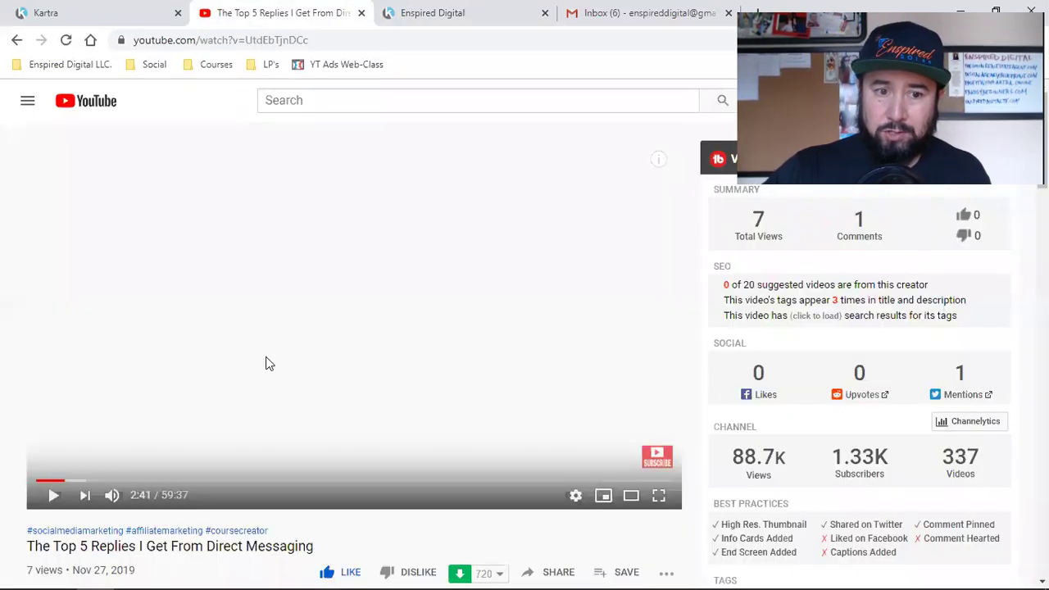
click(66, 39)
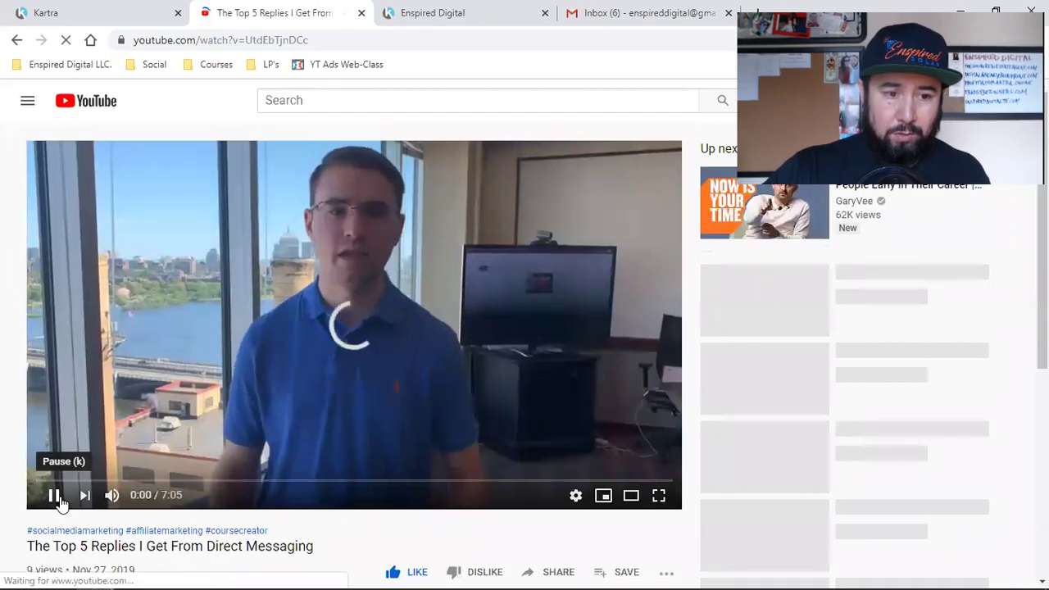
click(54, 494)
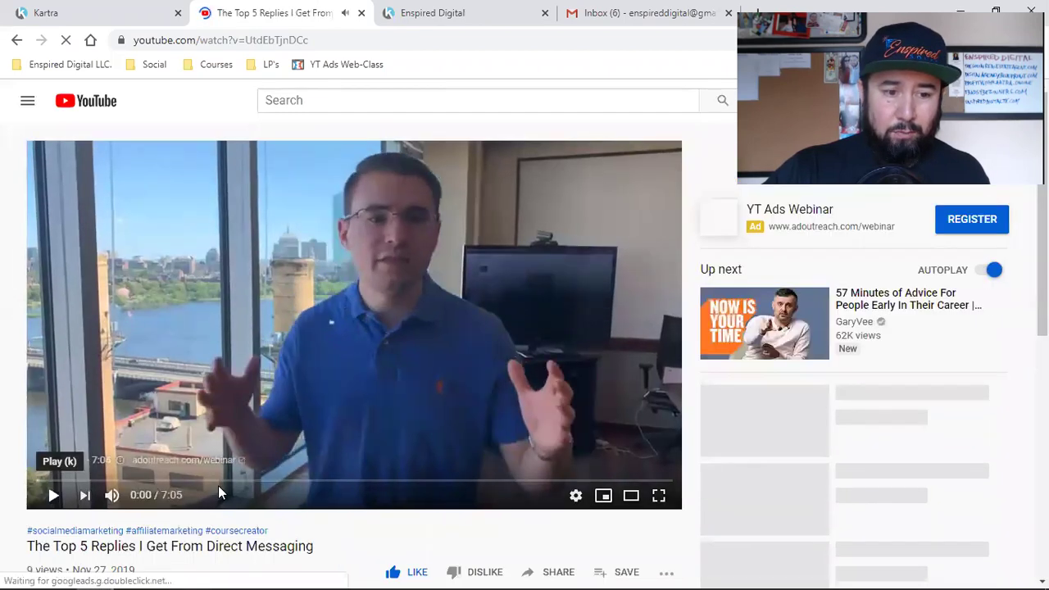
scroll(246, 483, down, 2)
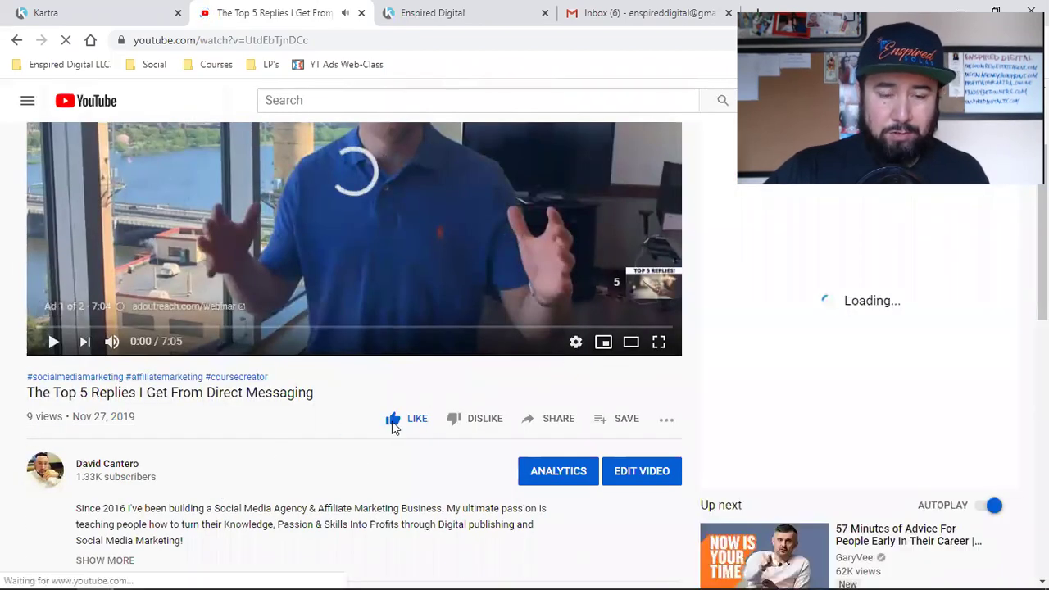
scroll(381, 426, up, 2)
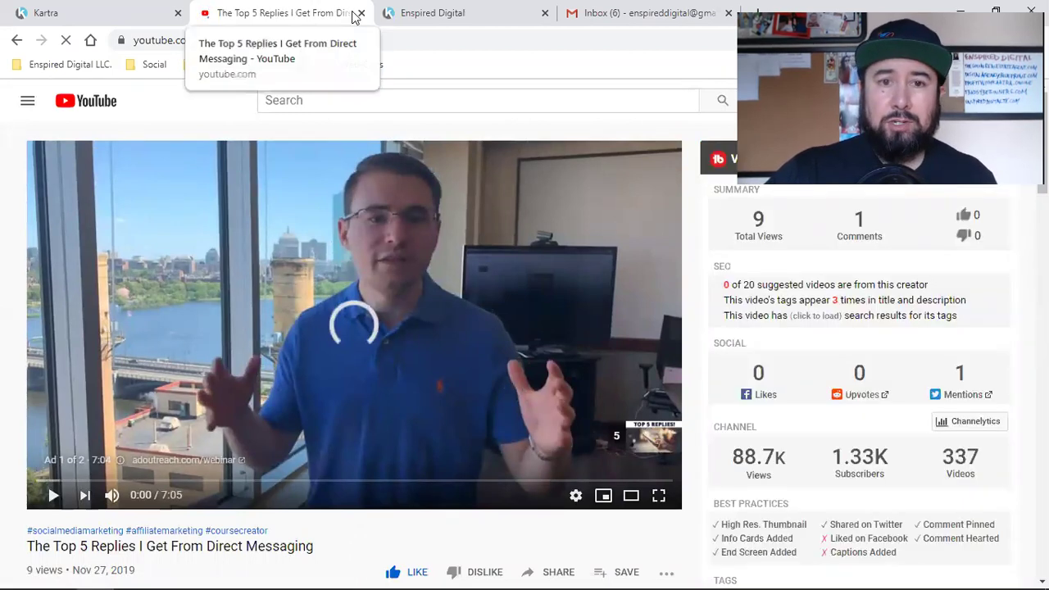
click(110, 13)
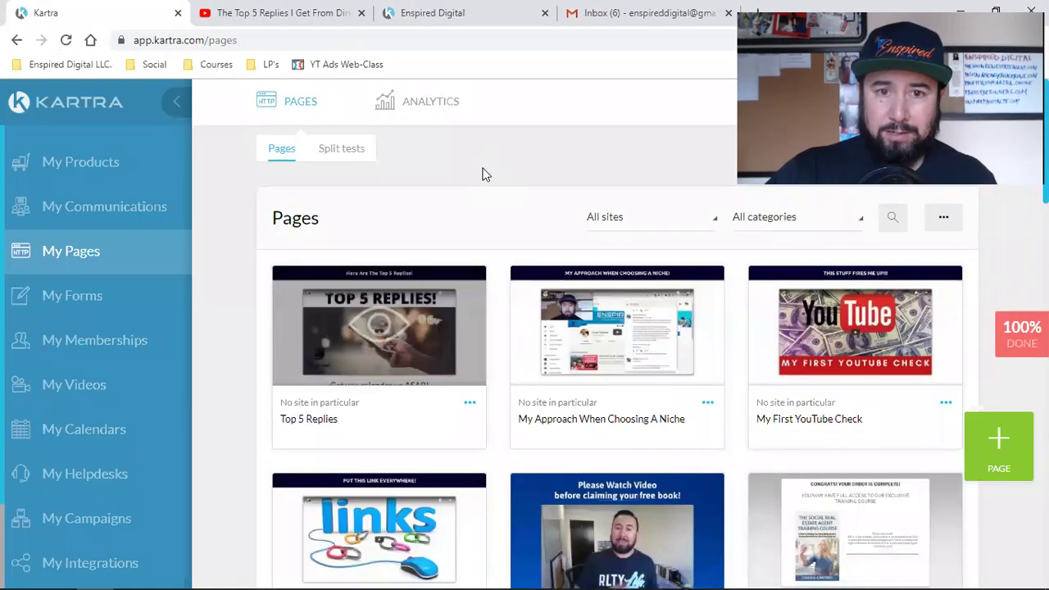
- Close the YouTube tab and test the page's 'How I Schedule My Appointments!' button
click(361, 12)
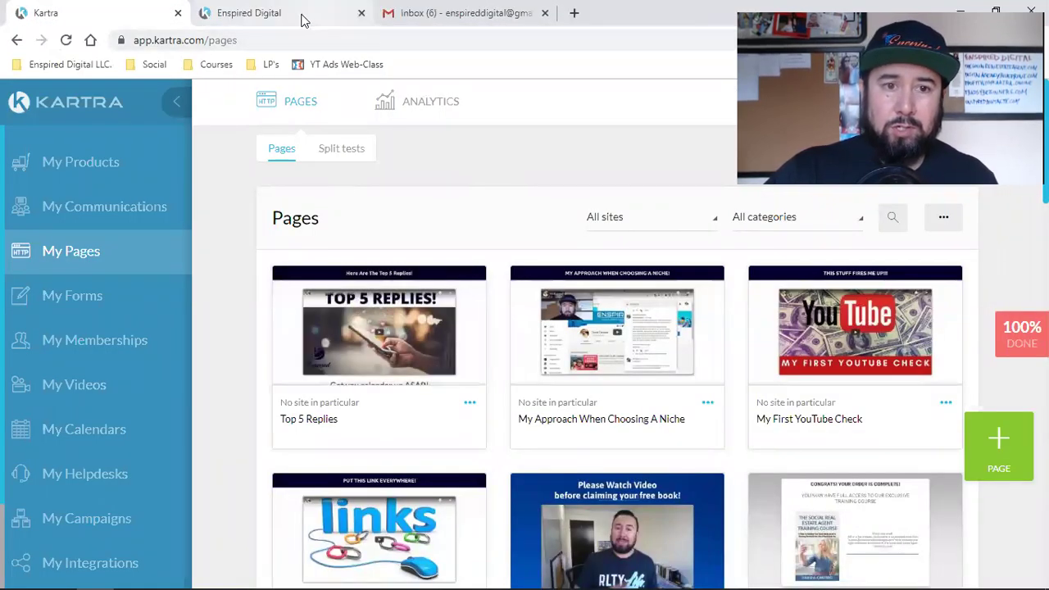
click(316, 13)
scroll(451, 283, down, 10)
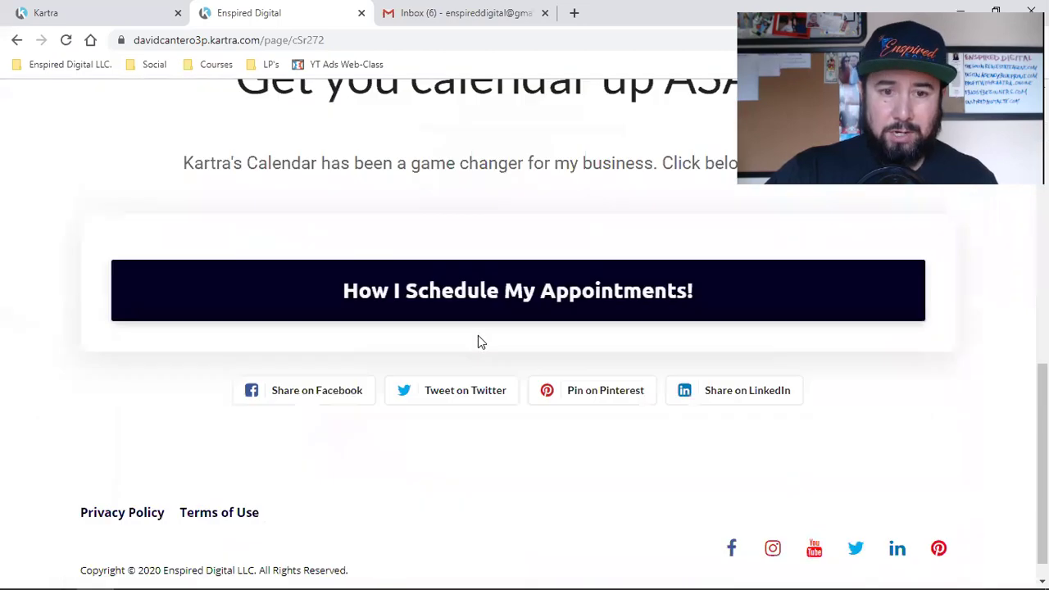
scroll(482, 346, up, 10)
scroll(483, 347, down, 10)
scroll(491, 357, up, 9)
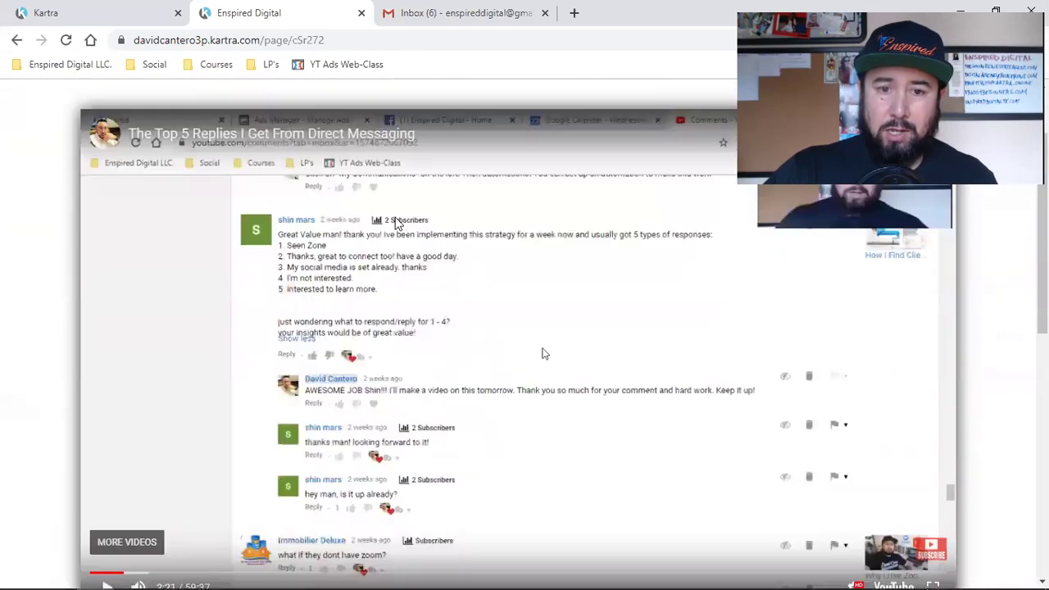
scroll(501, 358, down, 5)
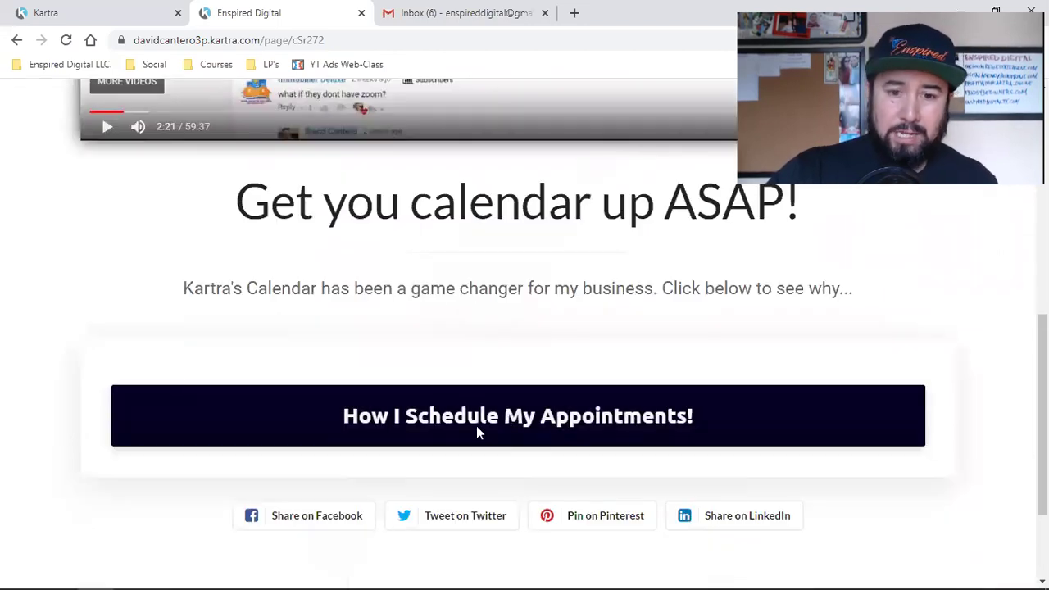
click(478, 431)
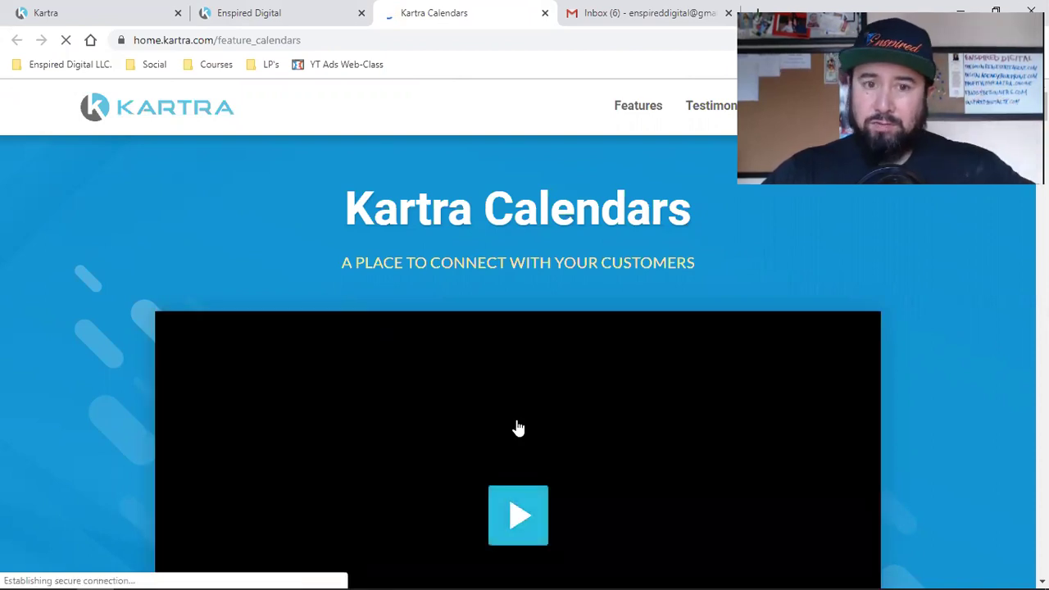
scroll(516, 426, down, 1)
scroll(517, 426, down, 2)
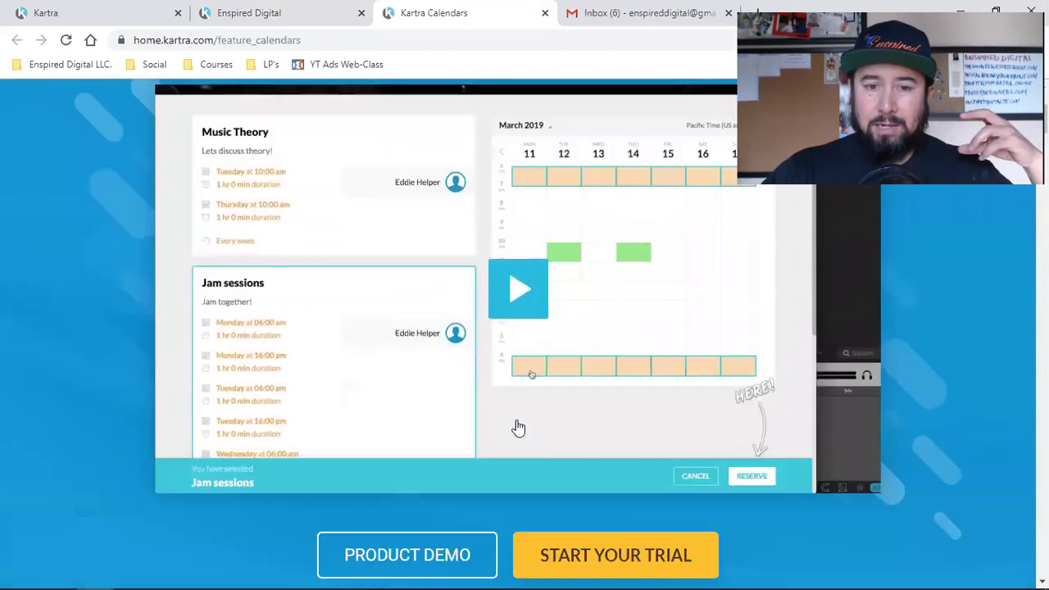
scroll(517, 427, up, 2)
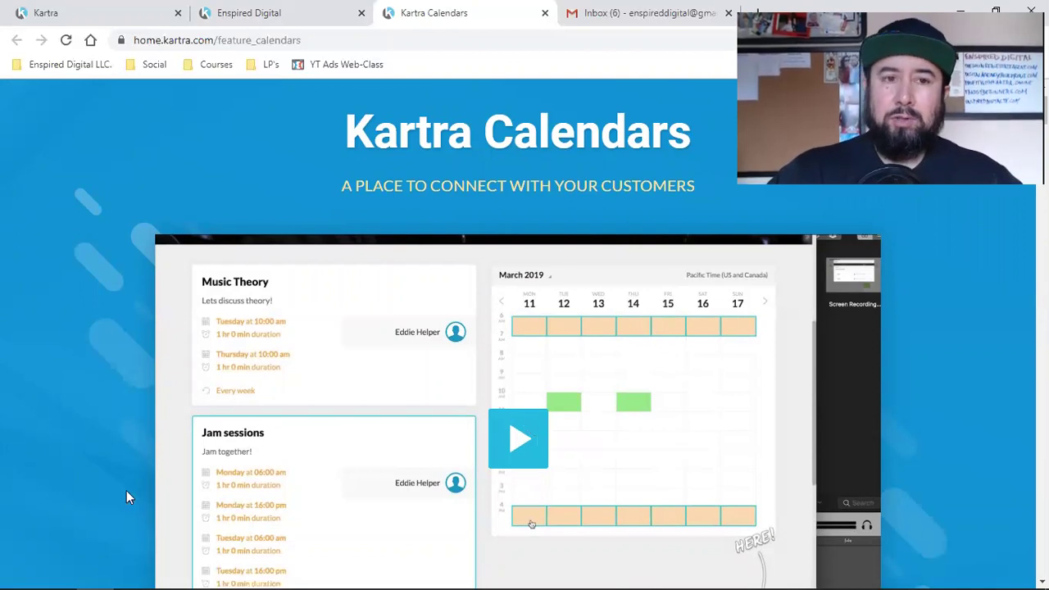
- Go from the Kartra pages dashboard through My Communications to the Broadcasts list
click(73, 10)
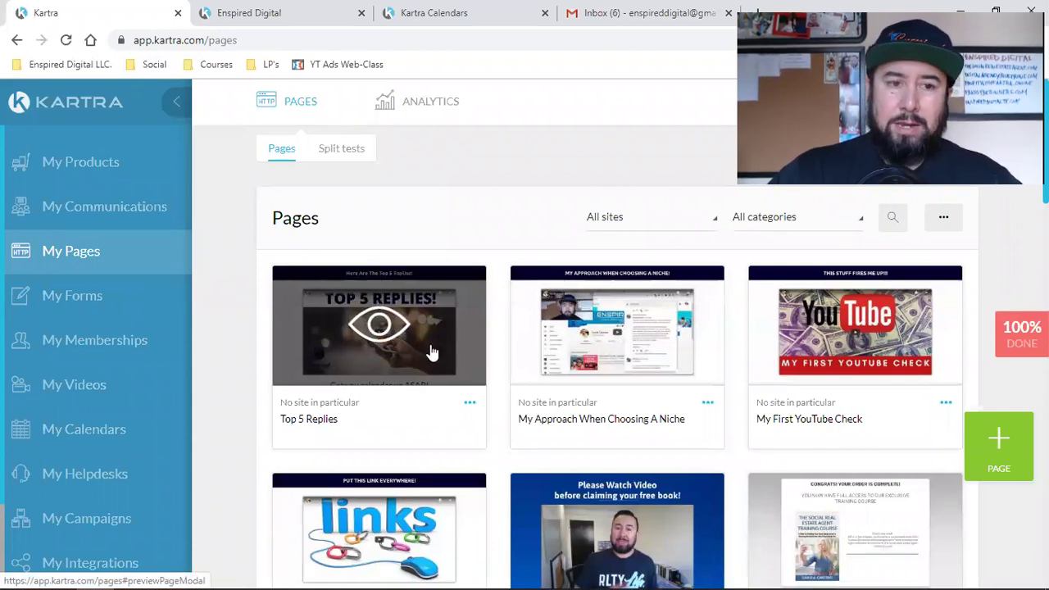
click(82, 206)
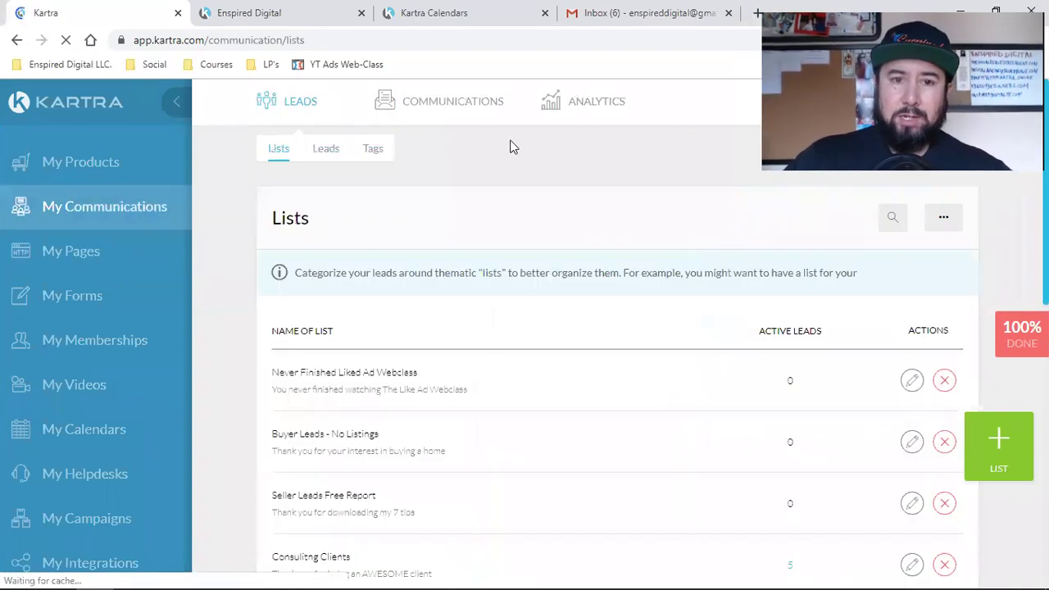
mouse_move(445, 101)
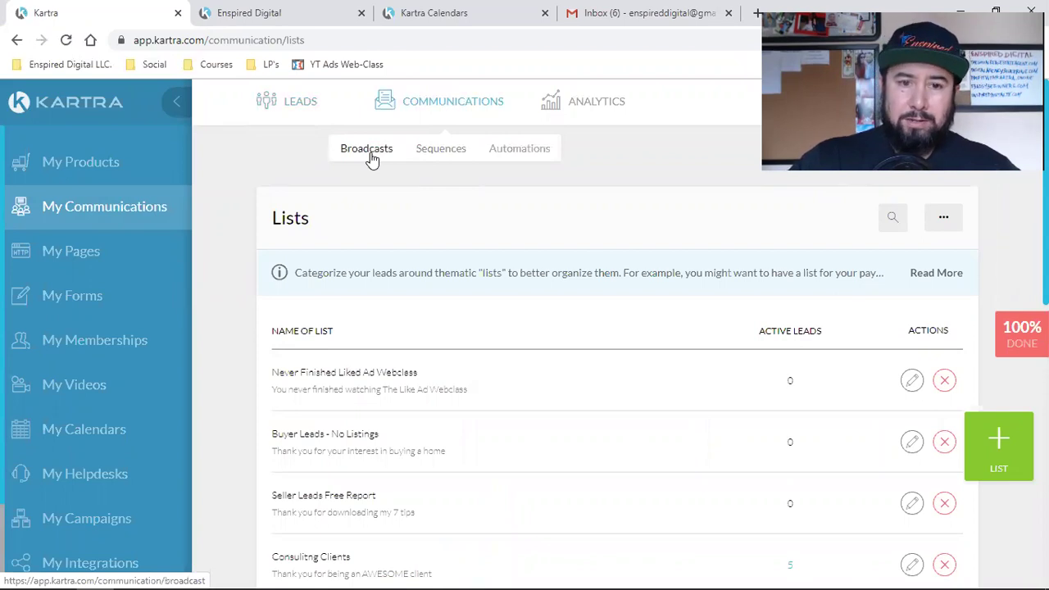
triple_click(311, 374)
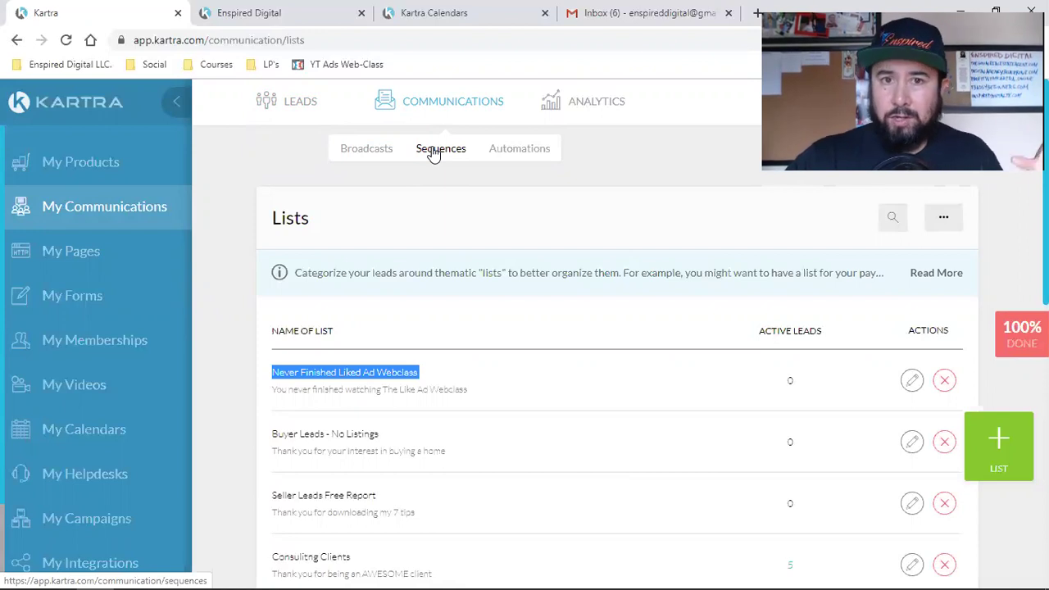
click(370, 156)
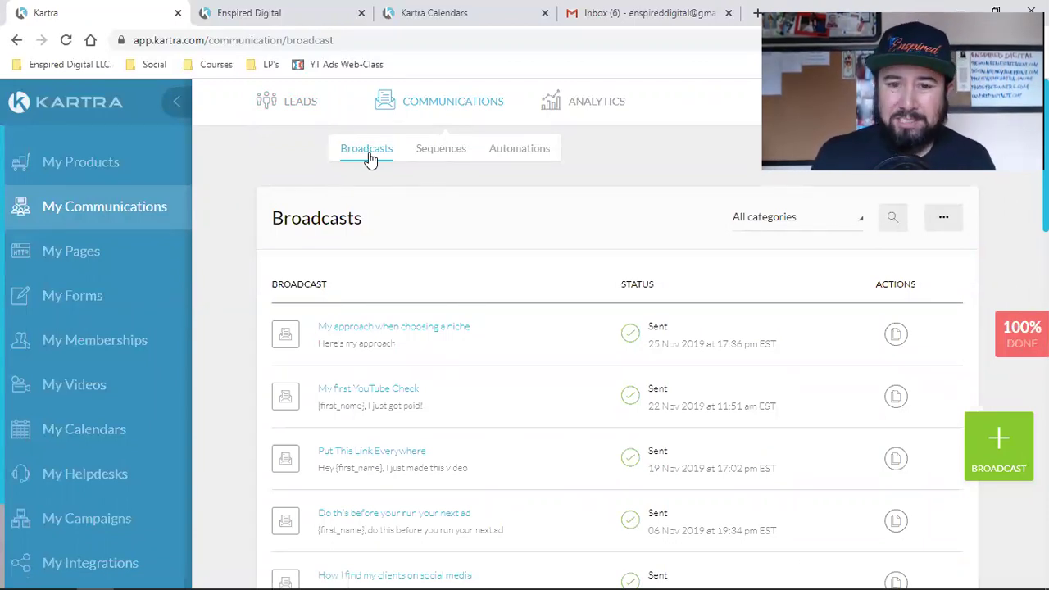
- Create a broadcast named 'The top 5 replies' in the Digital Agency Blueprint category
click(1001, 447)
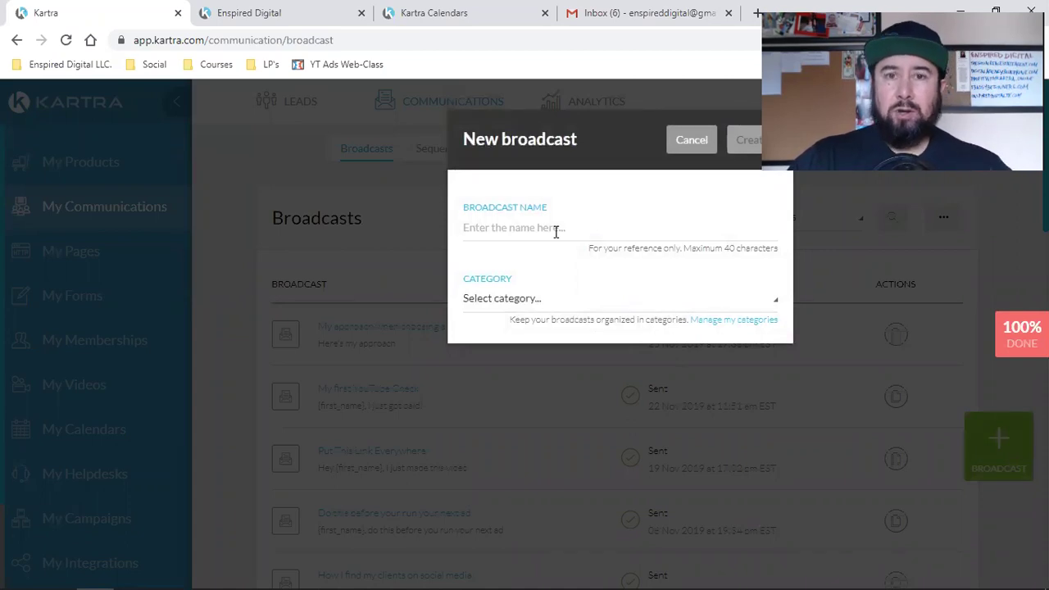
click(555, 233)
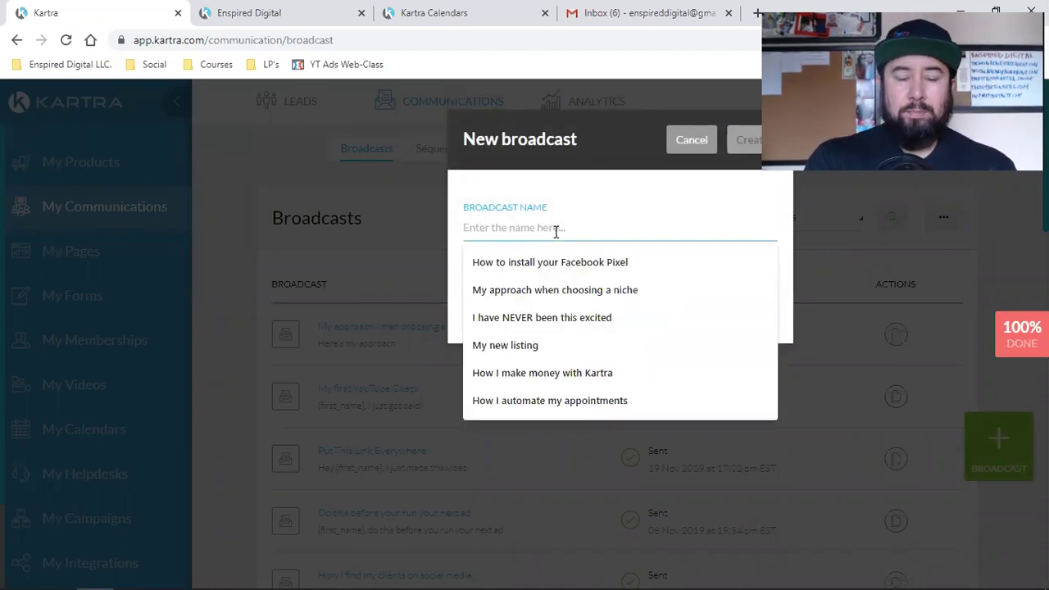
text(The)
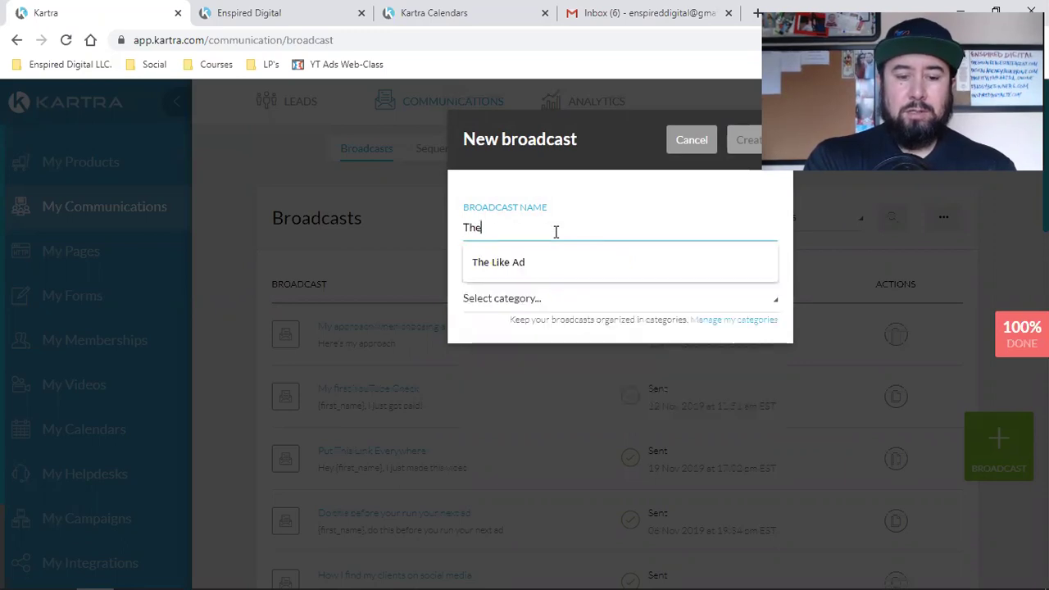
text( top 5 reol)
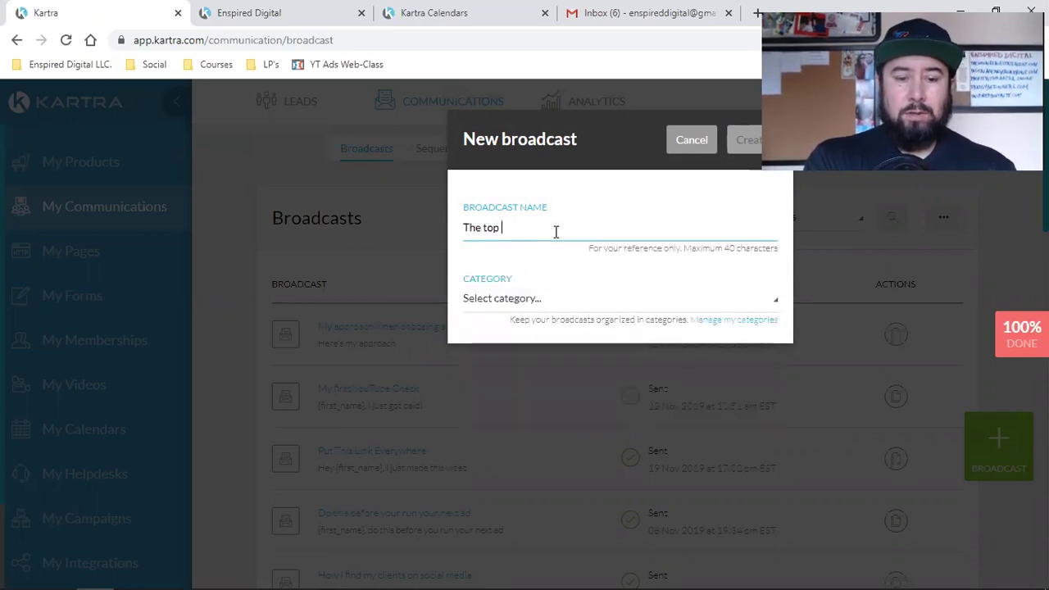
key(BackSpace)
key(BackSpace)
text(plies)
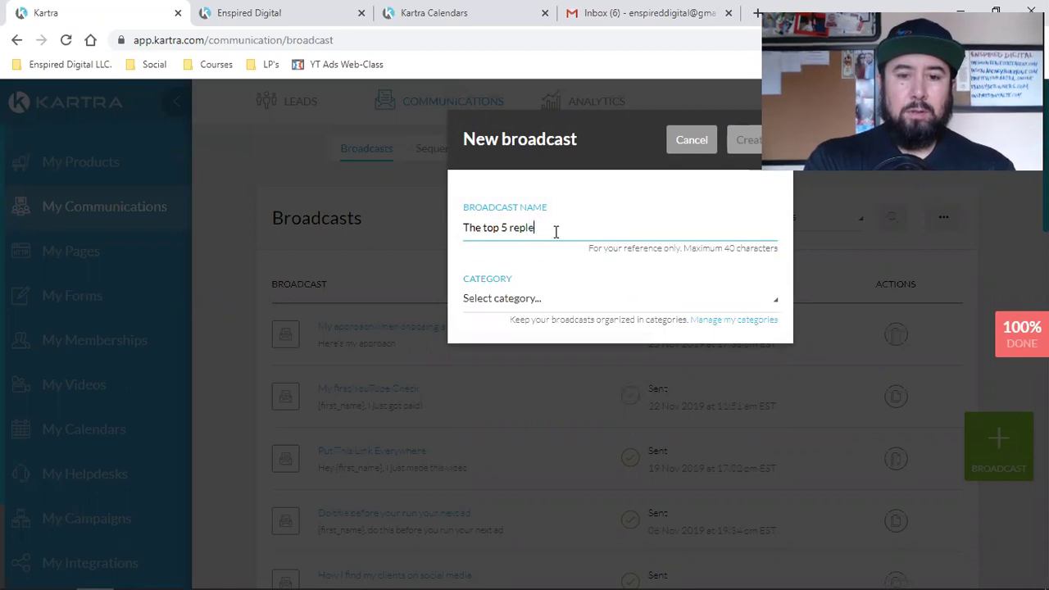
click(494, 305)
click(525, 413)
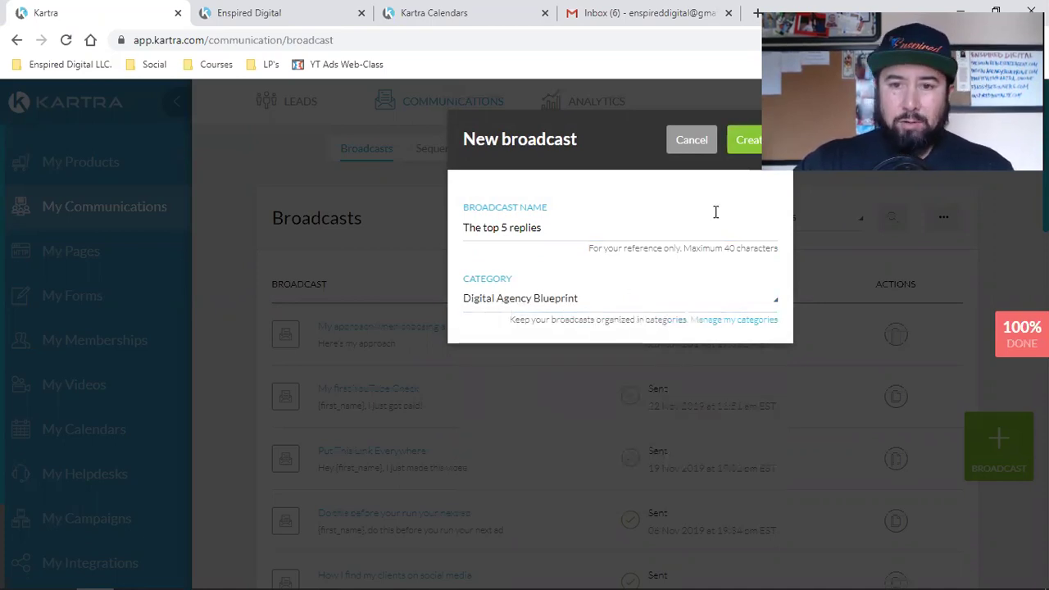
click(750, 141)
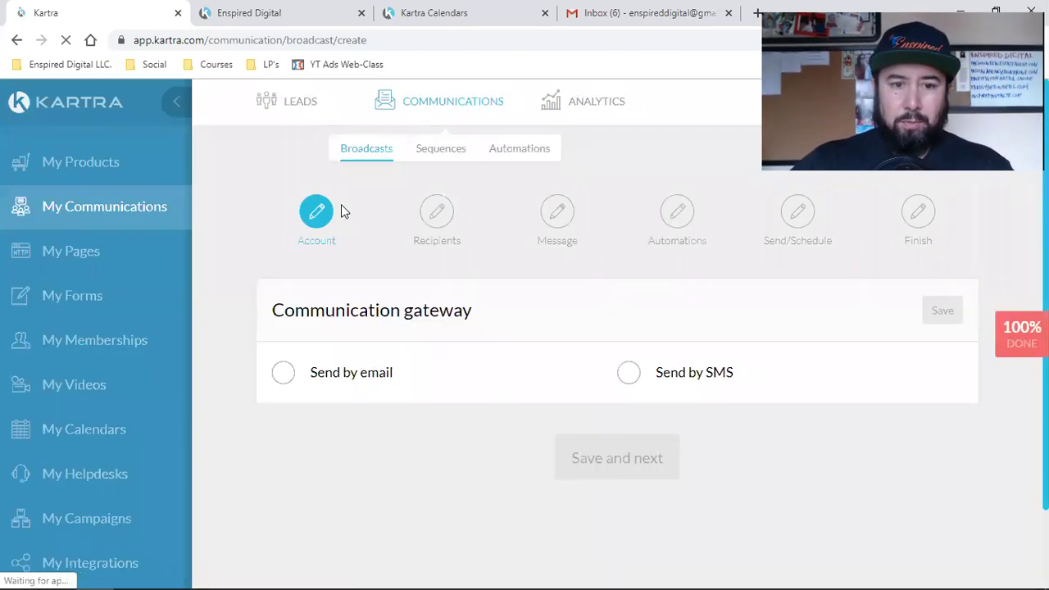
- Enable Send by email and change the send-from address domain to digitalagencyblueprint
click(284, 374)
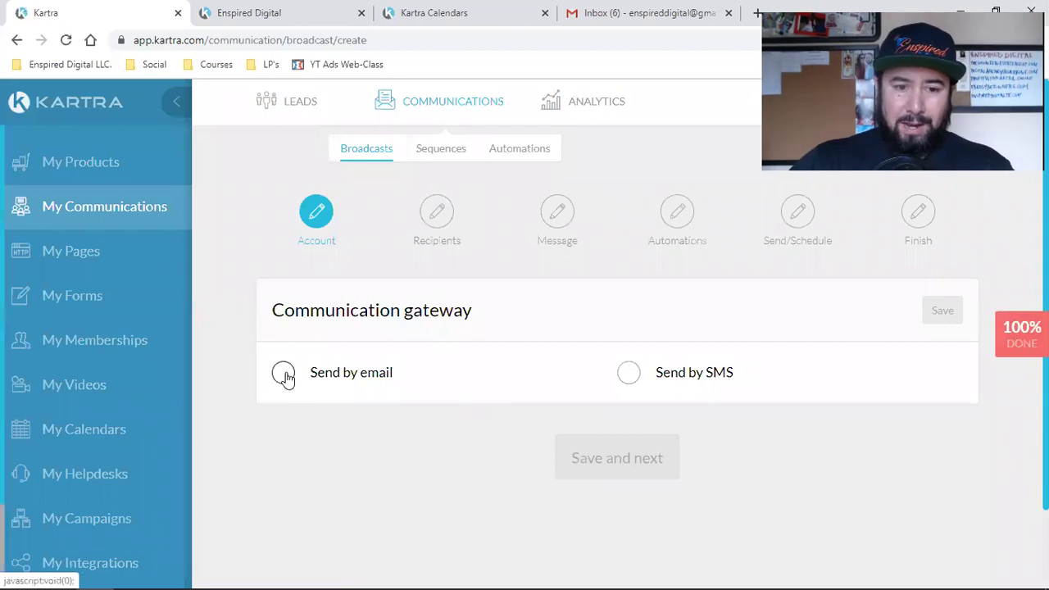
scroll(571, 351, down, 2)
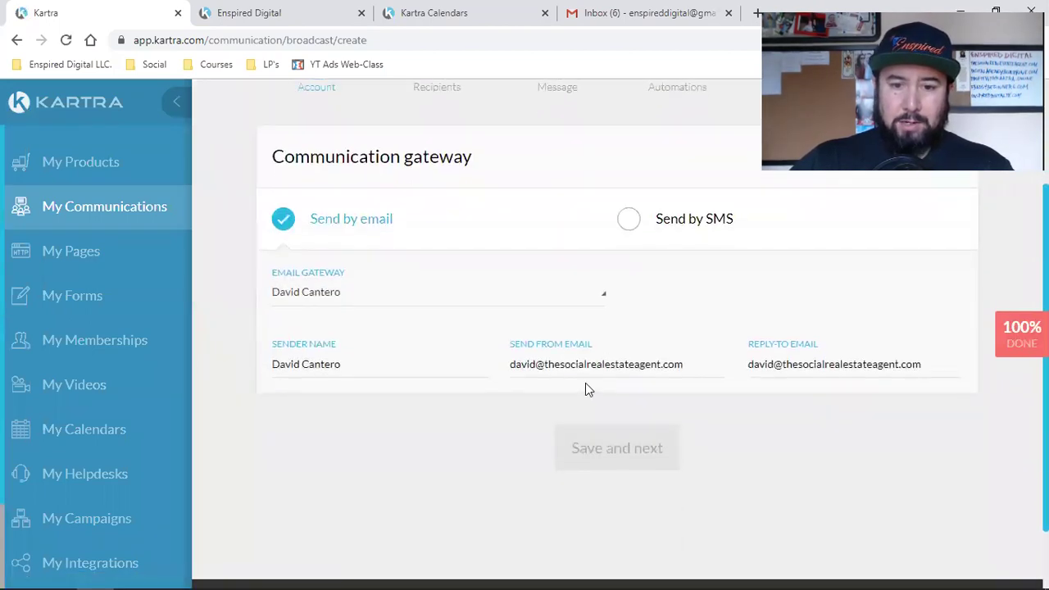
double_click(605, 364)
text(digitalagen)
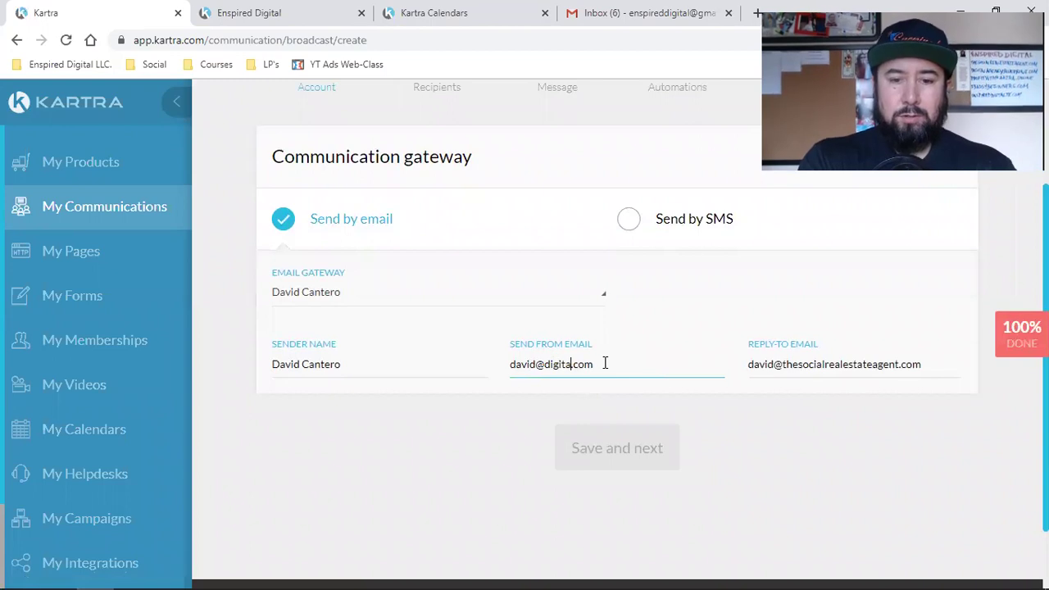
text(cyblue)
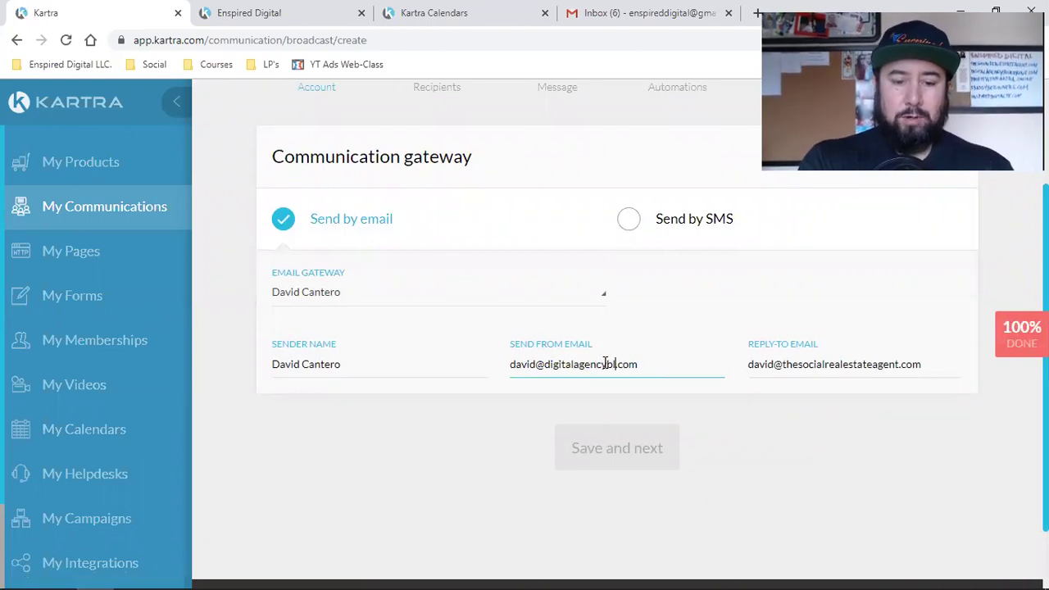
text(print)
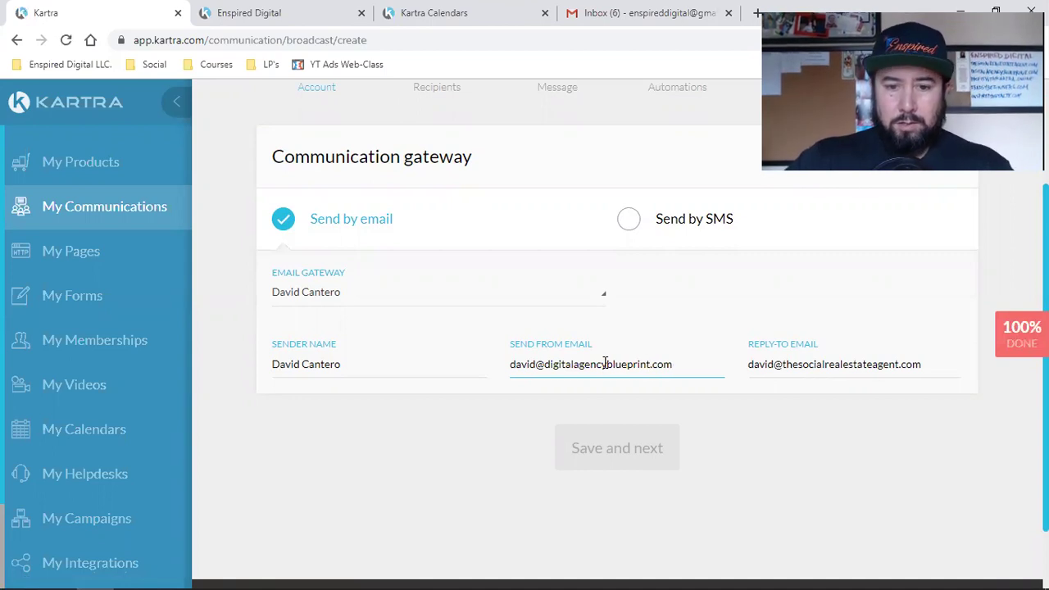
- Copy the digitalagencyblueprint domain into the Reply-To address and save the email gateway
double_click(604, 364)
right_click(583, 365)
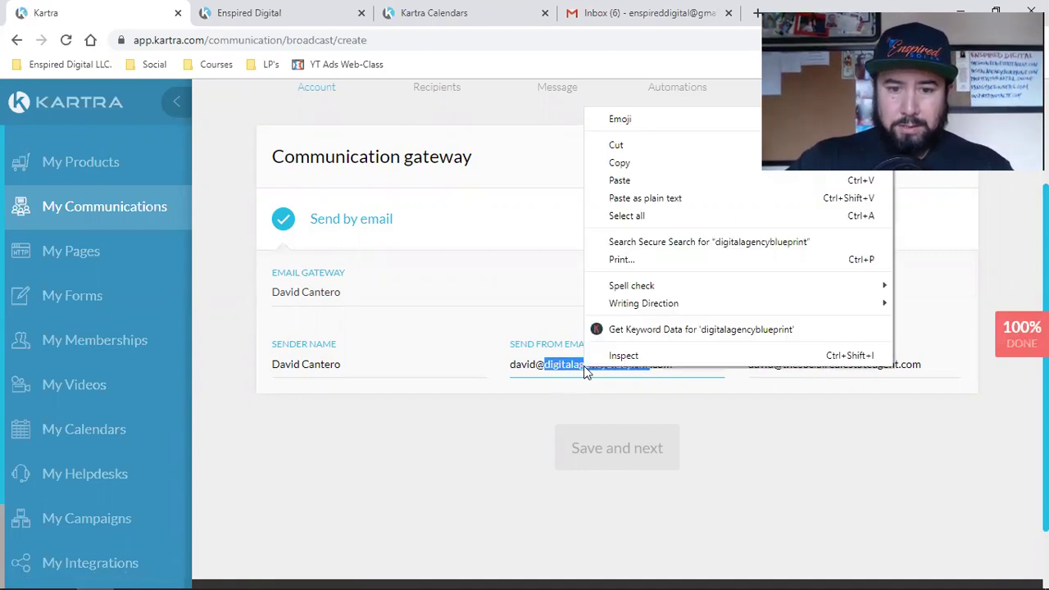
click(638, 163)
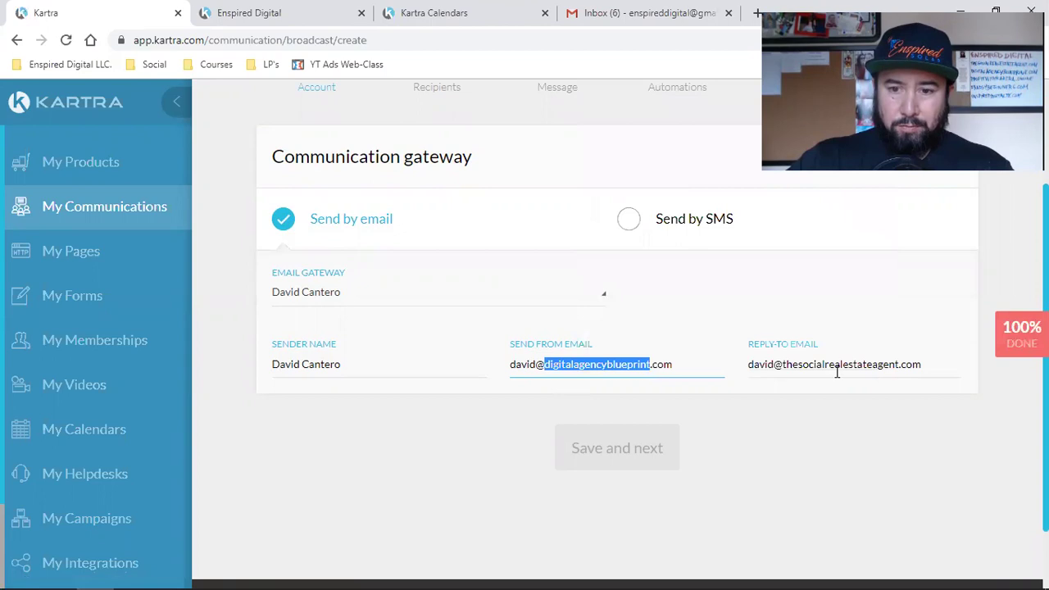
double_click(842, 364)
key(ctrl+v)
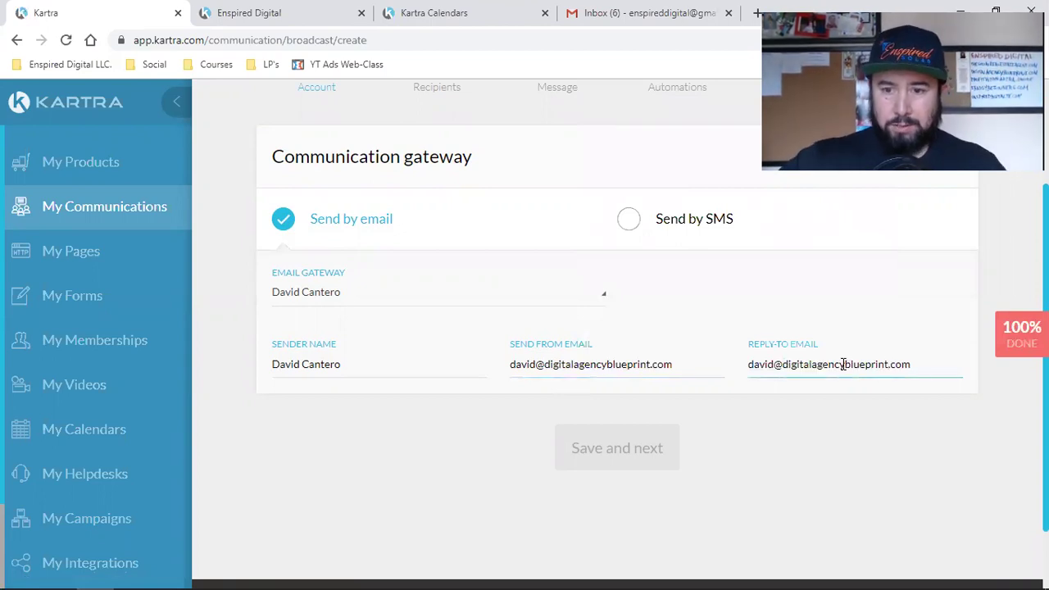
scroll(829, 408, up, 2)
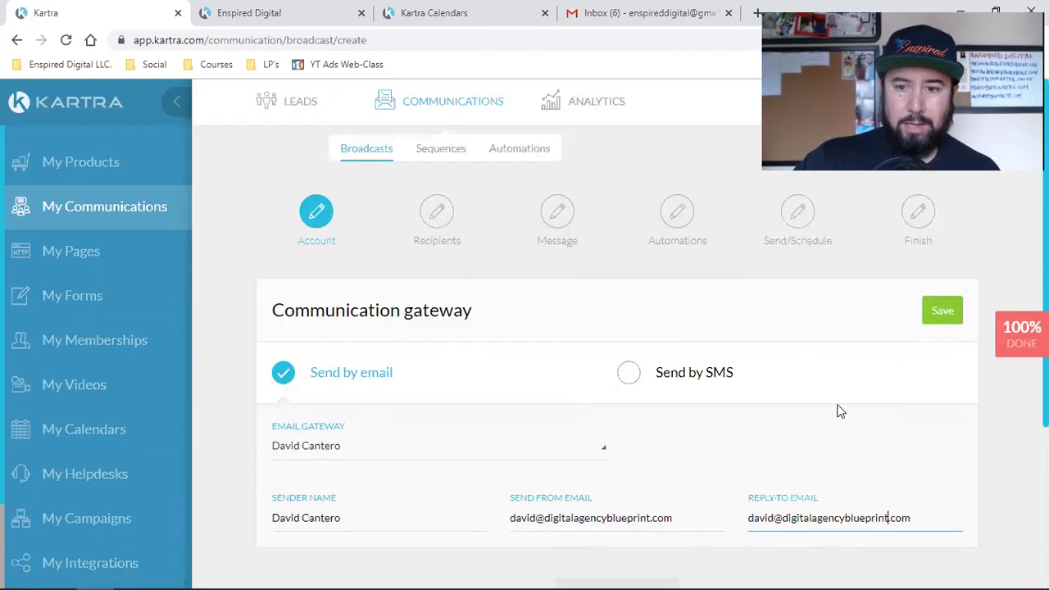
click(942, 311)
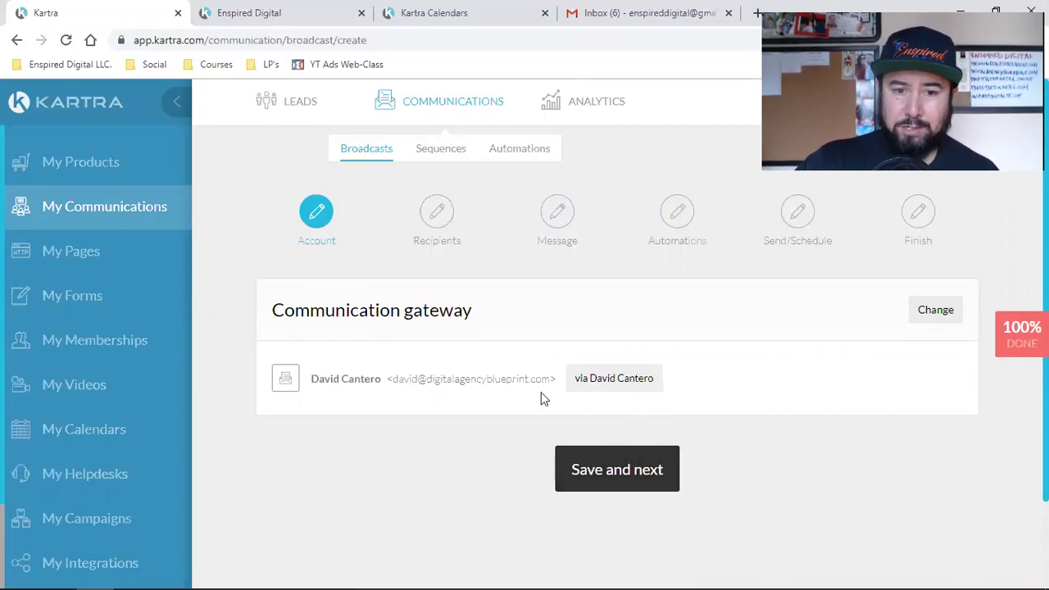
- Save the account settings and advance to the Recipients step
click(597, 457)
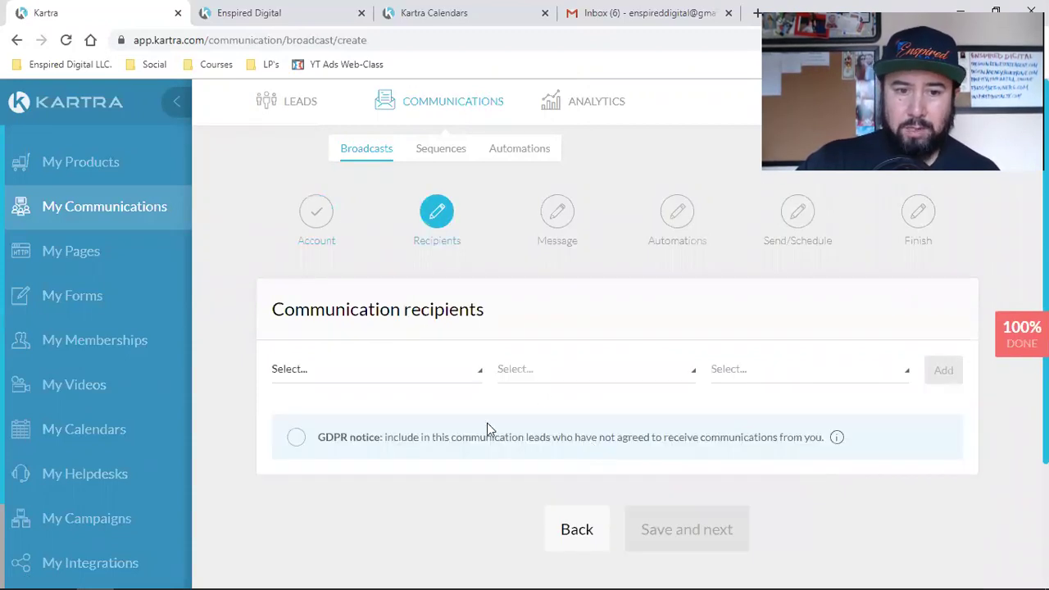
- Add a 'Subscribed to list' Digital Agency Blueprint condition, giving 81 selected, 2 blocked, 79 to send
click(358, 379)
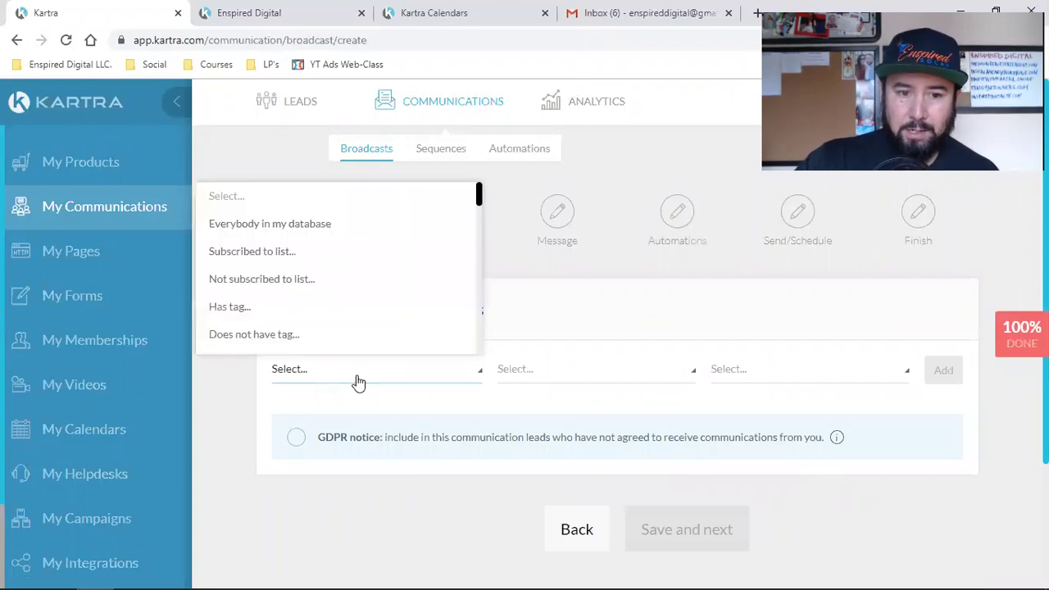
click(236, 251)
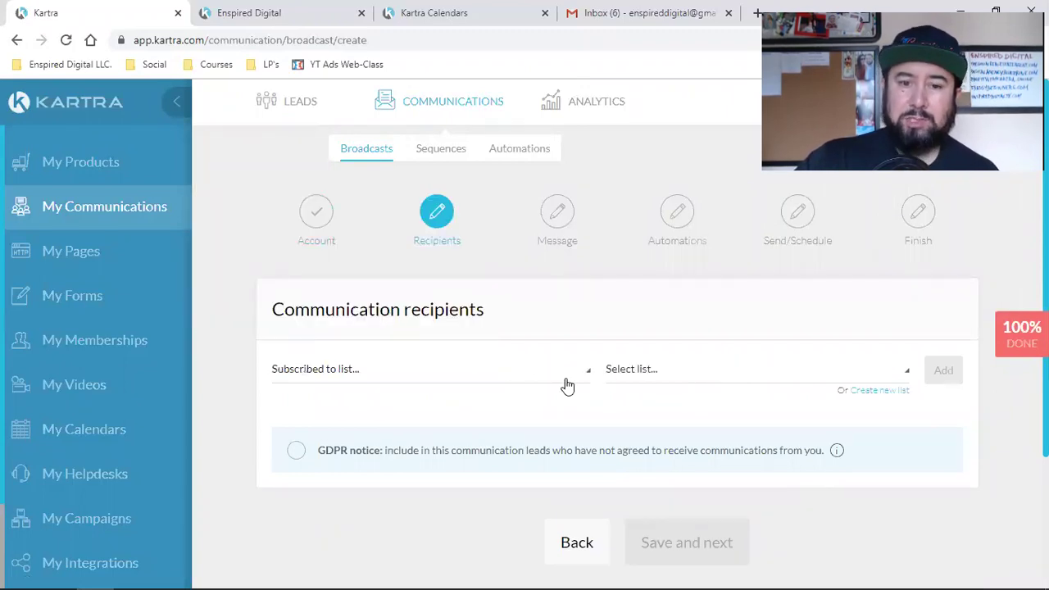
click(683, 374)
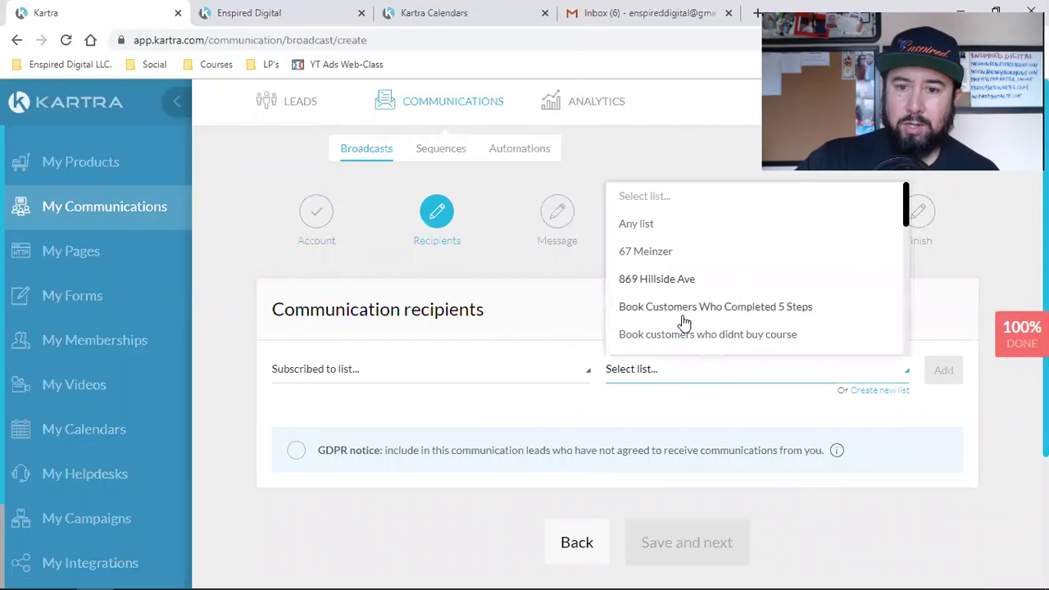
scroll(693, 314, down, 2)
scroll(751, 312, down, 1)
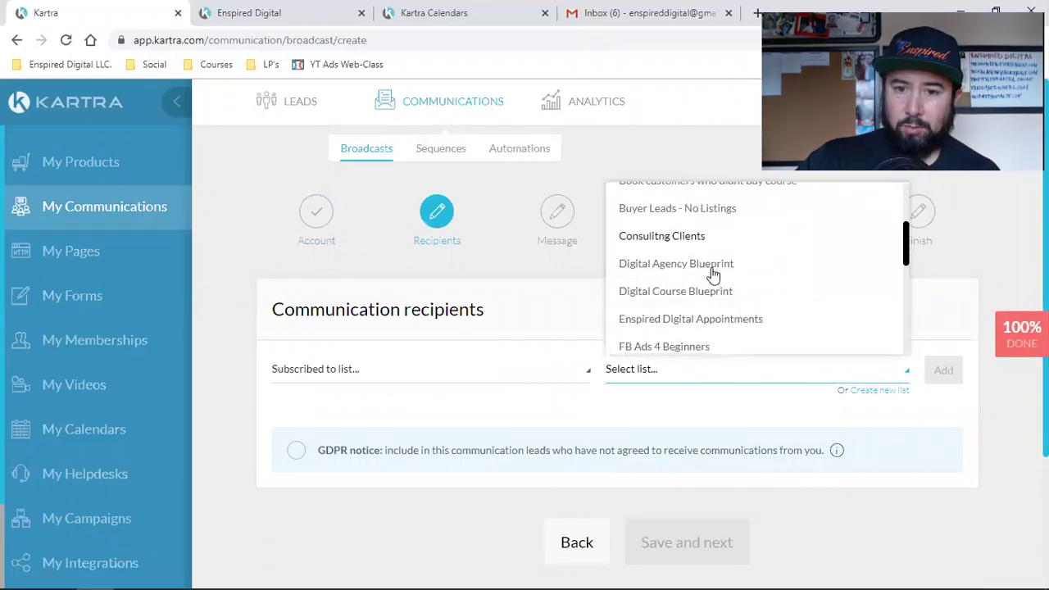
click(696, 266)
click(942, 370)
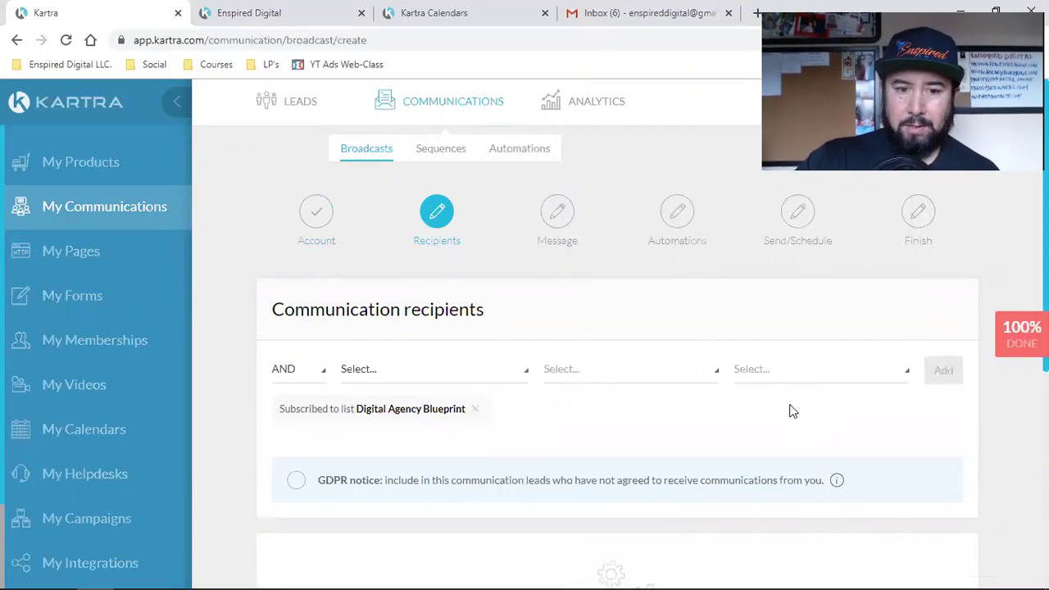
scroll(762, 409, down, 2)
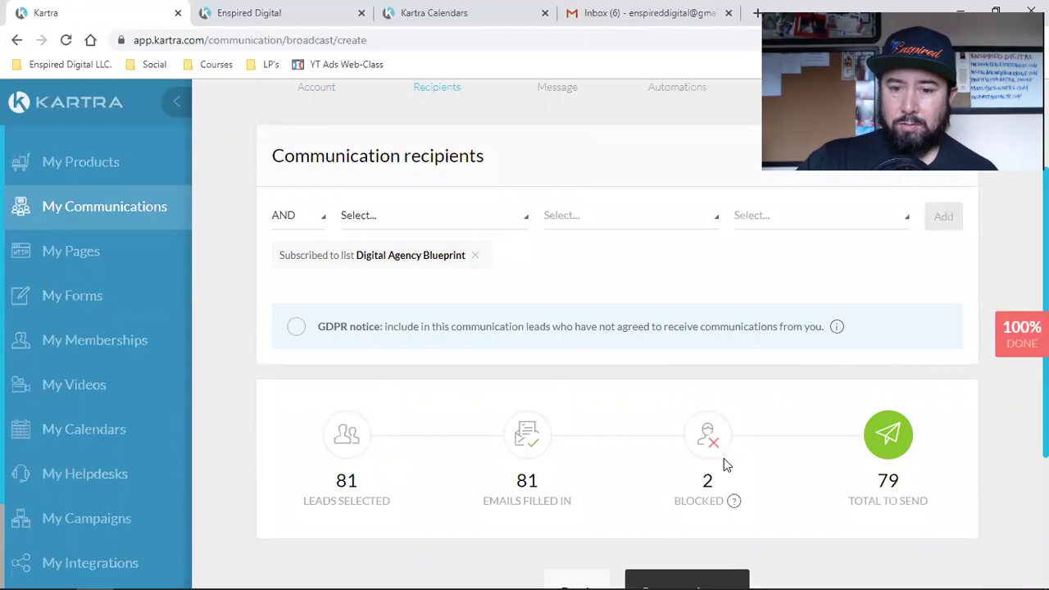
scroll(725, 459, down, 1)
mouse_move(734, 426)
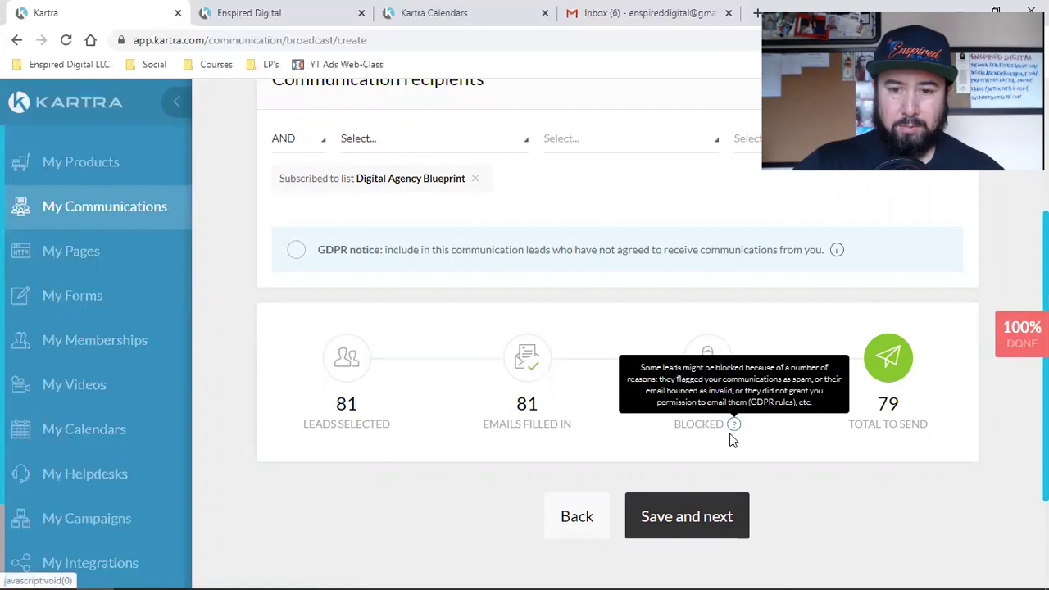
scroll(822, 488, down, 2)
- Save the recipients and choose to send one single email to everyone
click(704, 446)
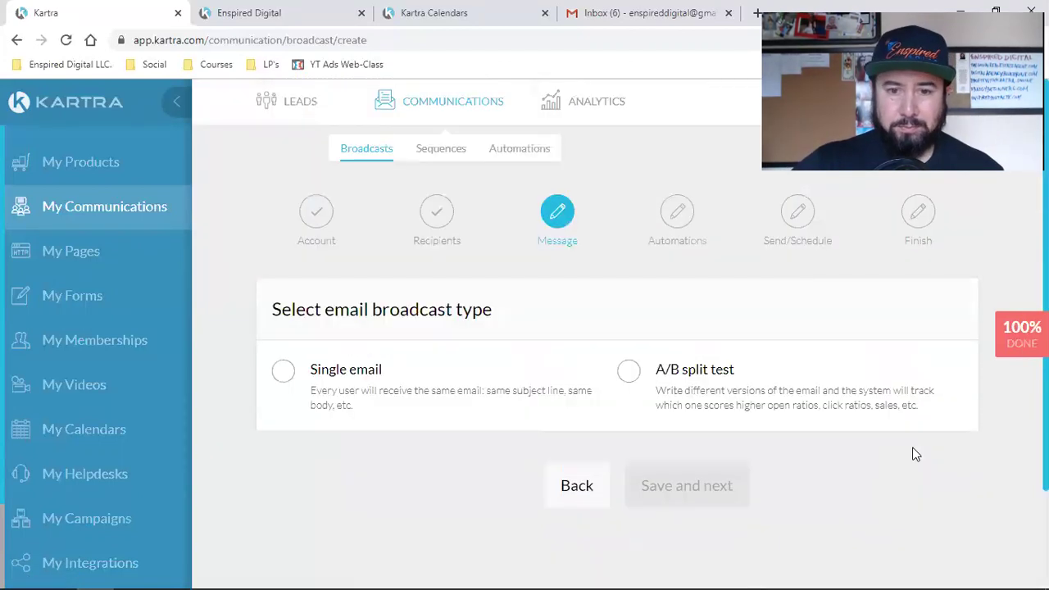
click(287, 375)
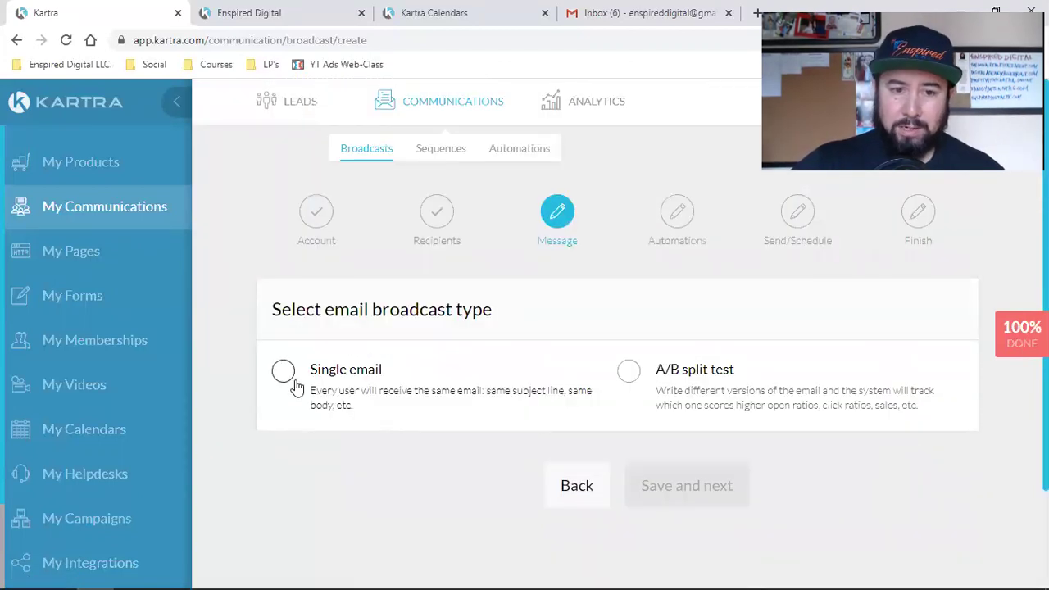
scroll(625, 390, down, 2)
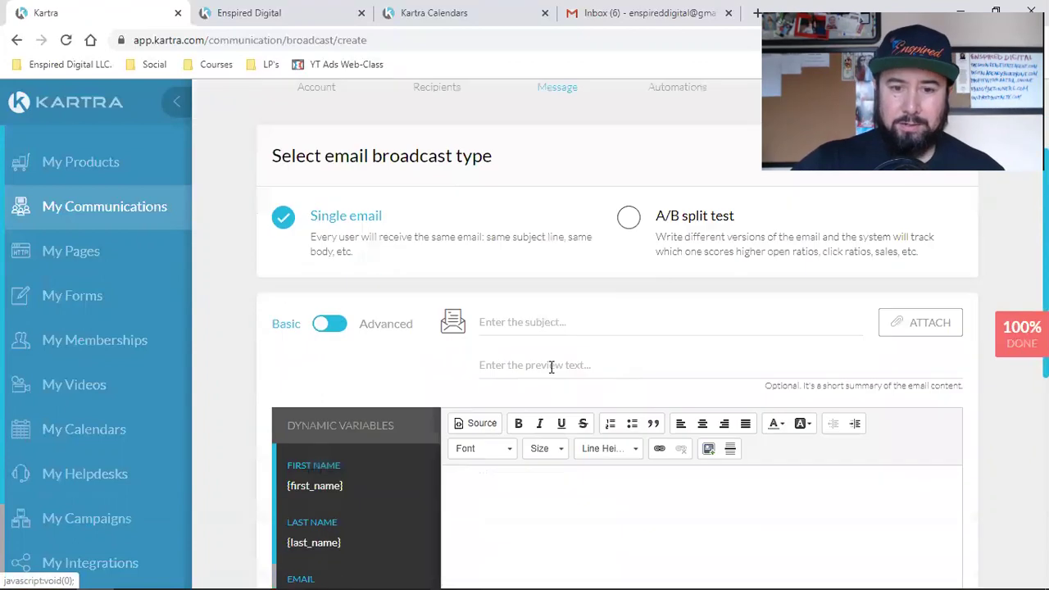
scroll(376, 418, down, 1)
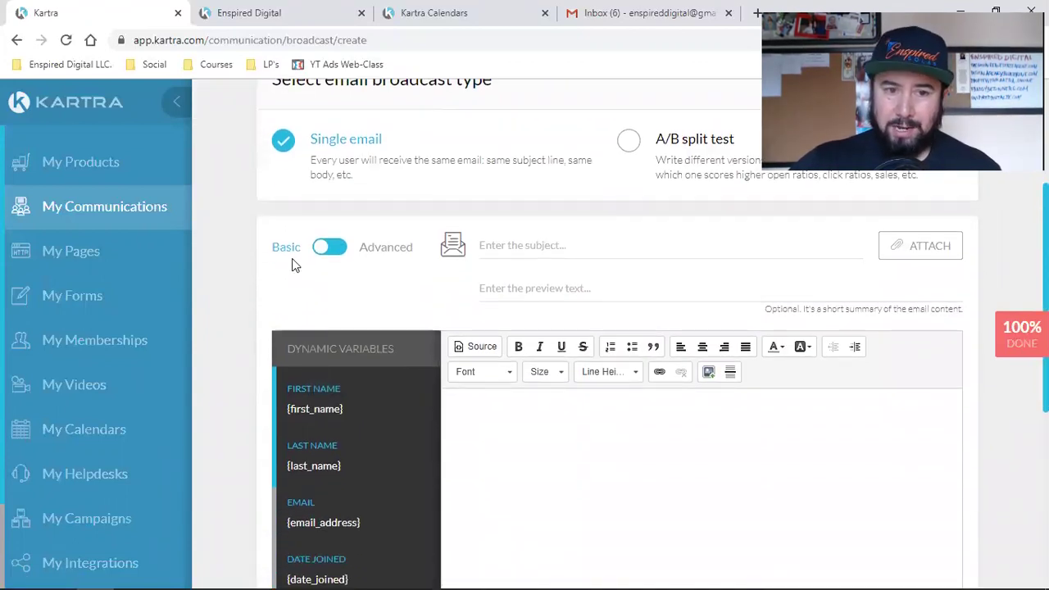
- Paste the {first_name} variable into the body followed by a comma and a new line
click(312, 410)
right_click(333, 416)
click(348, 426)
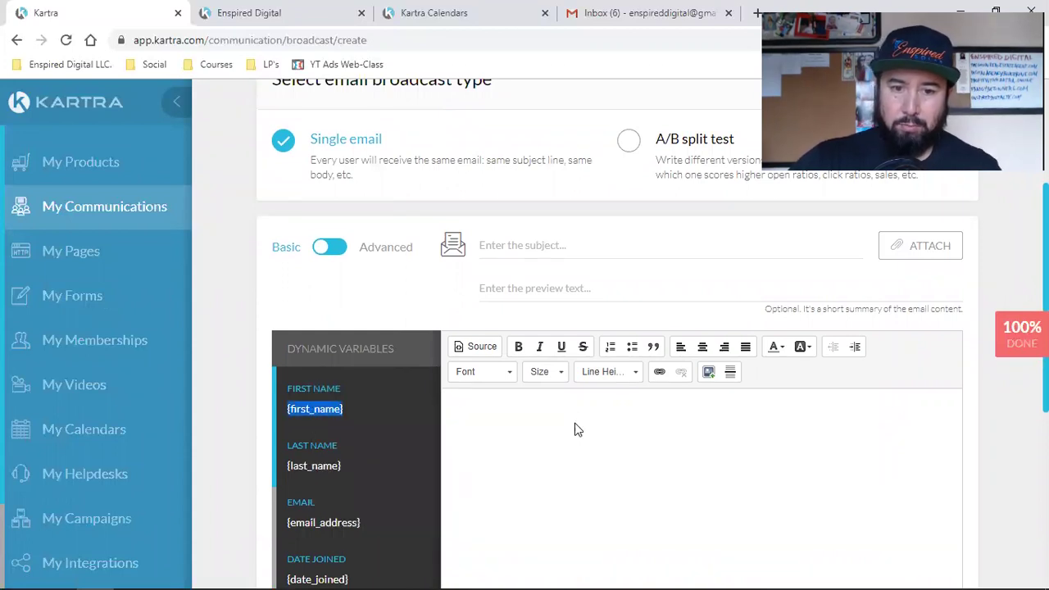
click(571, 418)
key(ctrl+v)
text(,)
key(Return)
text(fdsaf)
- Delete the placeholder word fdsafsd from the email body
scroll(576, 416, down, 1)
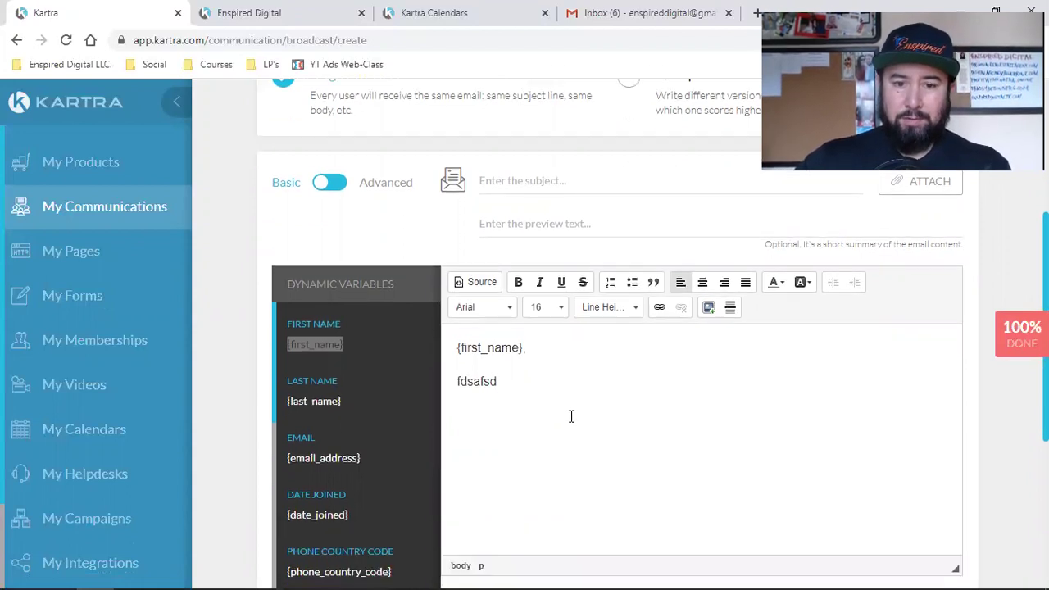
double_click(471, 369)
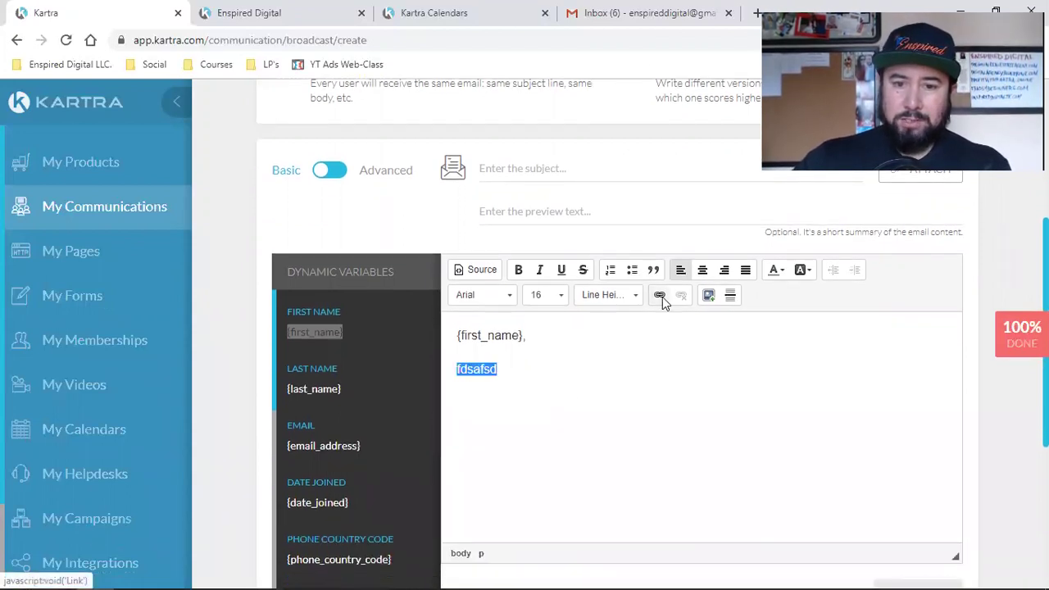
click(660, 296)
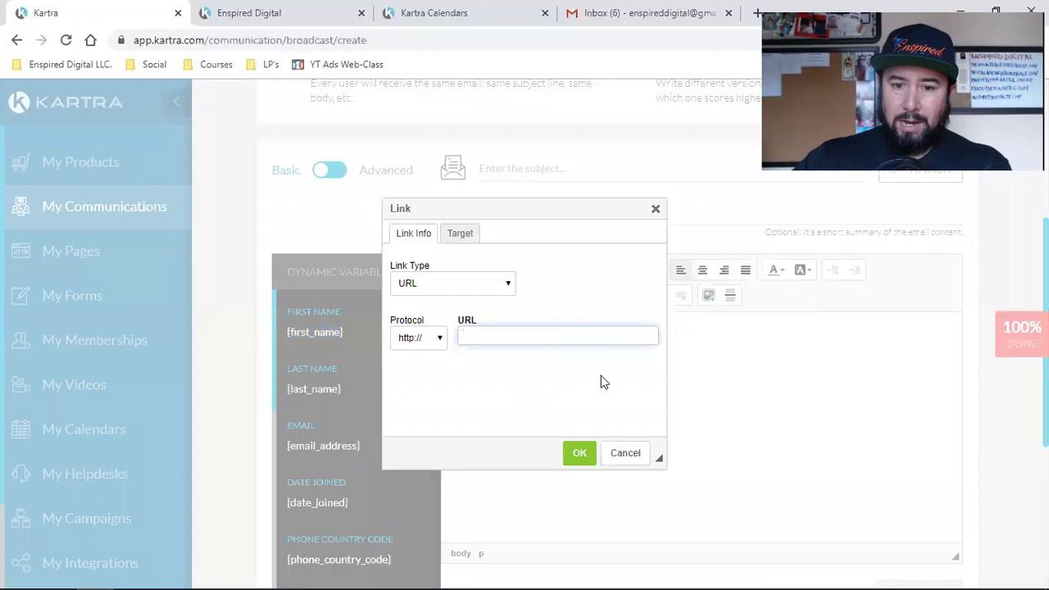
click(626, 456)
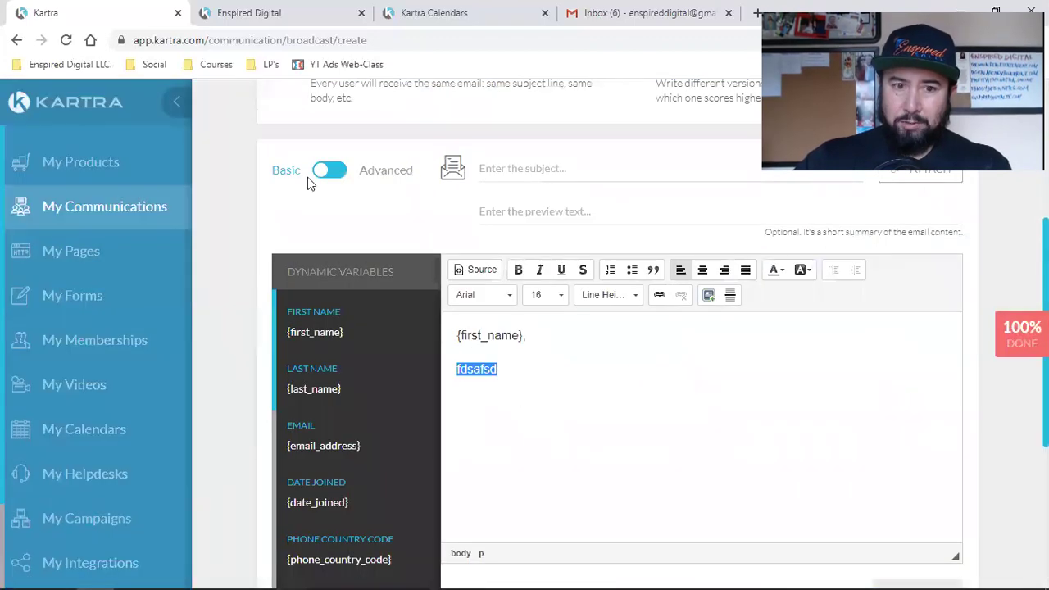
scroll(557, 422, down, 4)
scroll(557, 422, up, 4)
click(480, 369)
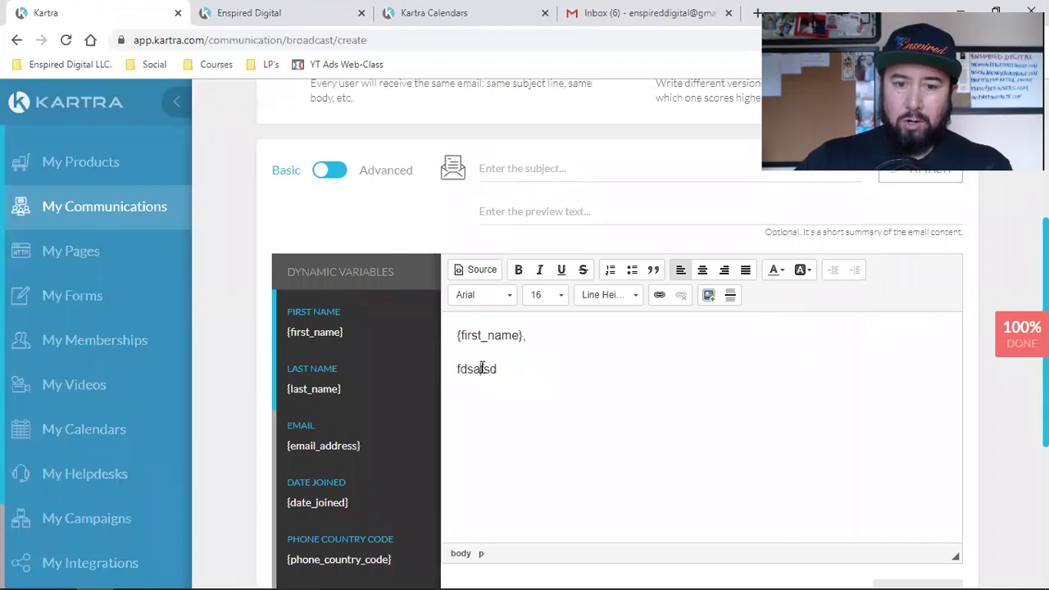
double_click(480, 369)
key(BackSpace)
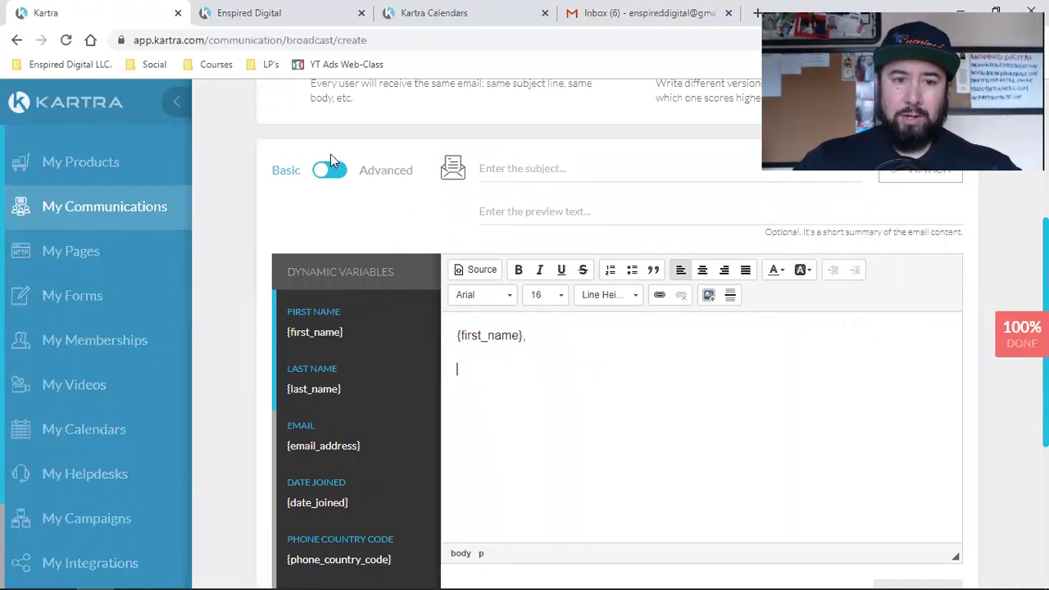
- Switch to the Advanced designer and drop the saved template from My templates onto the canvas
click(330, 170)
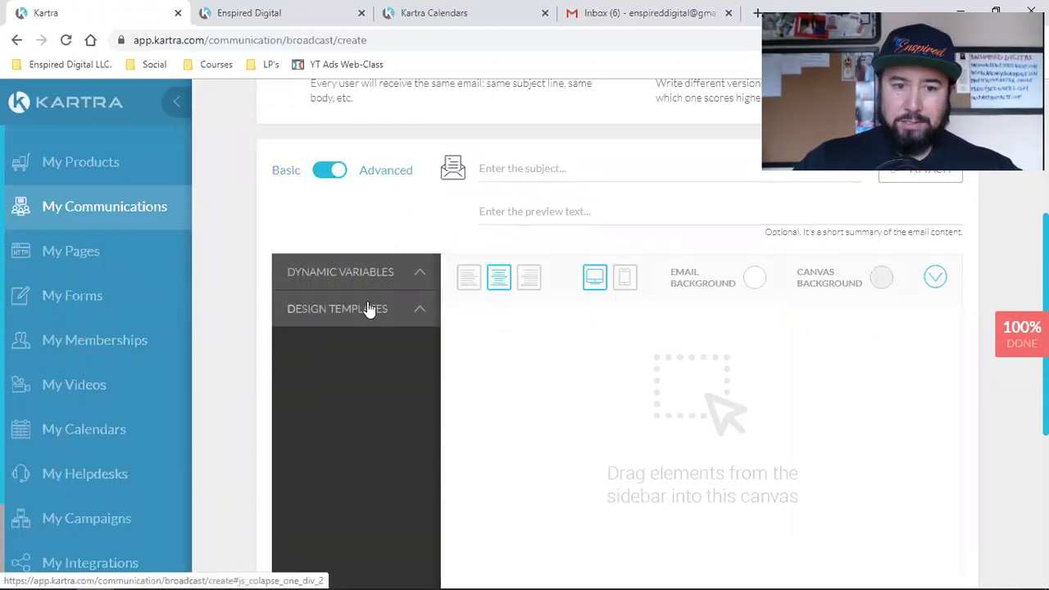
click(368, 307)
click(350, 417)
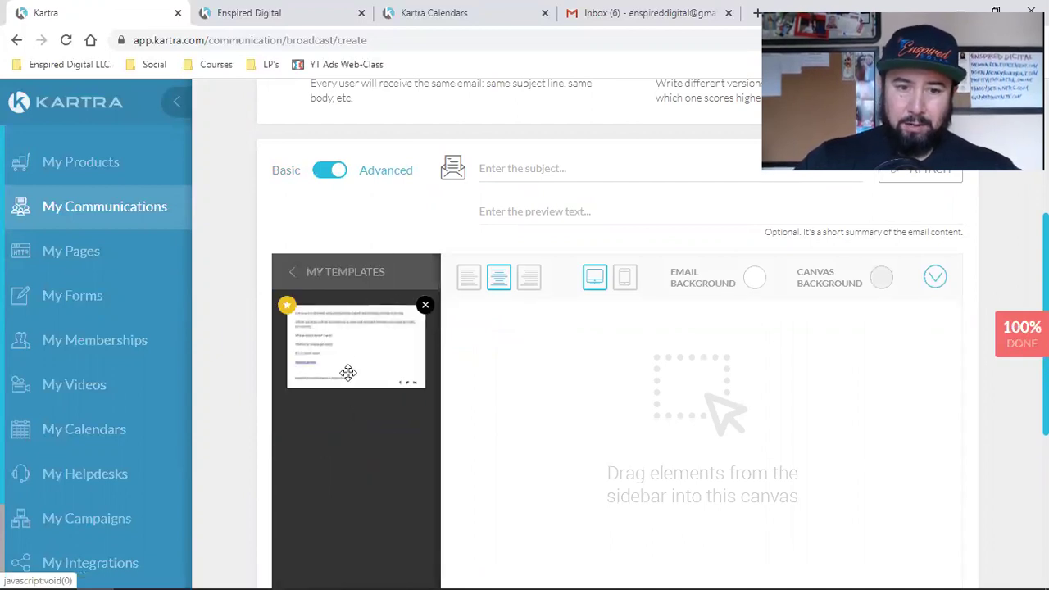
drag(339, 344, 660, 336)
scroll(737, 454, down, 3)
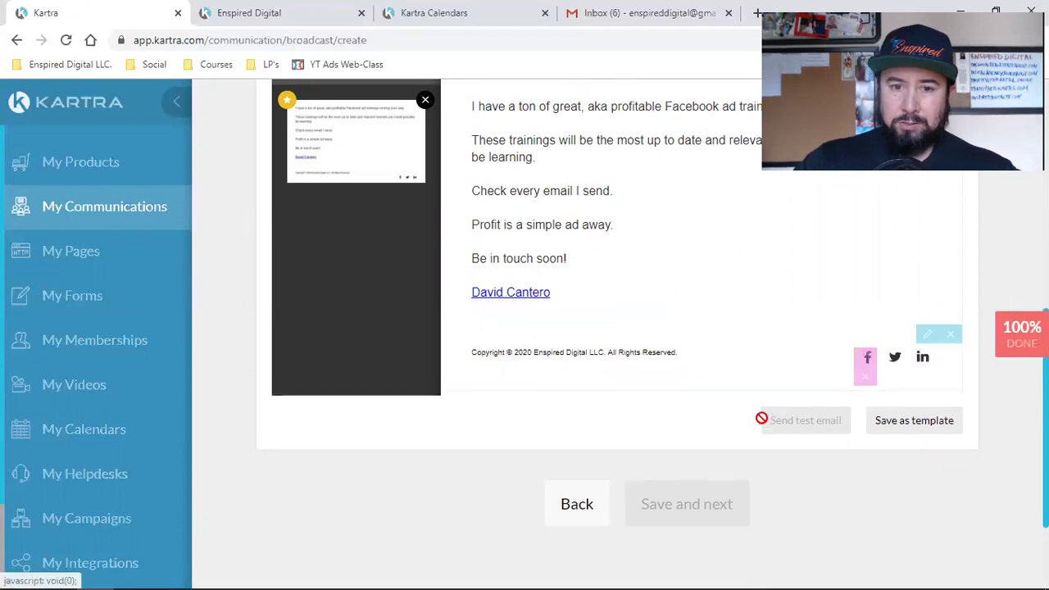
scroll(603, 322, up, 2)
scroll(565, 379, up, 1)
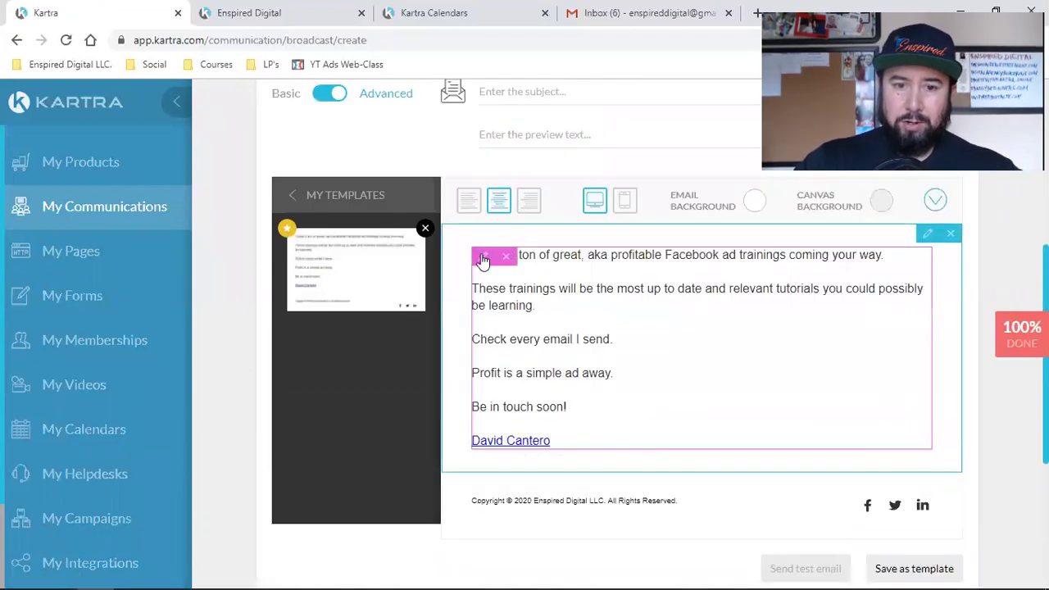
- Open the template's text block for editing and select its body text
click(484, 257)
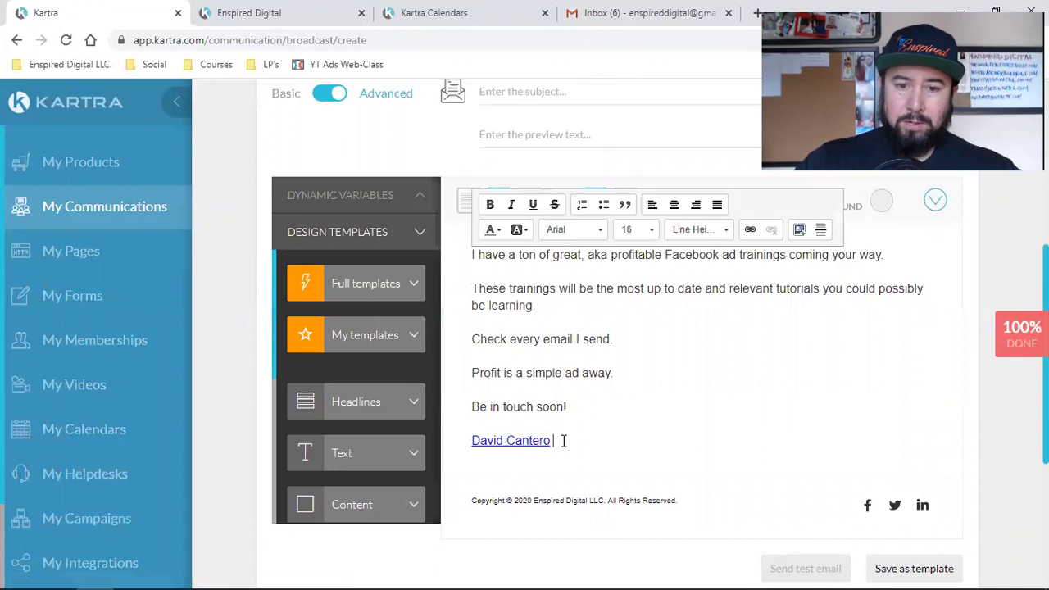
drag(536, 415, 493, 338)
click(587, 414)
click(549, 440)
drag(549, 440, 468, 253)
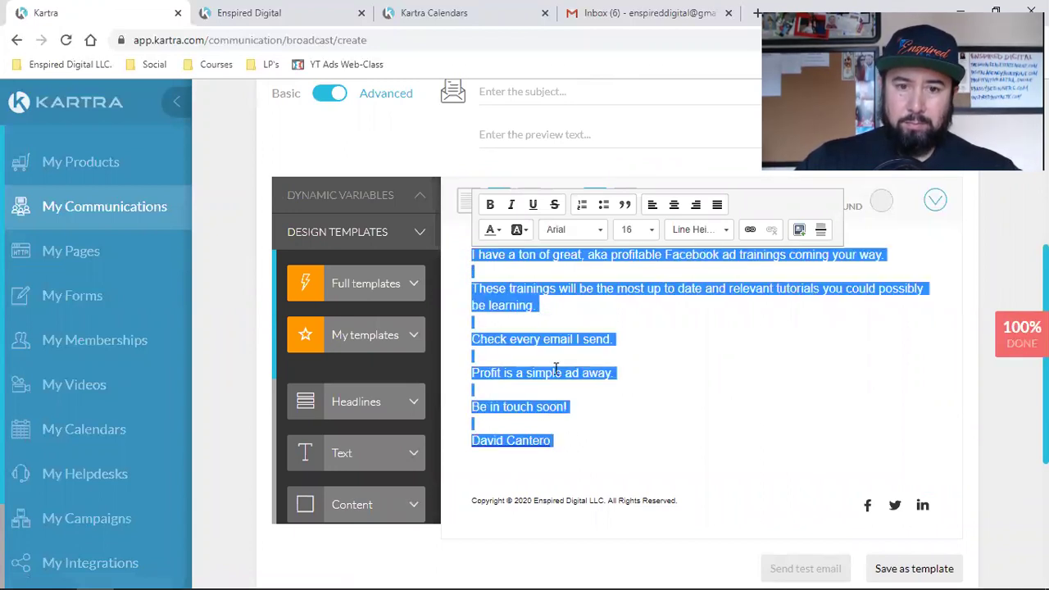
scroll(560, 371, up, 1)
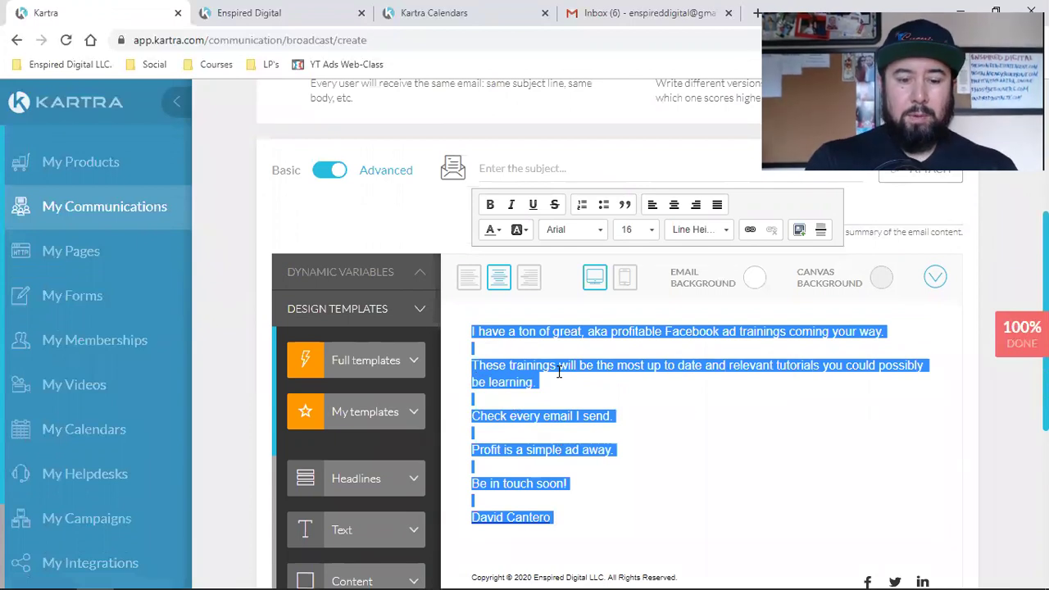
- Write the greeting 'Hey {first_name},' using the pasted first-name variable
text(Hey)
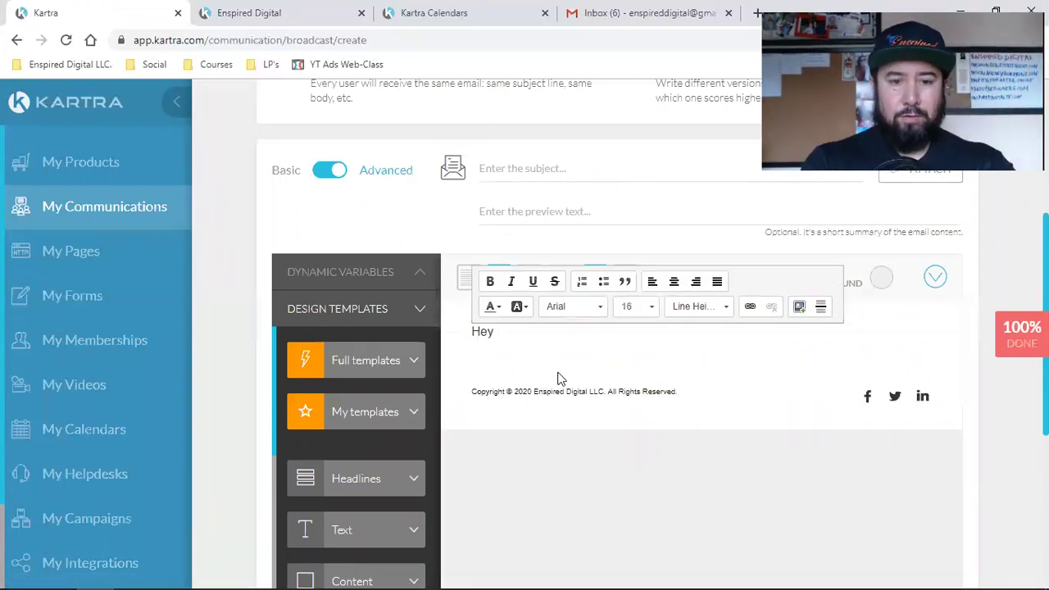
key(ctrl+v)
key(Left)
key(Left)
key(Left)
key(Left)
key(BackSpace)
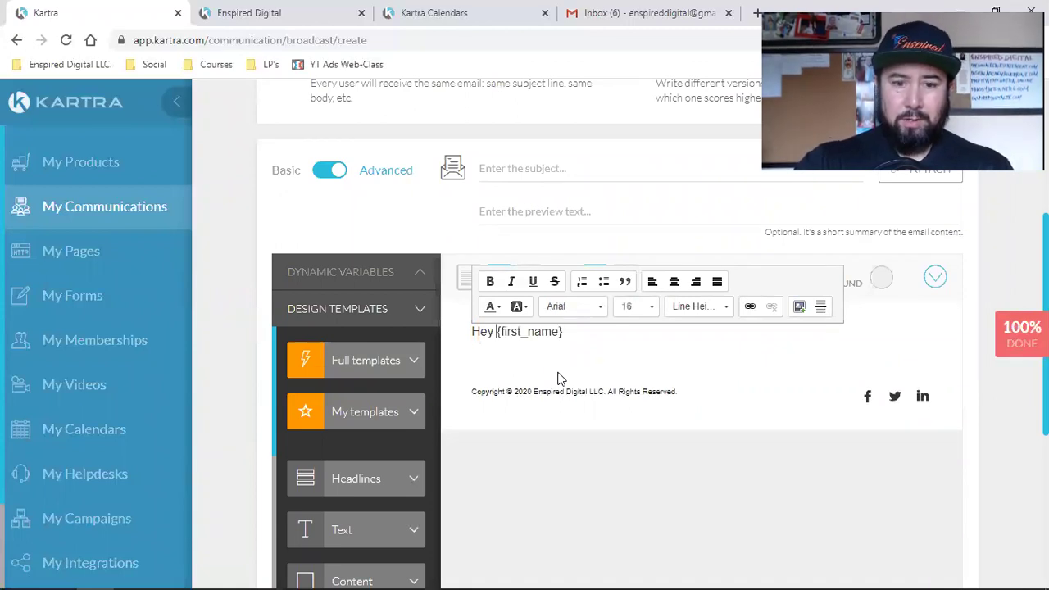
click(594, 339)
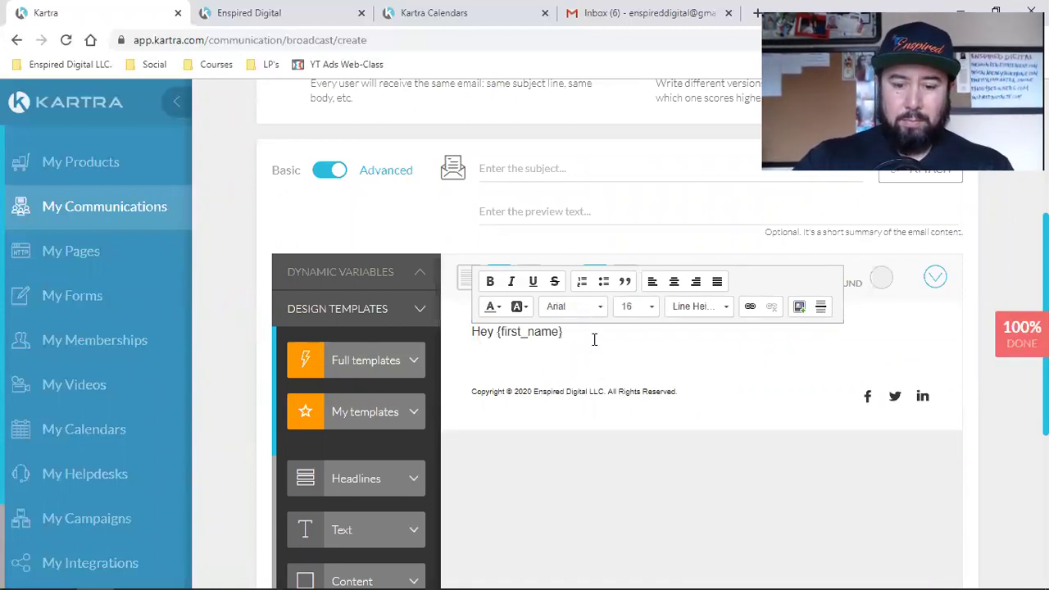
text(,)
key(Return)
- Type the opening sentence about the new YouTube video on top 5 direct-message replies
text(I ju)
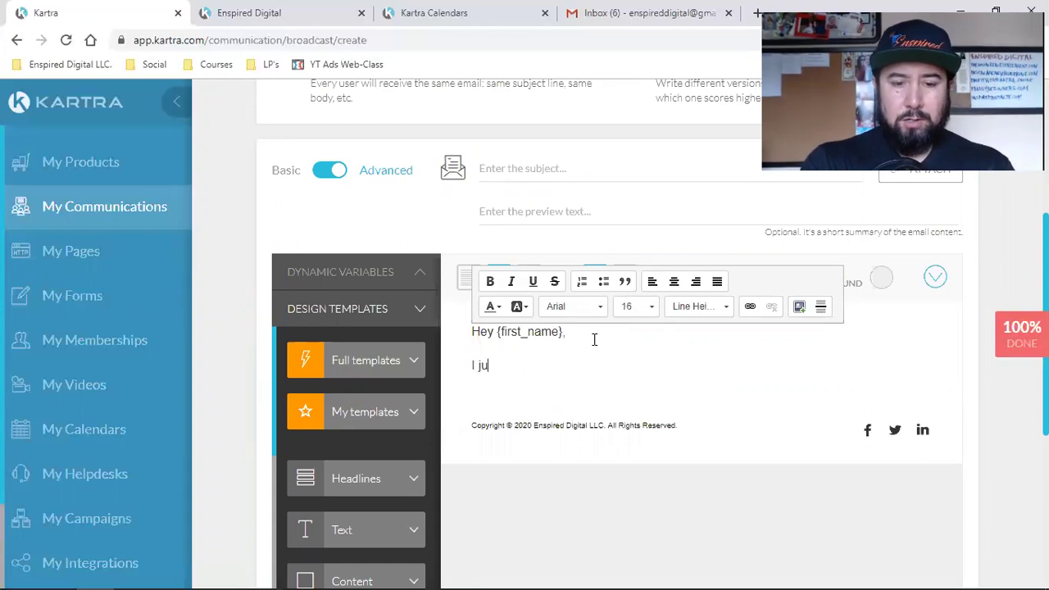
text(st droppe)
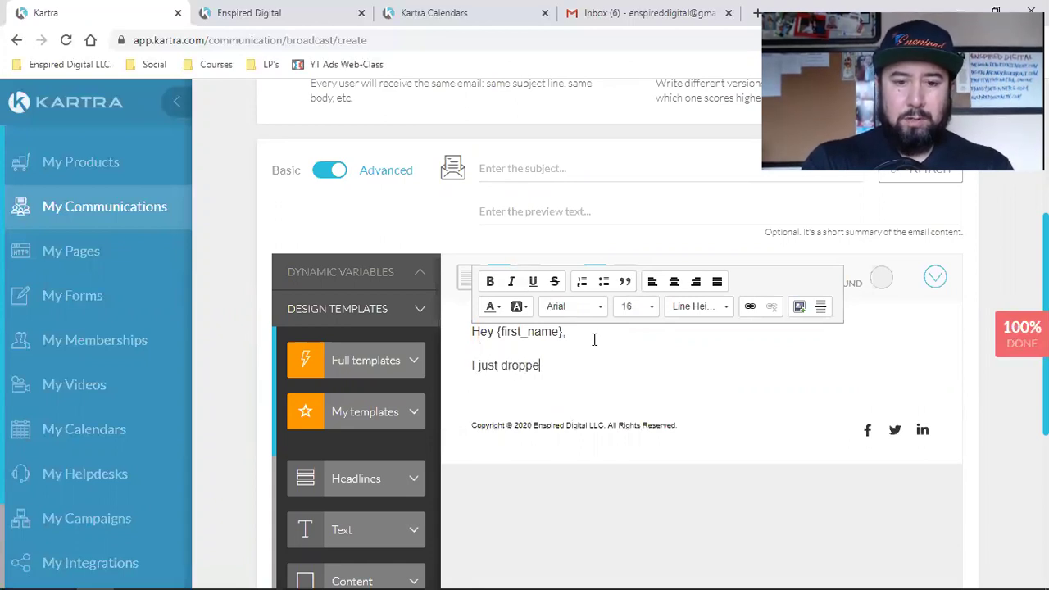
text(d a new vid)
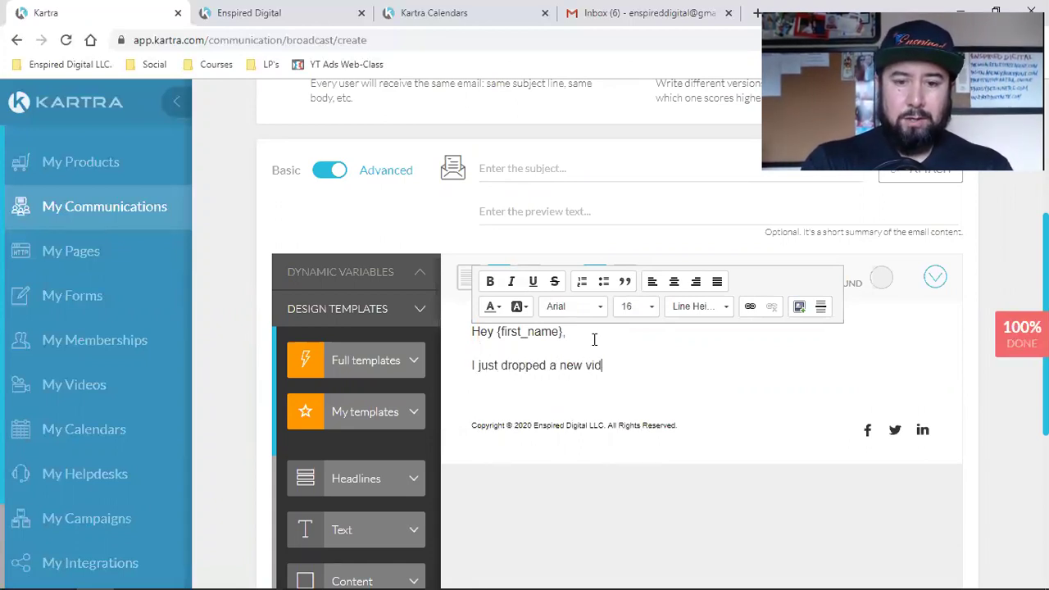
text(eo to)
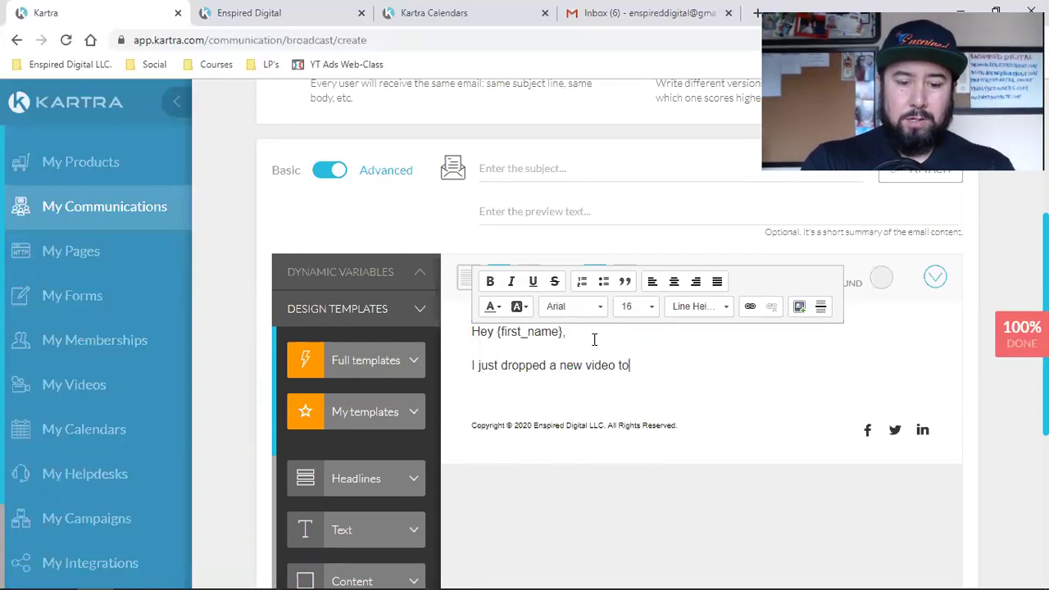
text(day on my YouTUbe ch)
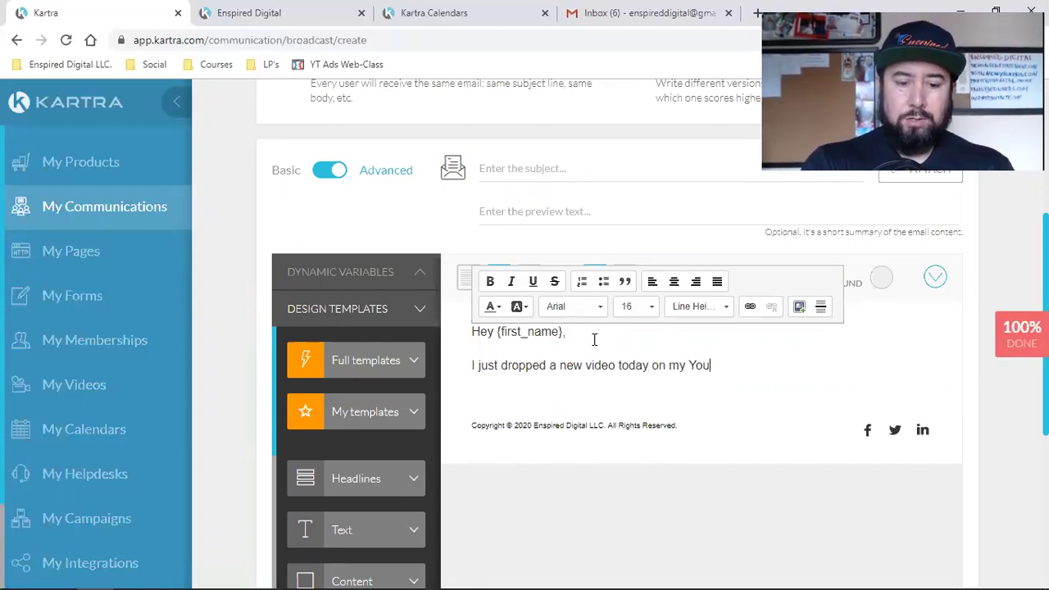
key(BackSpace)
key(BackSpace)
key(BackSpace)
key(BackSpace)
key(BackSpace)
key(BackSpace)
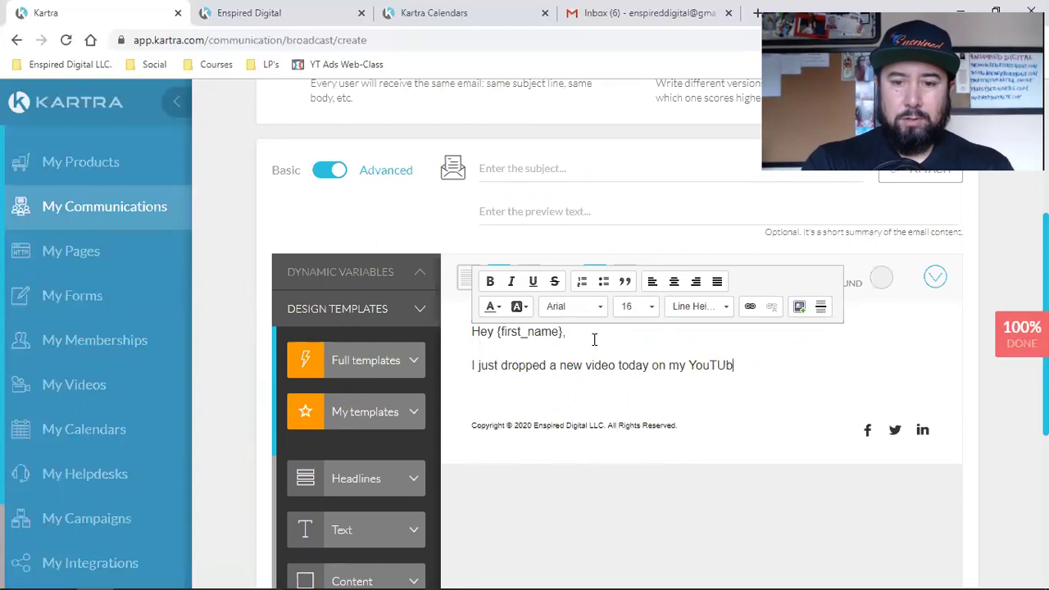
text(ube Channel)
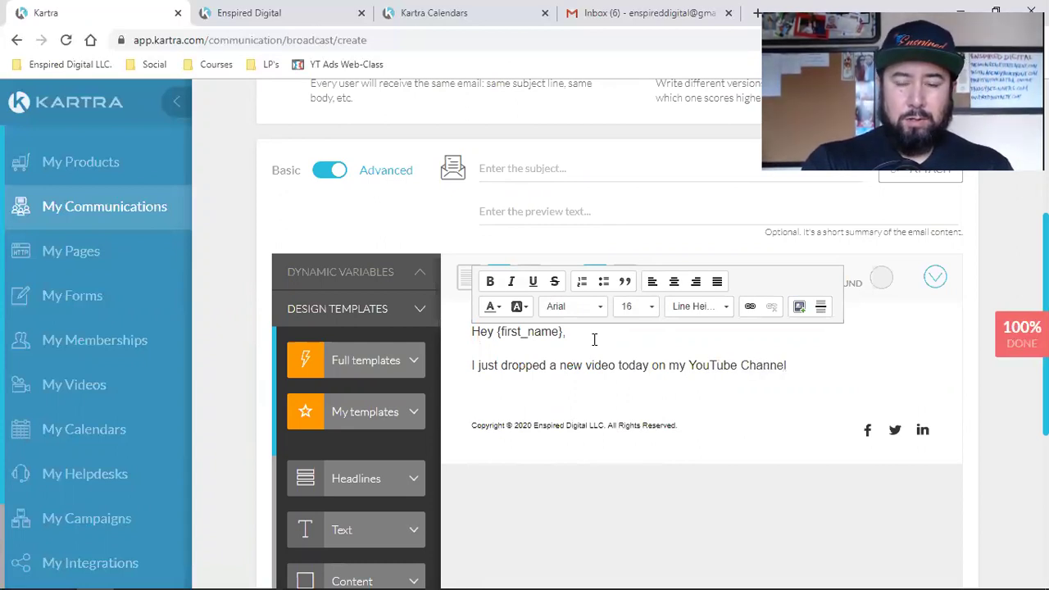
text( talking about )
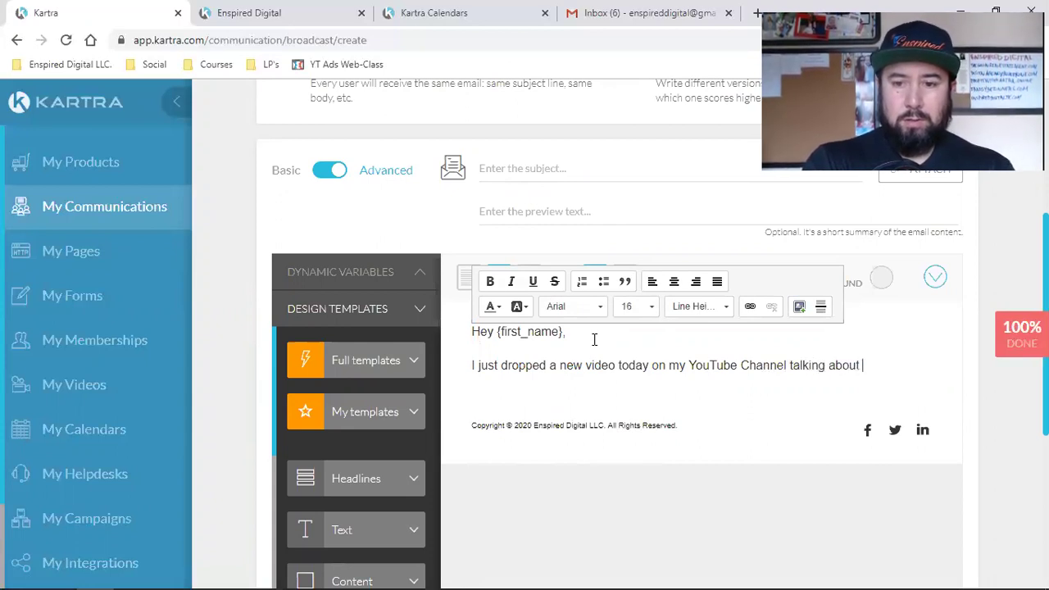
text(the top 5)
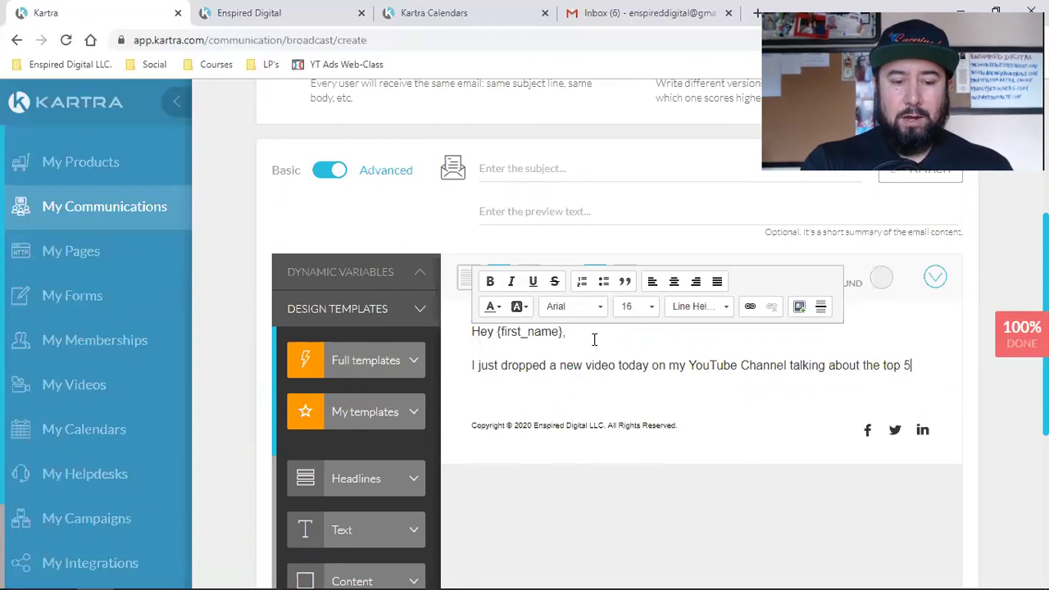
text( replies )
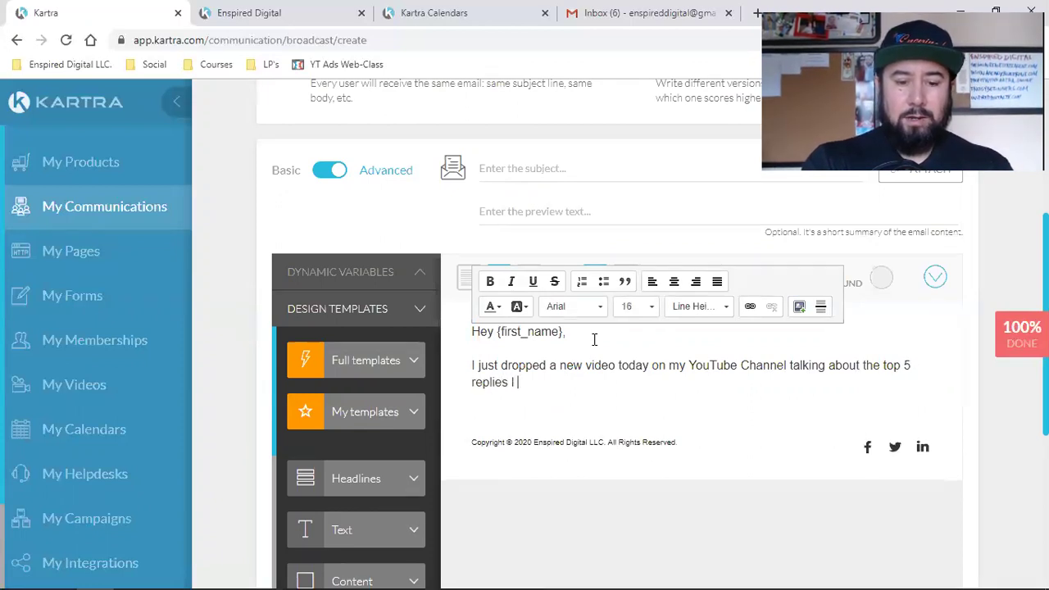
text(I get every sin)
key(BackSpace)
text(gnle)
key(BackSpace)
key(BackSpace)
key(BackSpace)
key(BackSpace)
text(ngle time when di)
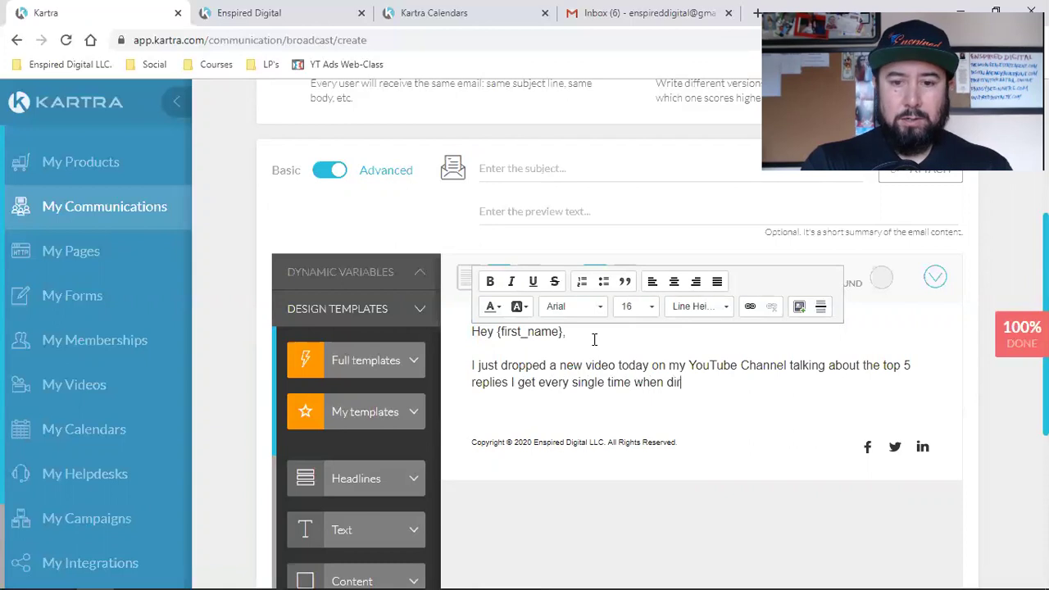
text(rect message)
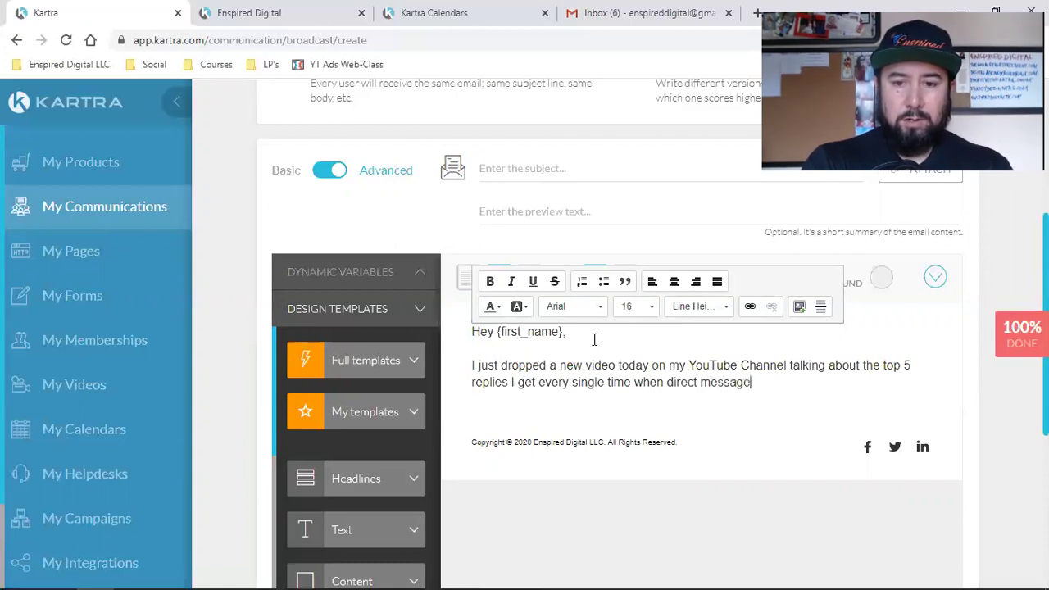
text(ing for clients.)
- Add the lines 'Check it out here!' and 'Hope you enjoy it!' below it
key(Return)
text(Chek)
text(k it out her)
text(e!)
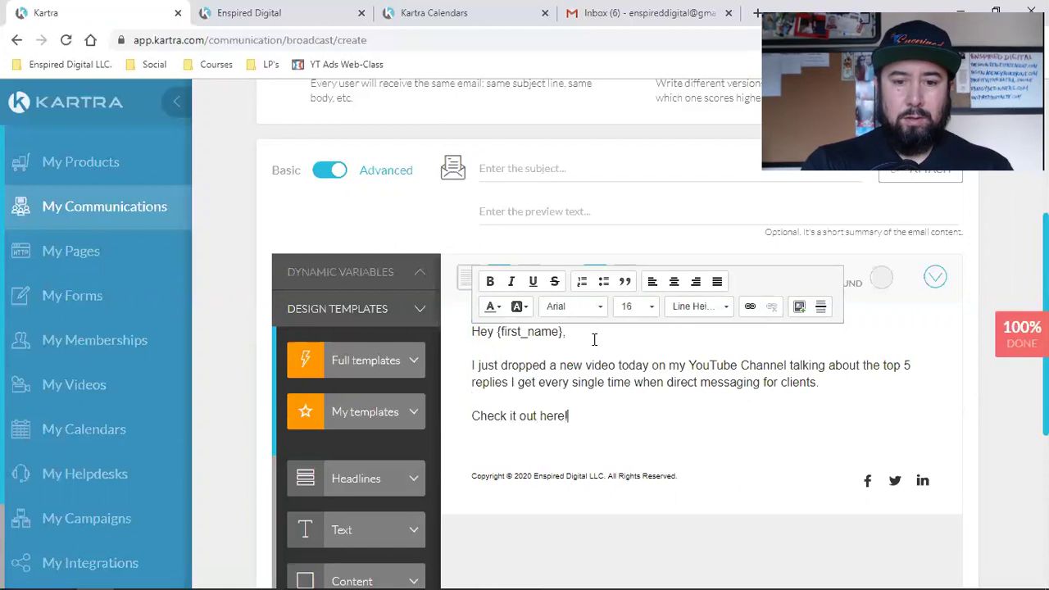
key(Return)
key(Return)
text(Ho)
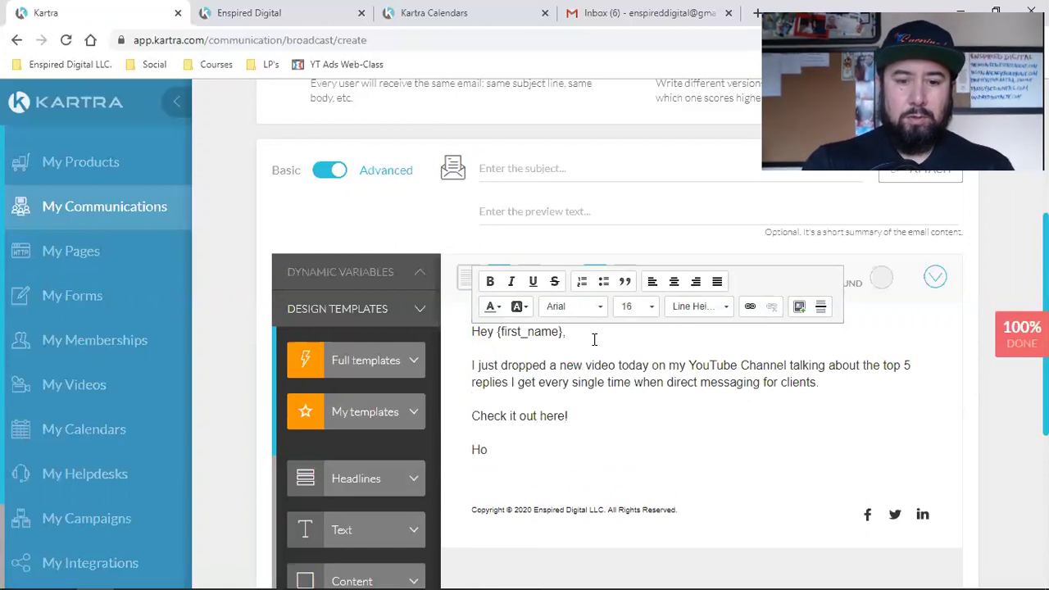
text(pe you len)
key(BackSpace)
key(BackSpace)
text(enjoy it!)
key(Return)
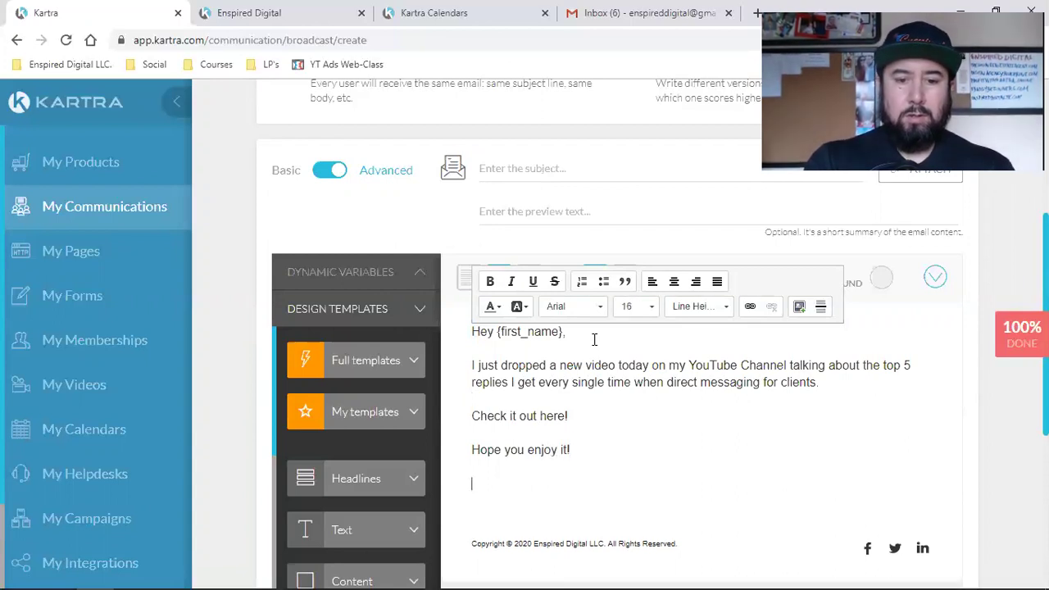
- Add a paragraph inviting YouTube comments on what viewers want to learn next
text(Oh and by)
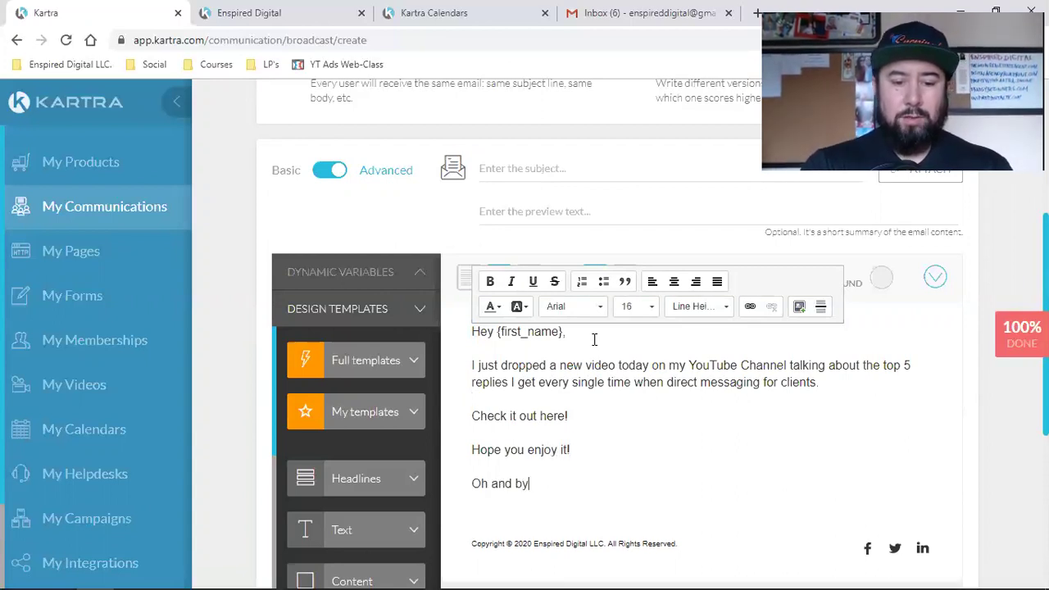
text( the )
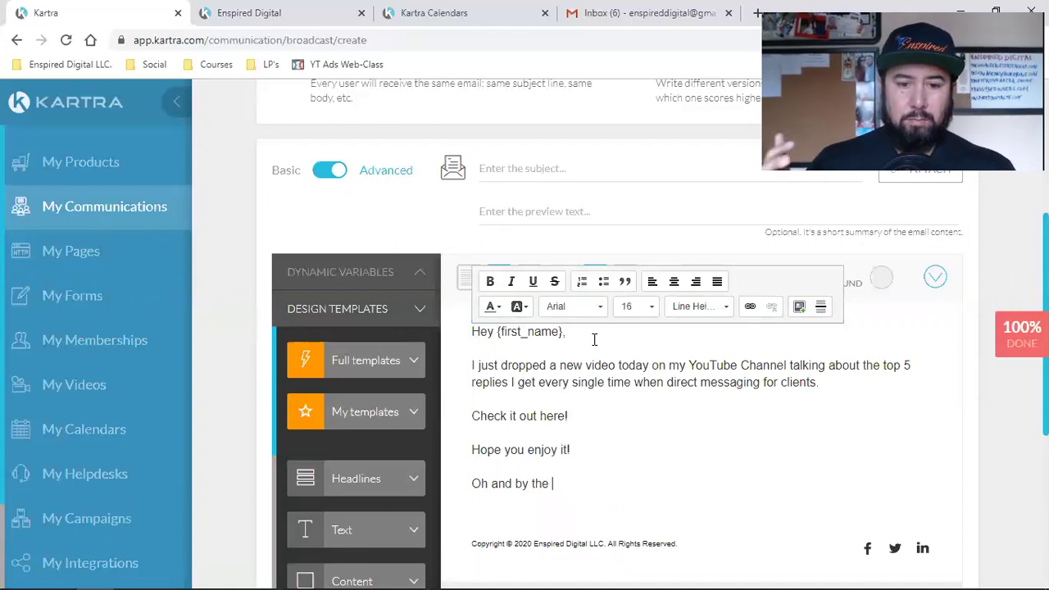
text(way)
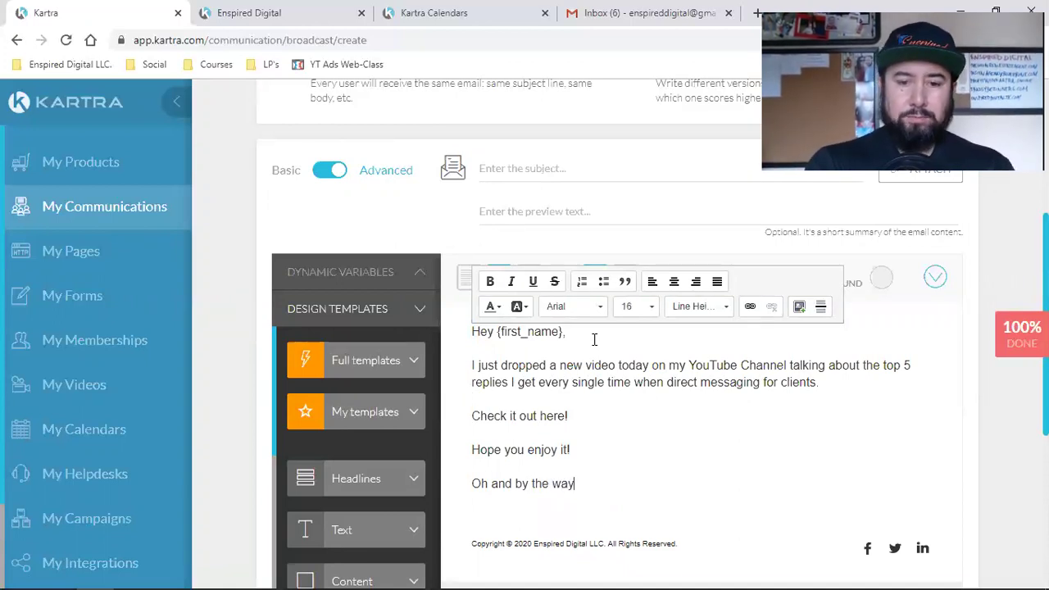
text(, comment)
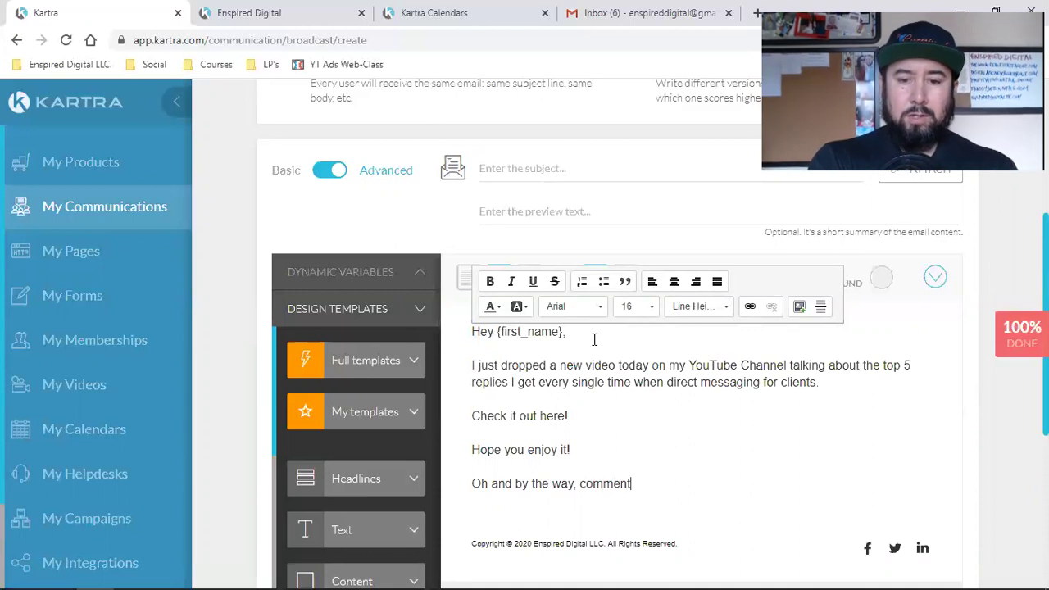
text( on any of mu)
text( YouTube)
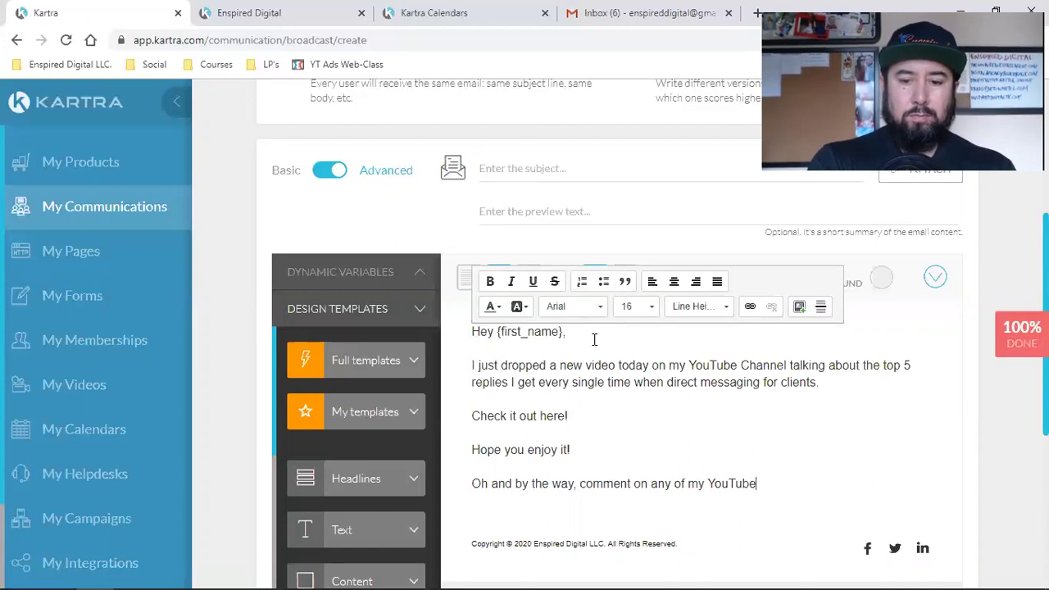
text( video )
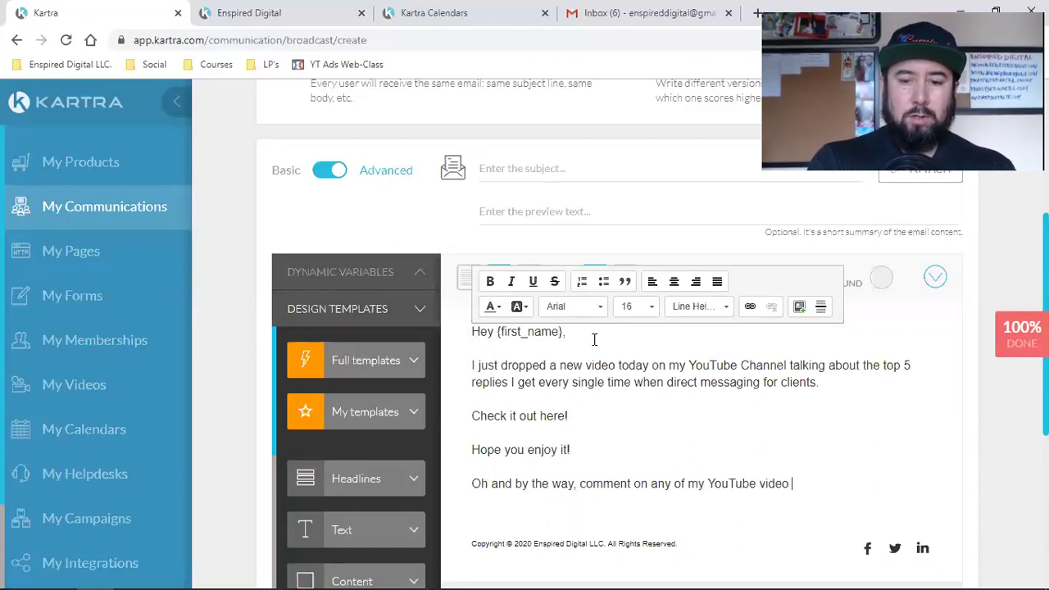
text(and let me know eh)
text(n)
key(BackSpace)
key(BackSpace)
key(BackSpace)
text(what what)
key(BackSpace)
key(BackSpace)
text(hat else )
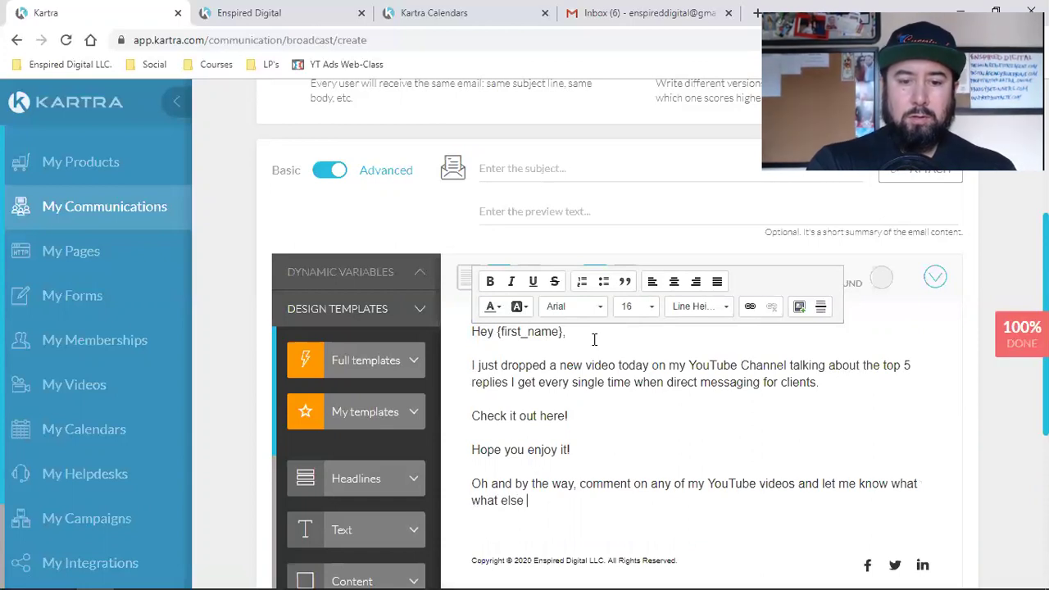
text(you want to )
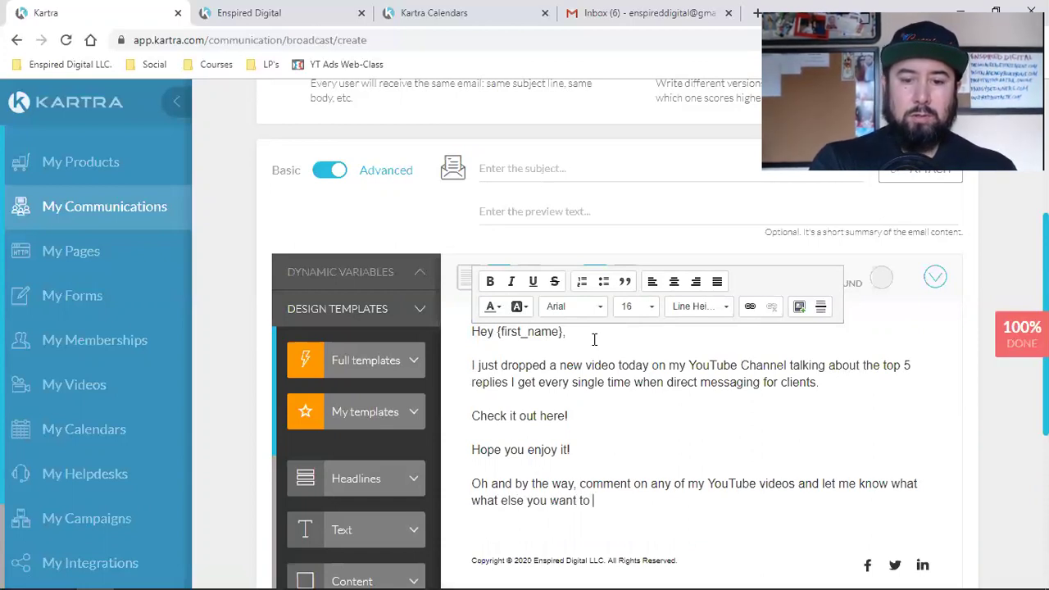
text(learn. I'll make a video)
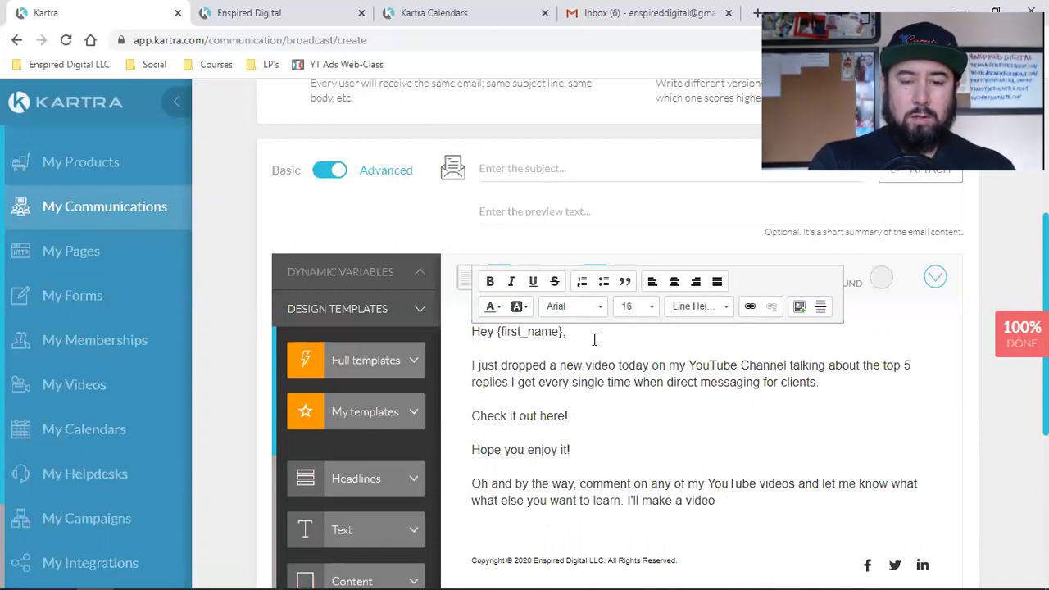
text( and ha)
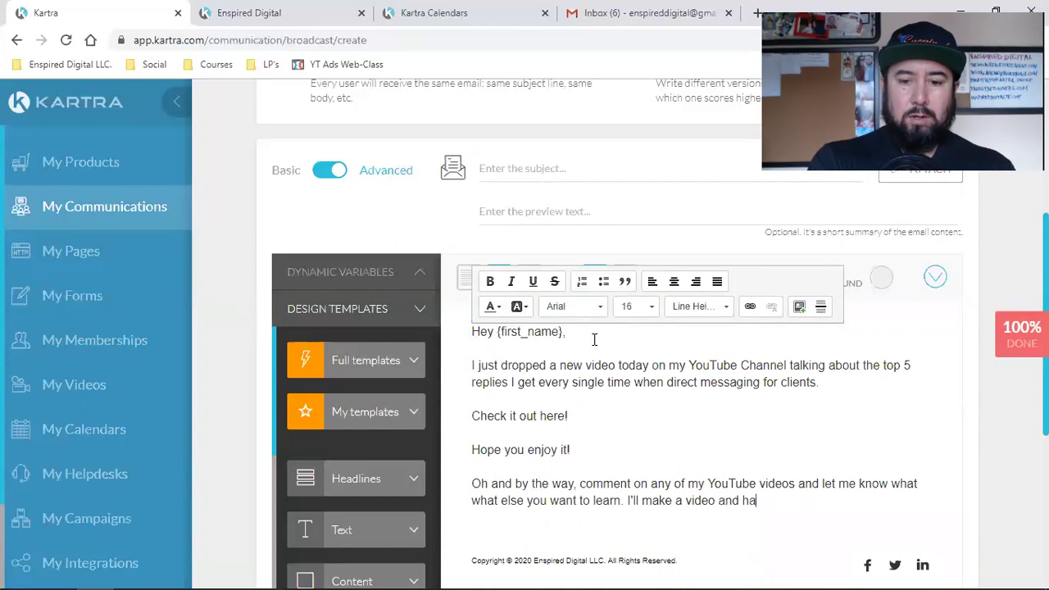
text(ve it up asap!)
- Finish with a 'Chat soon!' sign-off and a final 'Watch here' line
key(Return)
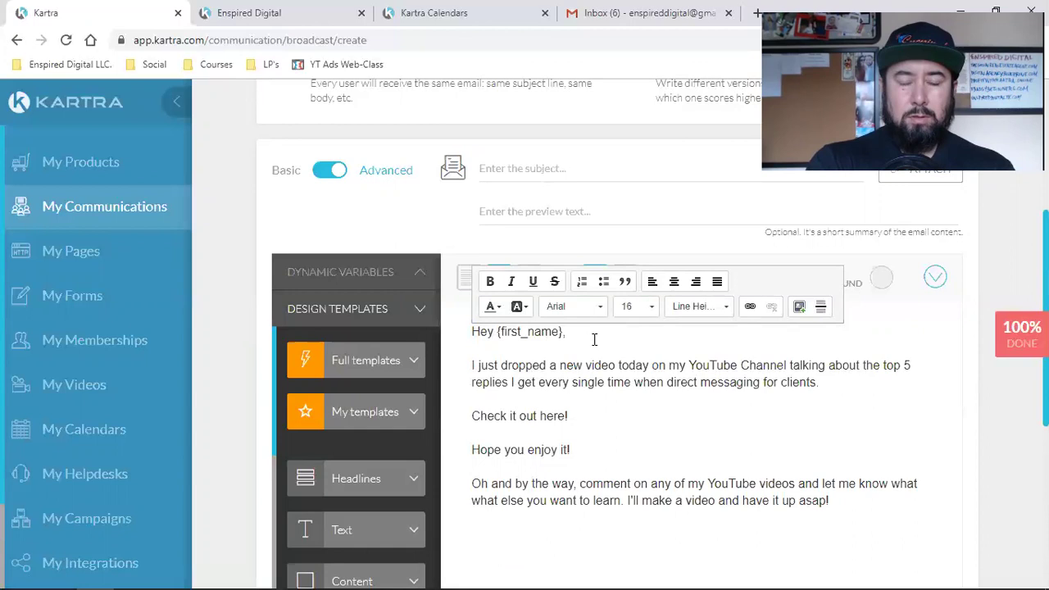
text(Cha)
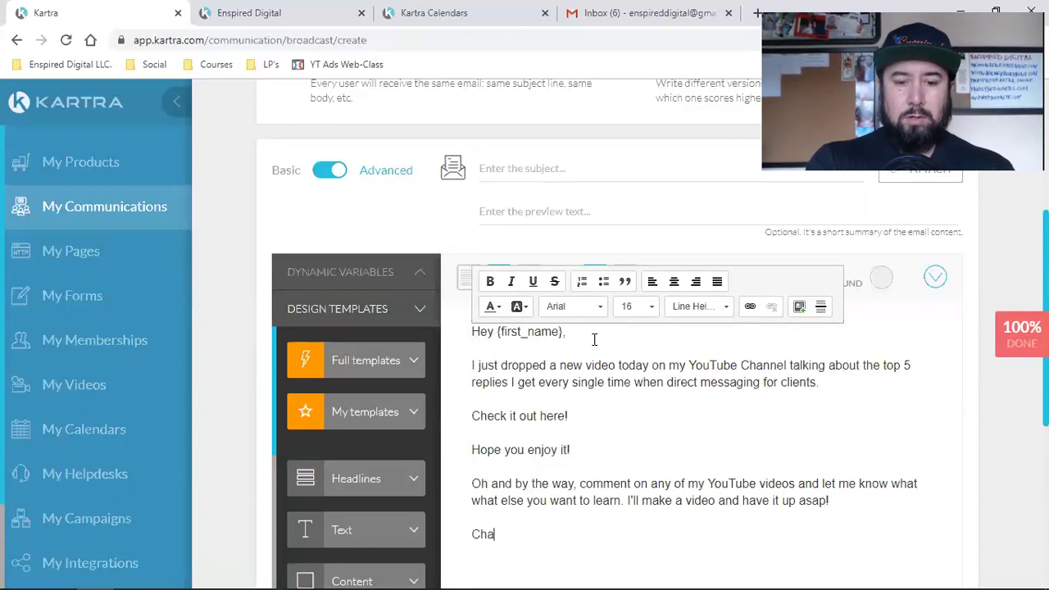
text(t soon!)
key(Return)
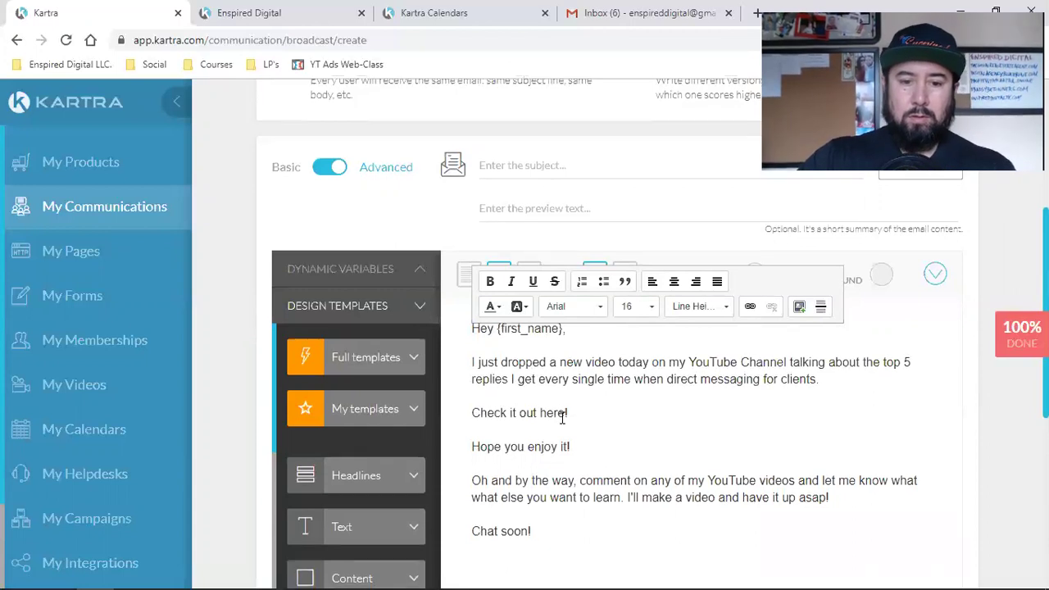
scroll(598, 377, down, 2)
text(Watch here)
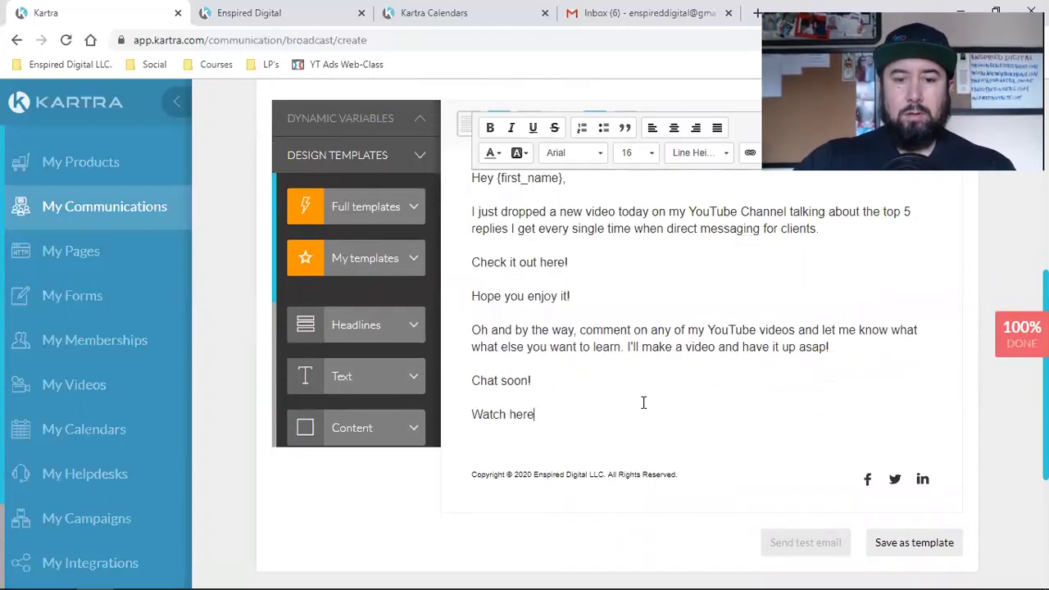
- Select 'Watch here' for linking and copy the video landing page's web address
drag(534, 414, 472, 414)
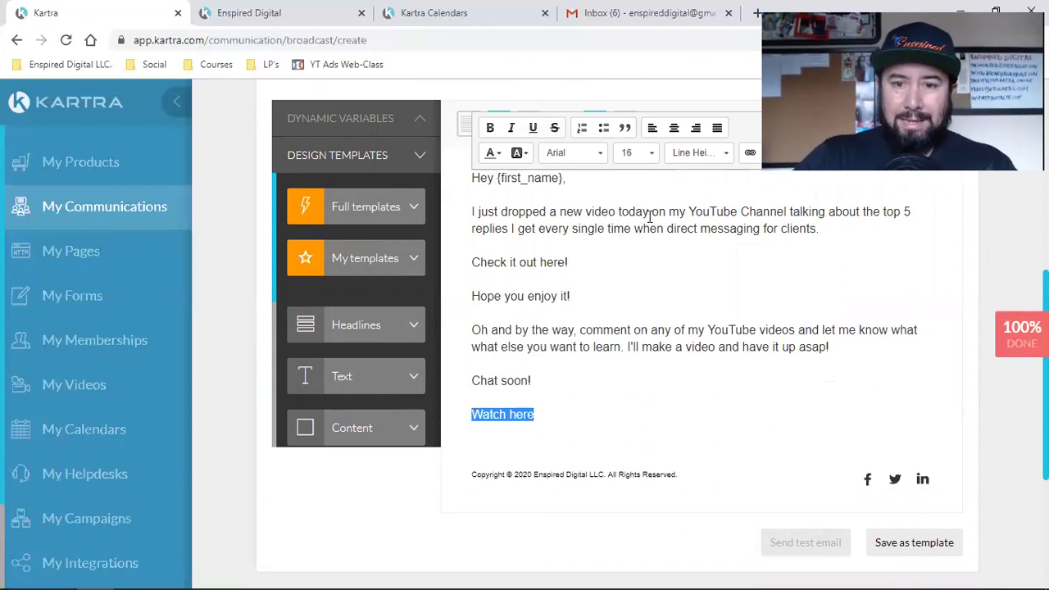
click(749, 154)
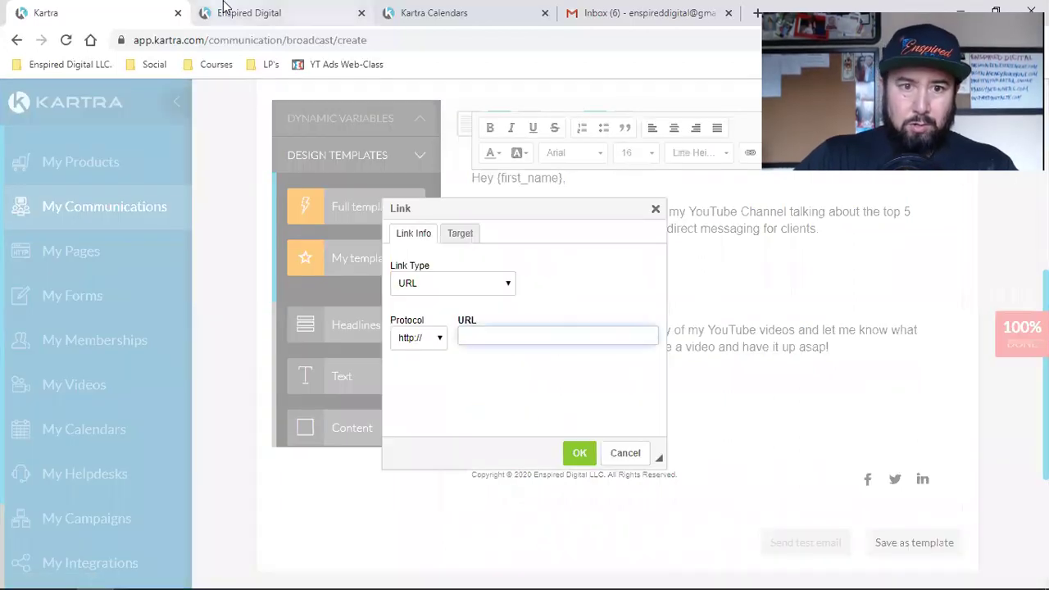
click(223, 6)
scroll(376, 353, down, 2)
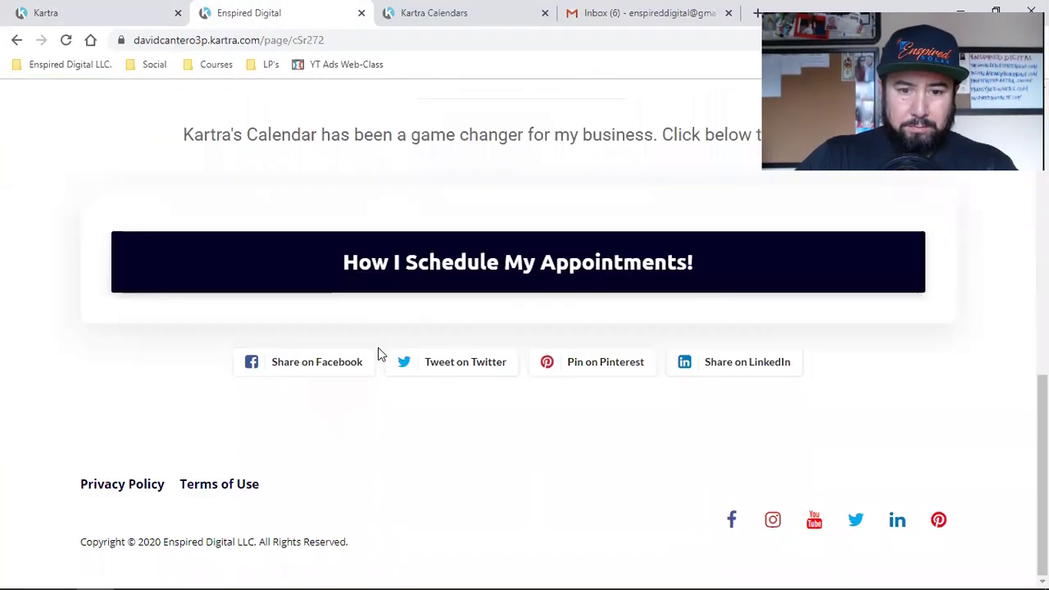
scroll(378, 353, up, 10)
click(242, 42)
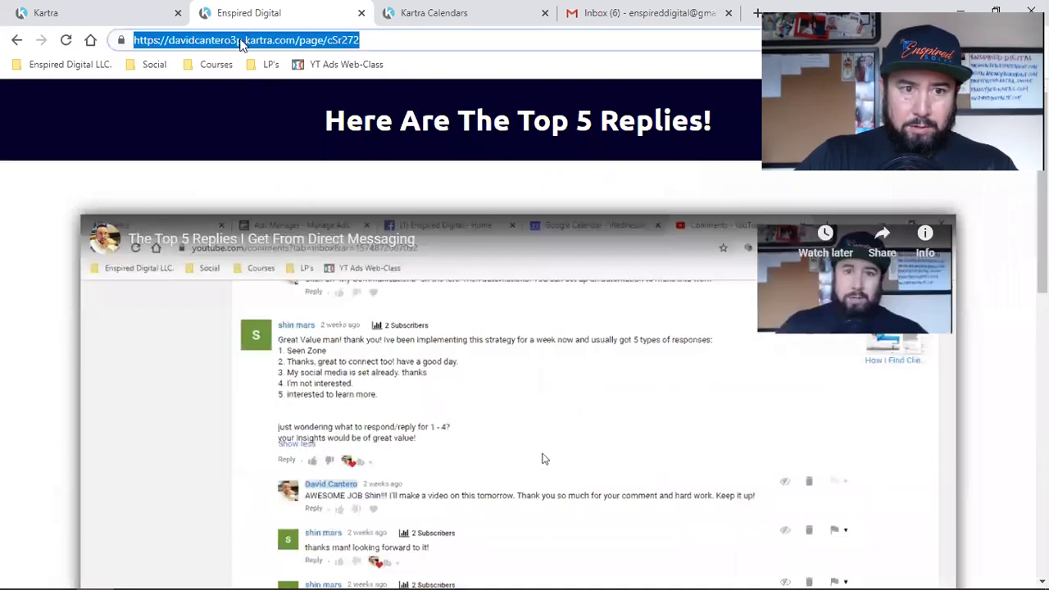
right_click(228, 43)
click(259, 122)
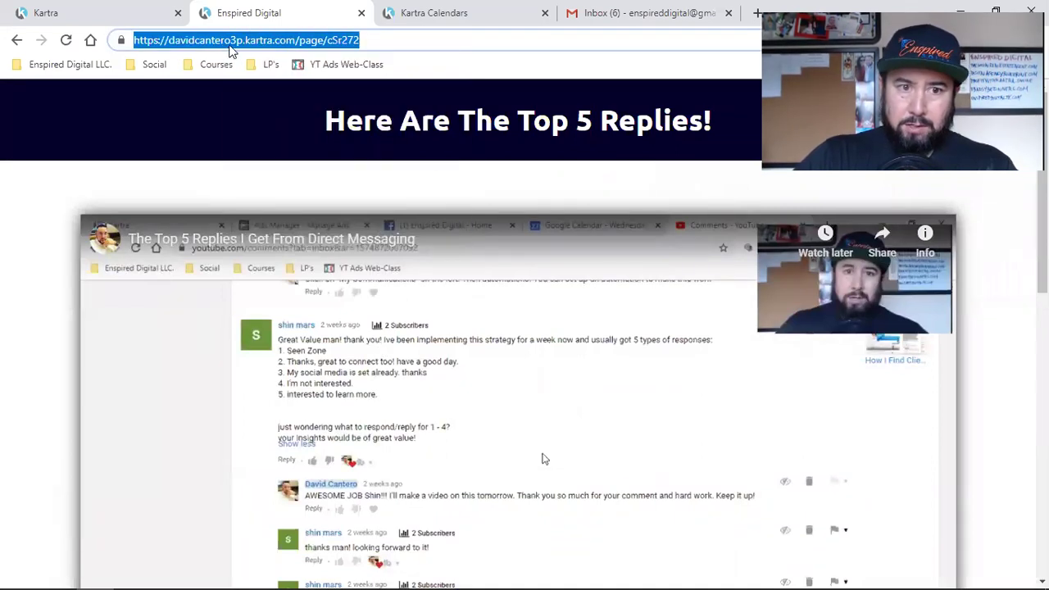
double_click(229, 42)
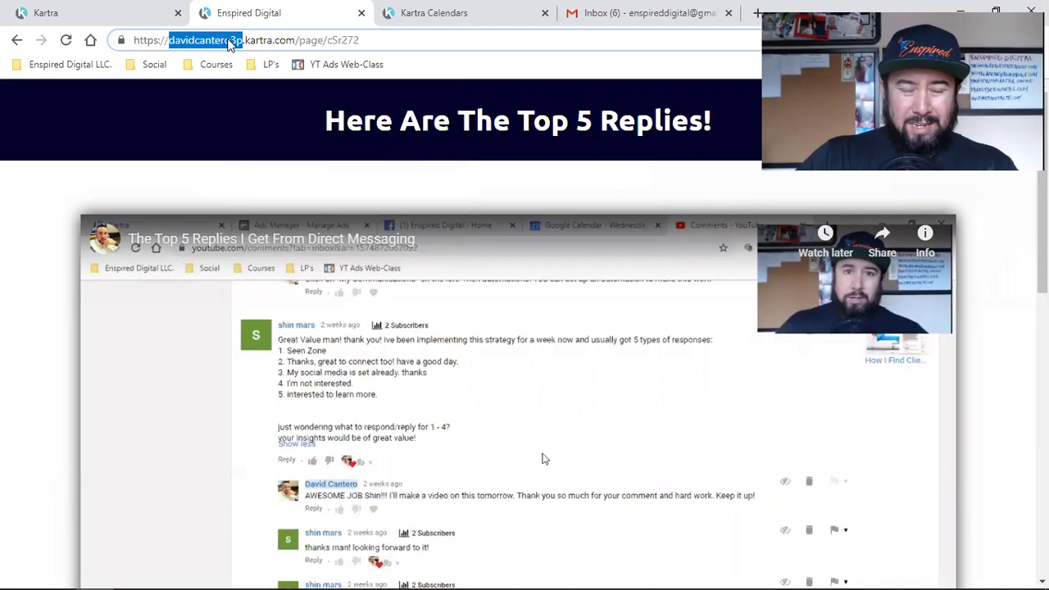
triple_click(230, 42)
double_click(229, 43)
double_click(230, 42)
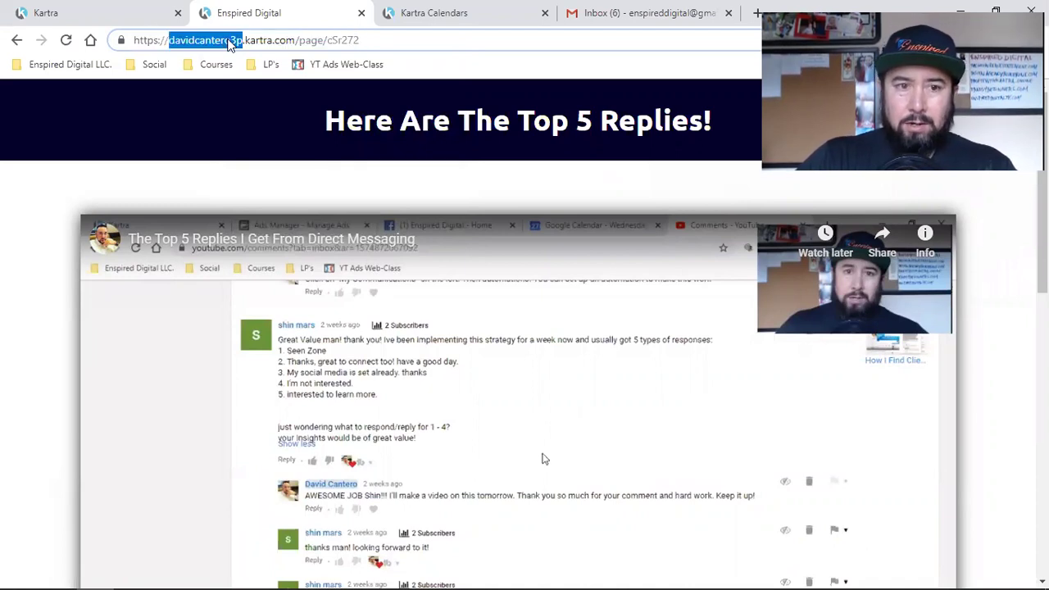
triple_click(230, 43)
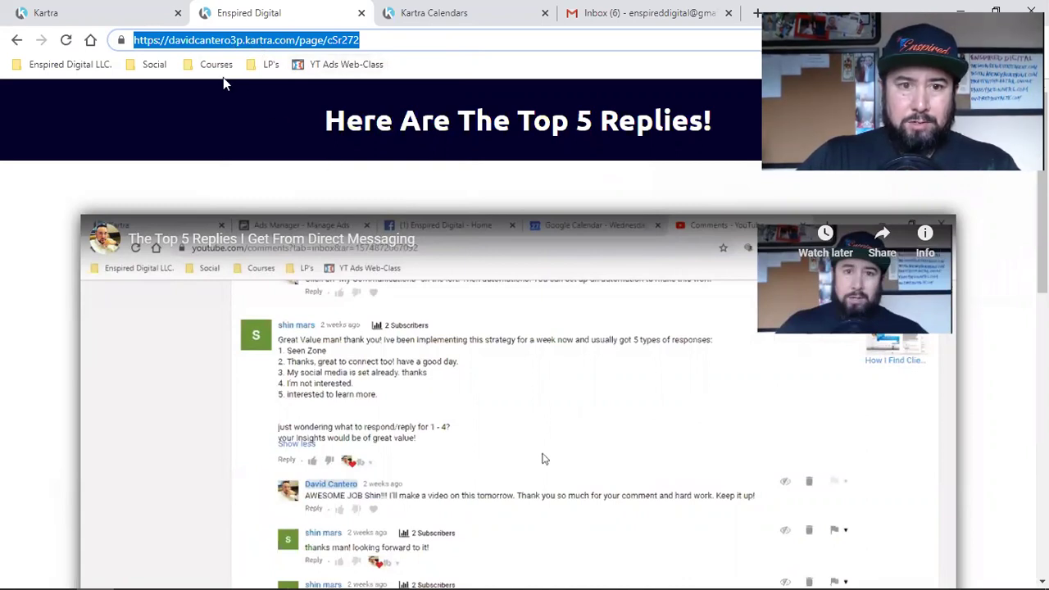
- Link 'Watch here' to the pasted landing-page address and make it bold
click(135, 10)
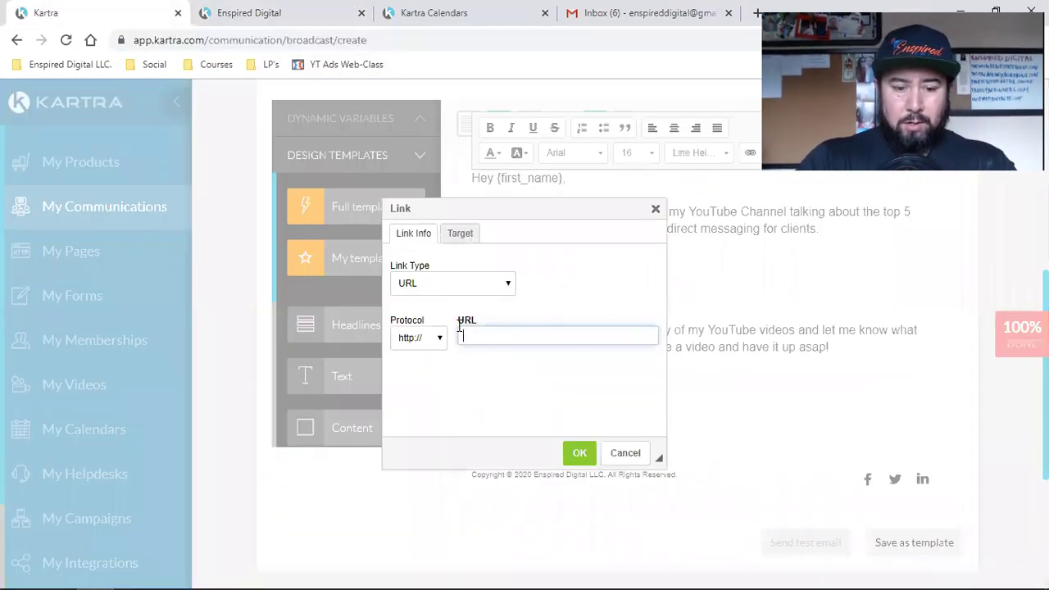
key(ctrl+v)
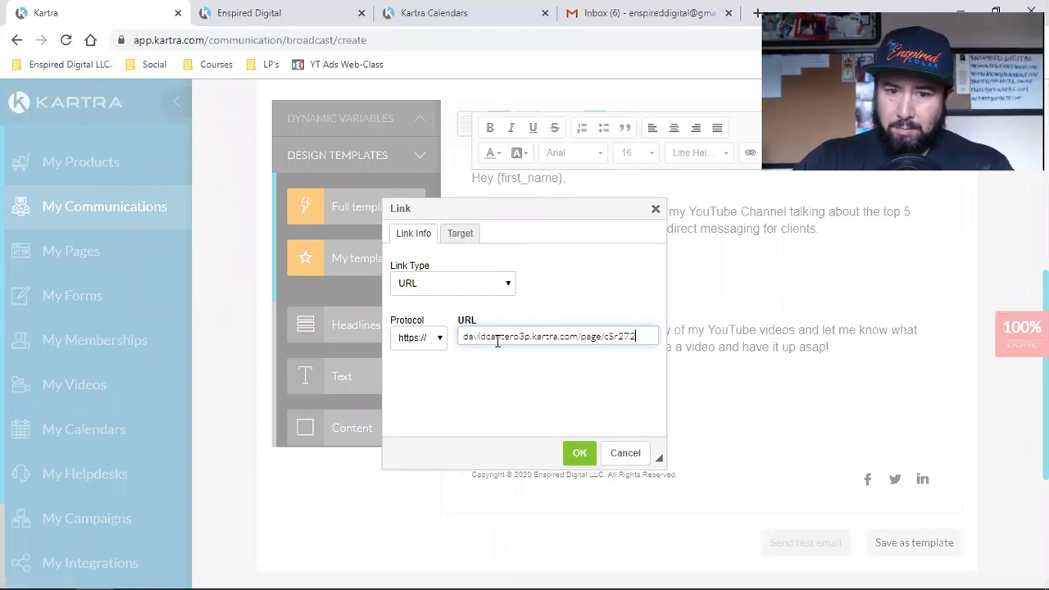
click(579, 453)
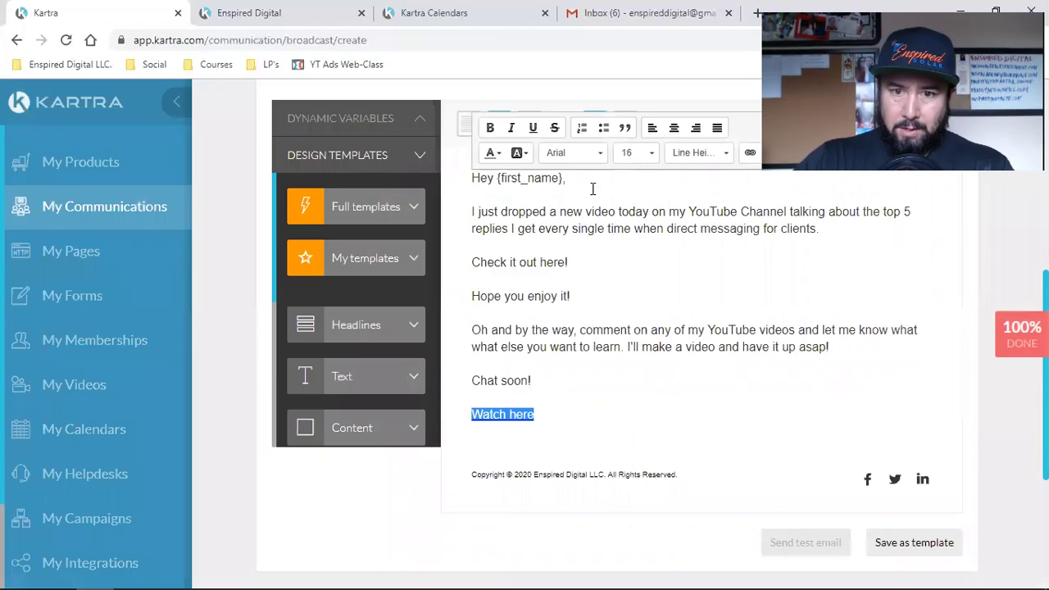
click(490, 130)
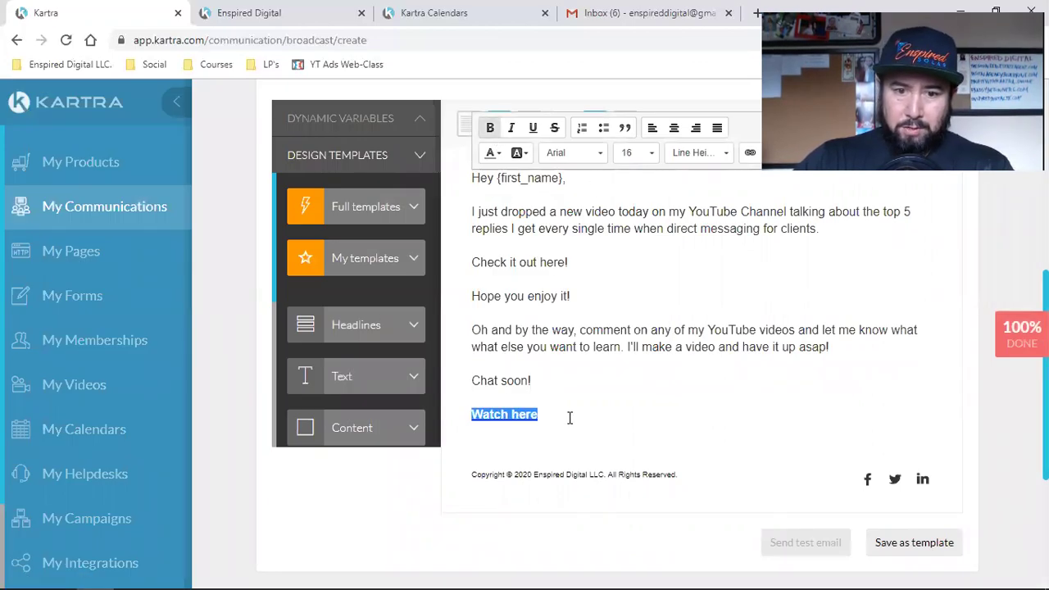
- Link 'Check it out here!' to the same video page address
click(539, 413)
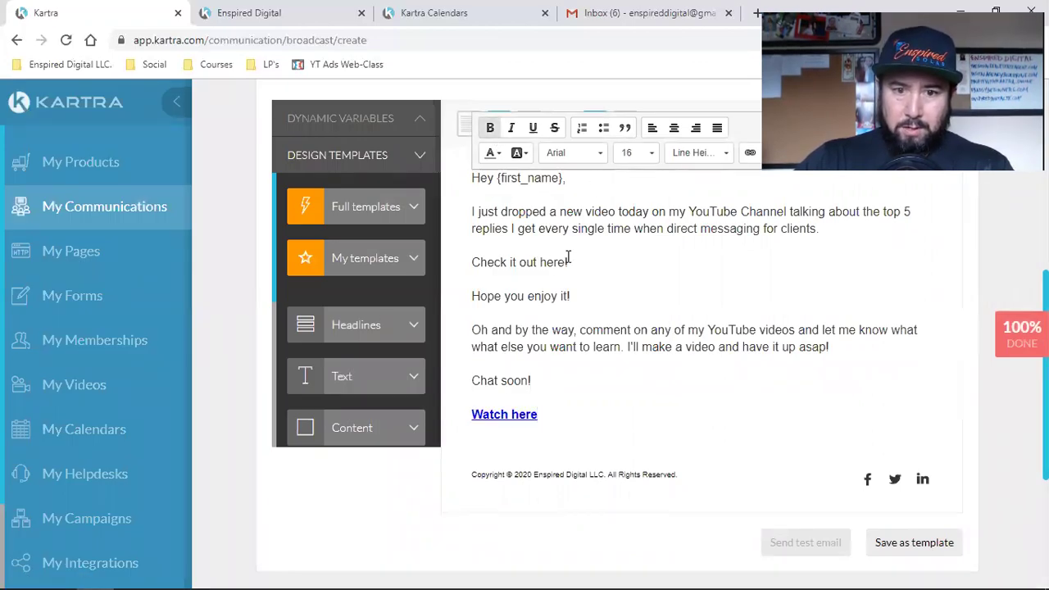
drag(567, 262, 472, 263)
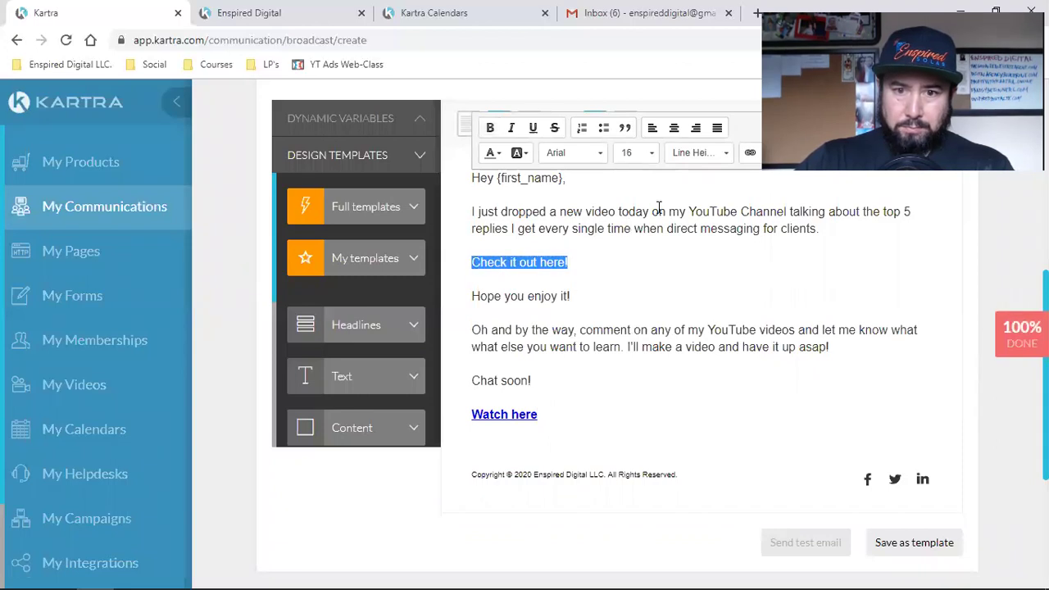
click(749, 153)
key(ctrl+v)
click(579, 456)
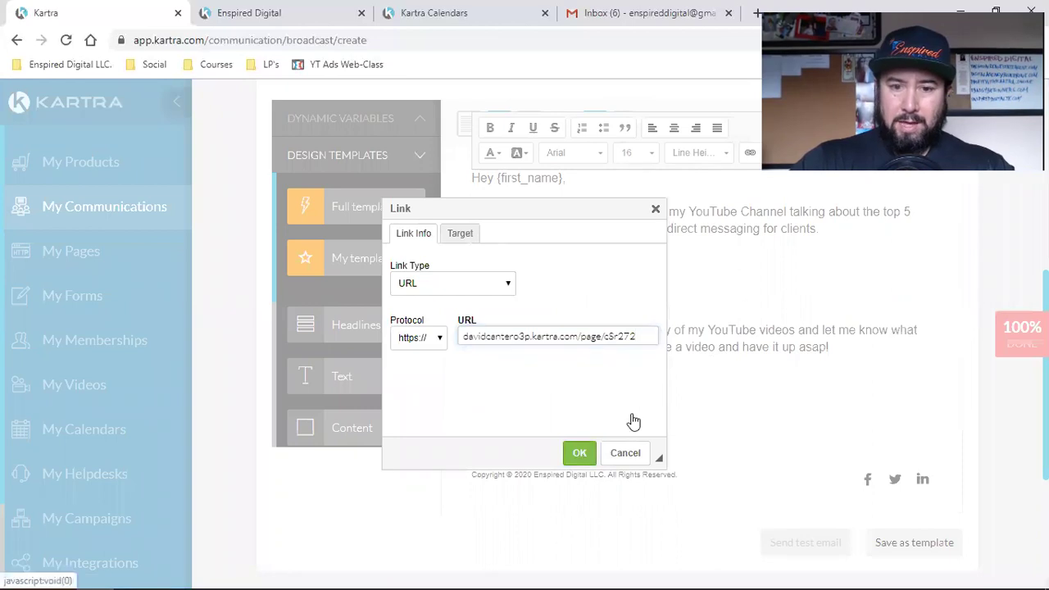
click(672, 380)
- Reword the first sentence's ending to 'I direct message for clients on social media.'
scroll(677, 379, up, 2)
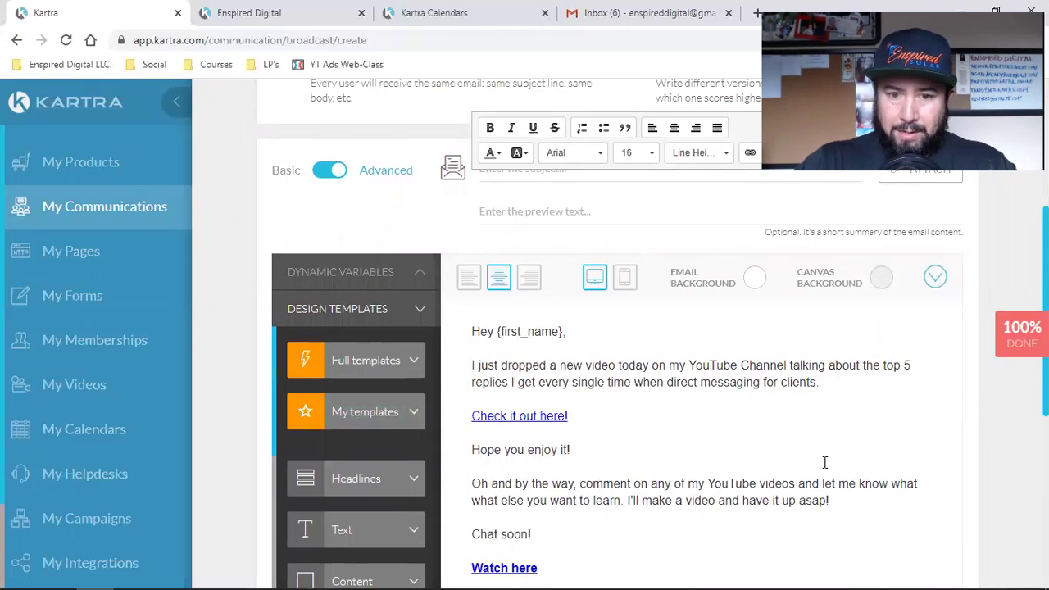
click(665, 379)
key(BackSpace)
key(BackSpace)
key(BackSpace)
key(BackSpace)
text(I)
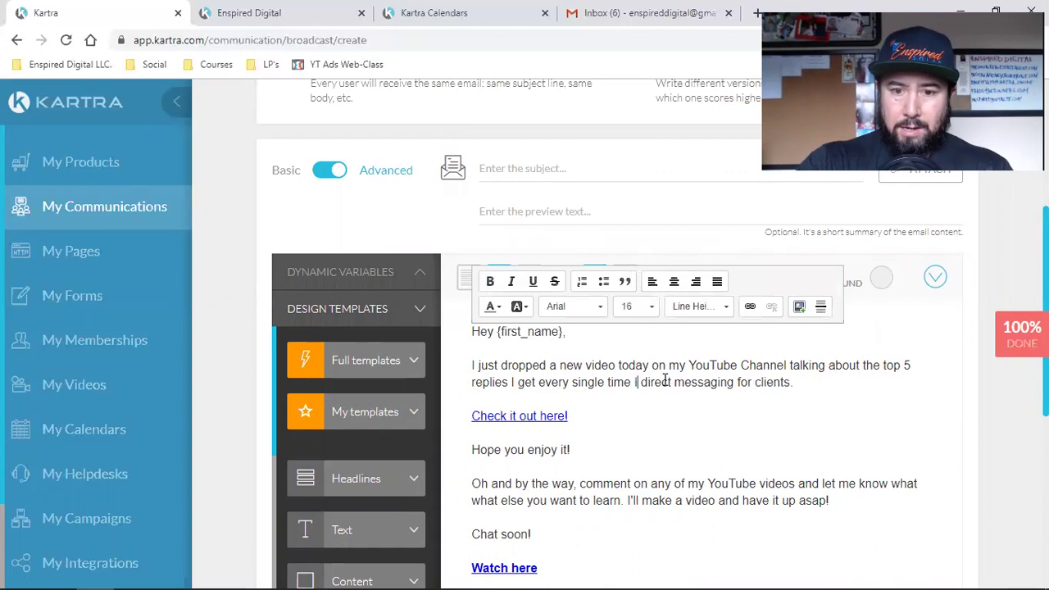
click(733, 382)
key(BackSpace)
key(BackSpace)
key(BackSpace)
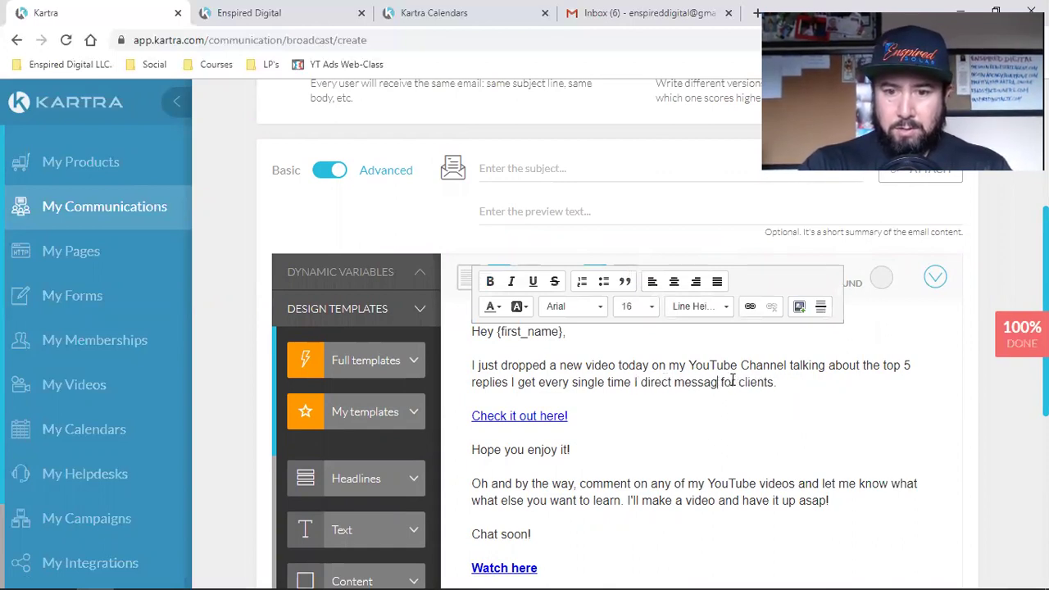
text(e)
key(BackSpace)
text(on social media)
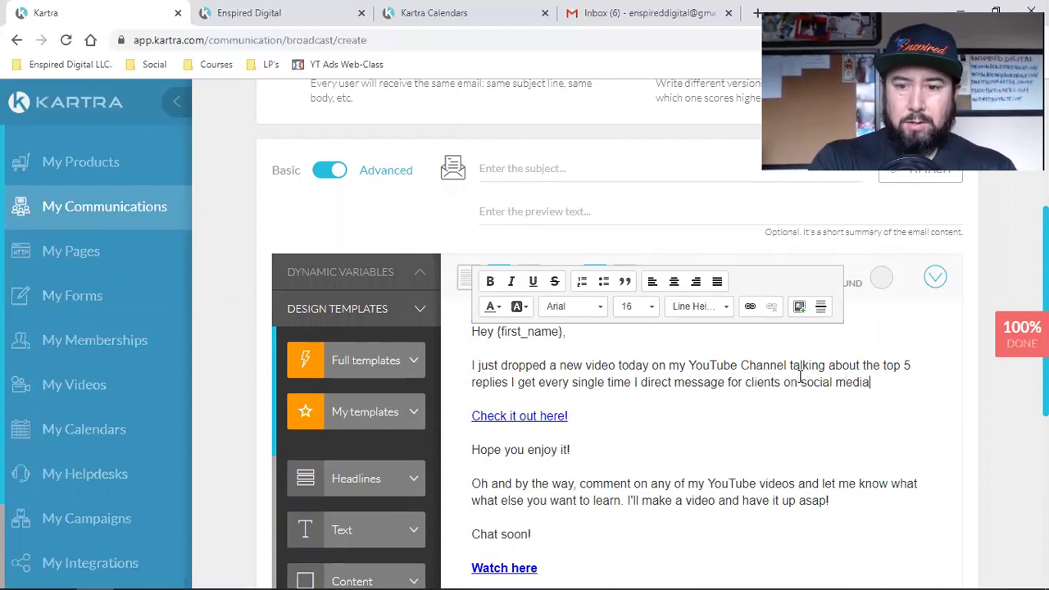
text(.)
scroll(697, 421, down, 1)
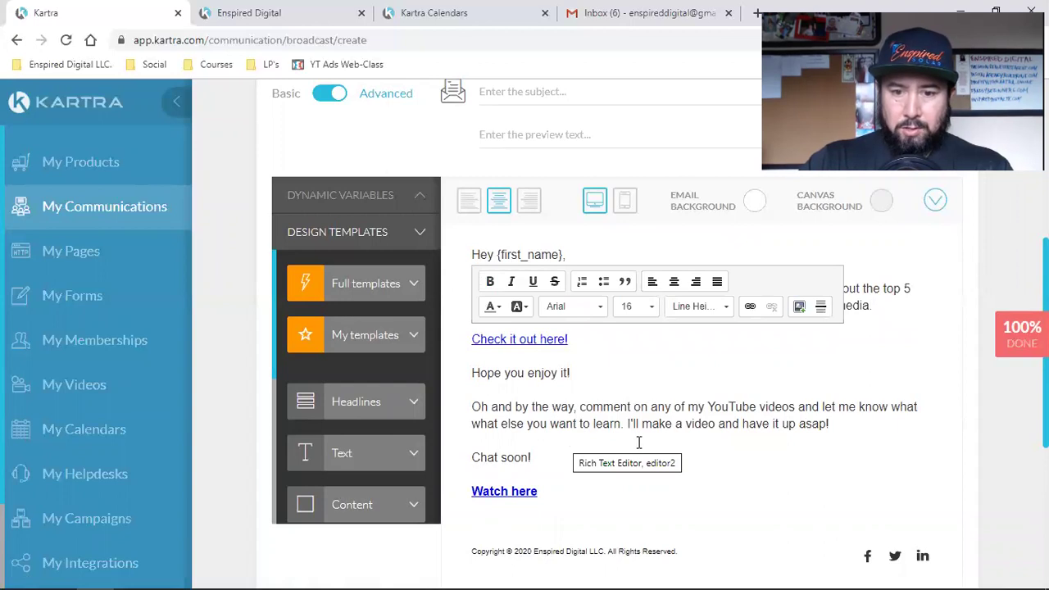
- Sign the email with the sender's name on a new line under 'Chat soon!'
scroll(598, 471, down, 2)
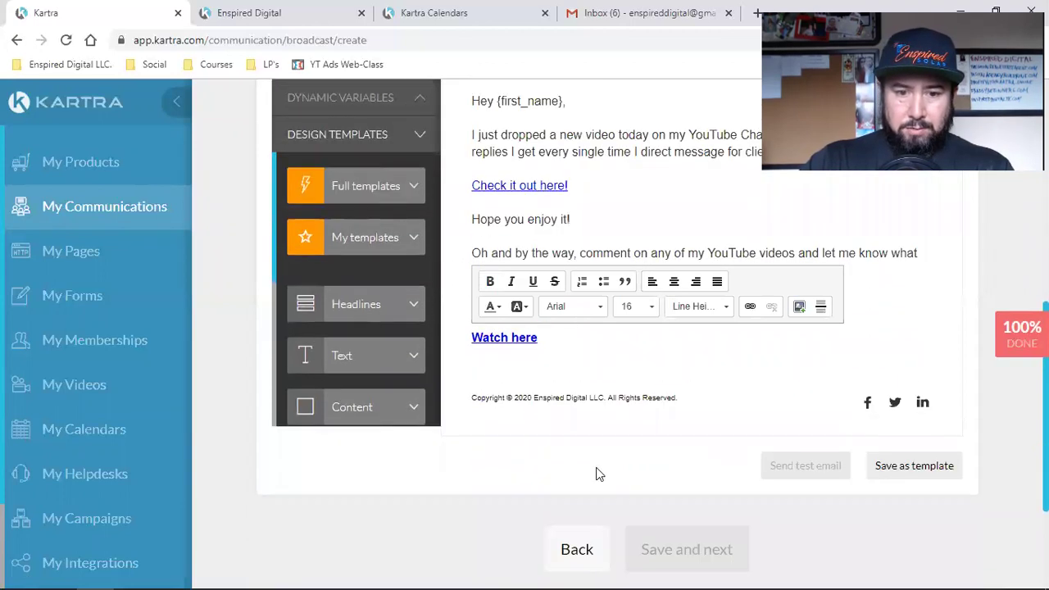
scroll(578, 419, up, 1)
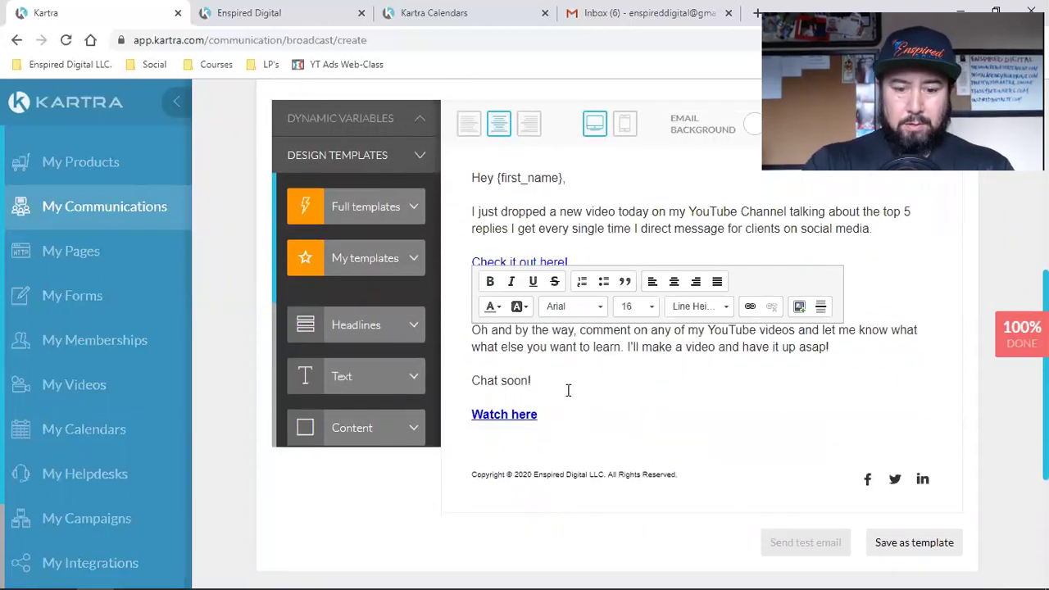
key(Return)
key(BackSpace)
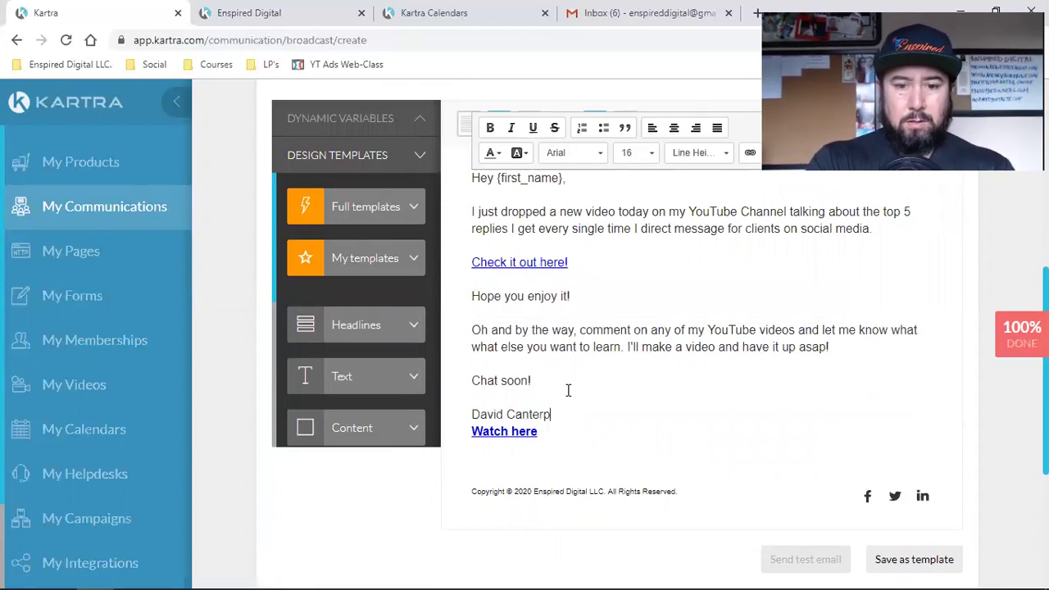
key(BackSpace)
key(Return)
key(Return)
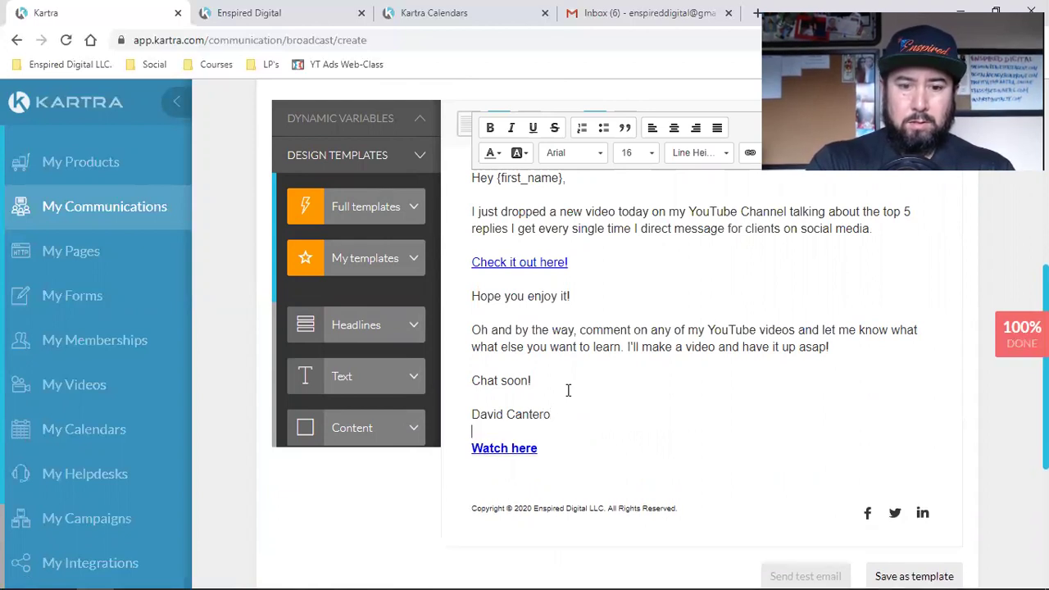
- Copy the {first_name} variable from the Dynamic Variables list
scroll(631, 336, down, 2)
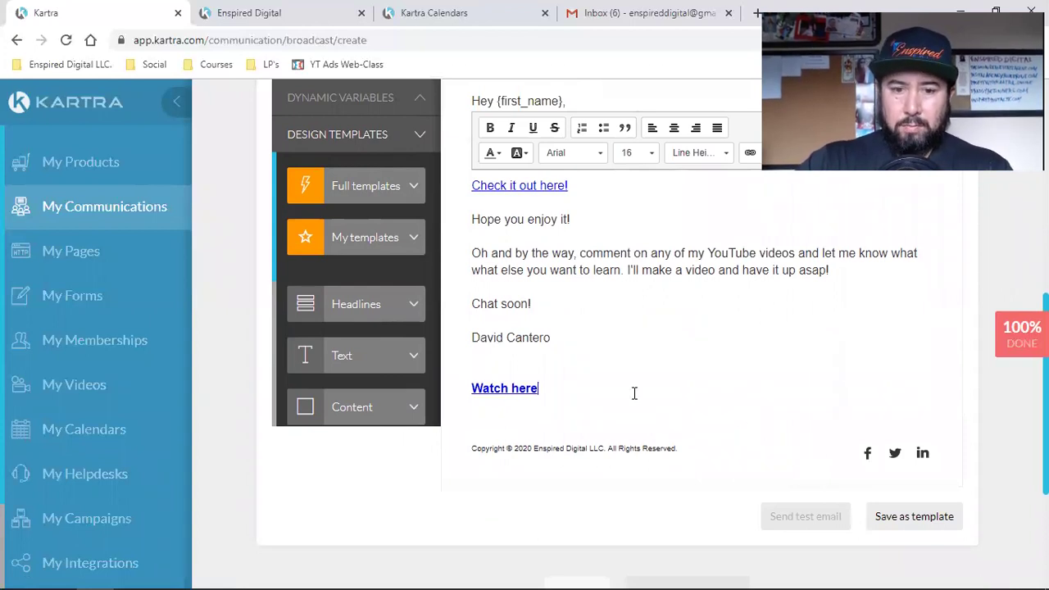
scroll(686, 393, down, 5)
scroll(729, 409, up, 14)
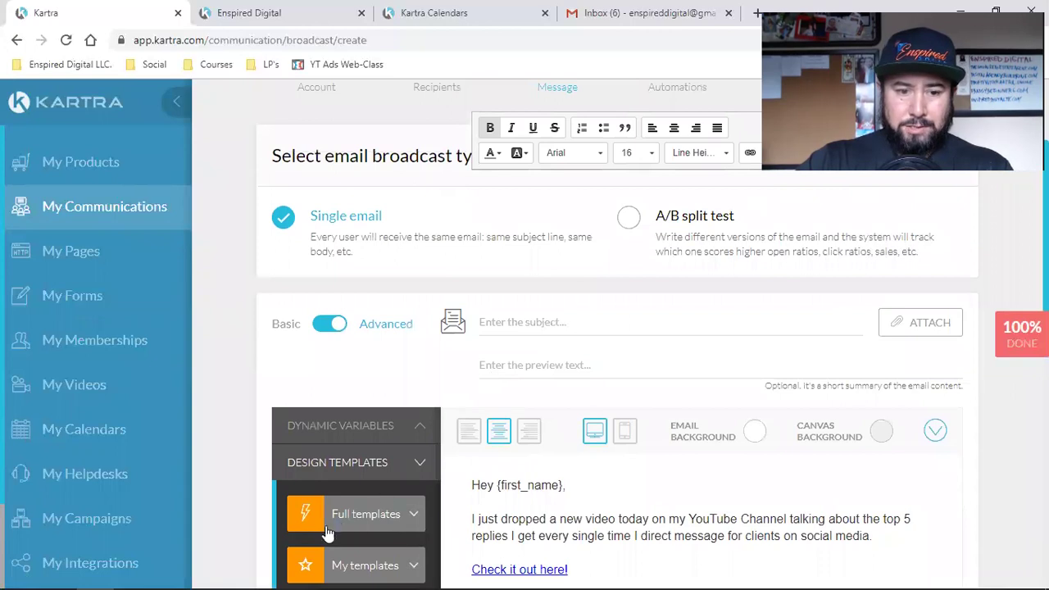
click(360, 427)
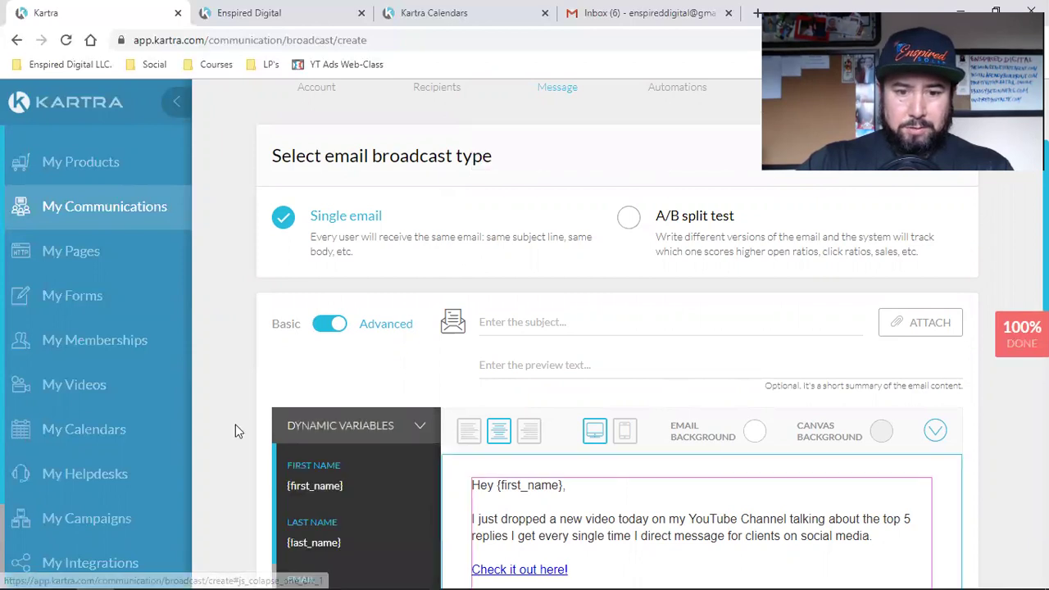
scroll(309, 416, down, 1)
double_click(311, 413)
right_click(312, 414)
click(347, 424)
- Fill the email subject field with 'Check out my newest video!'
click(570, 247)
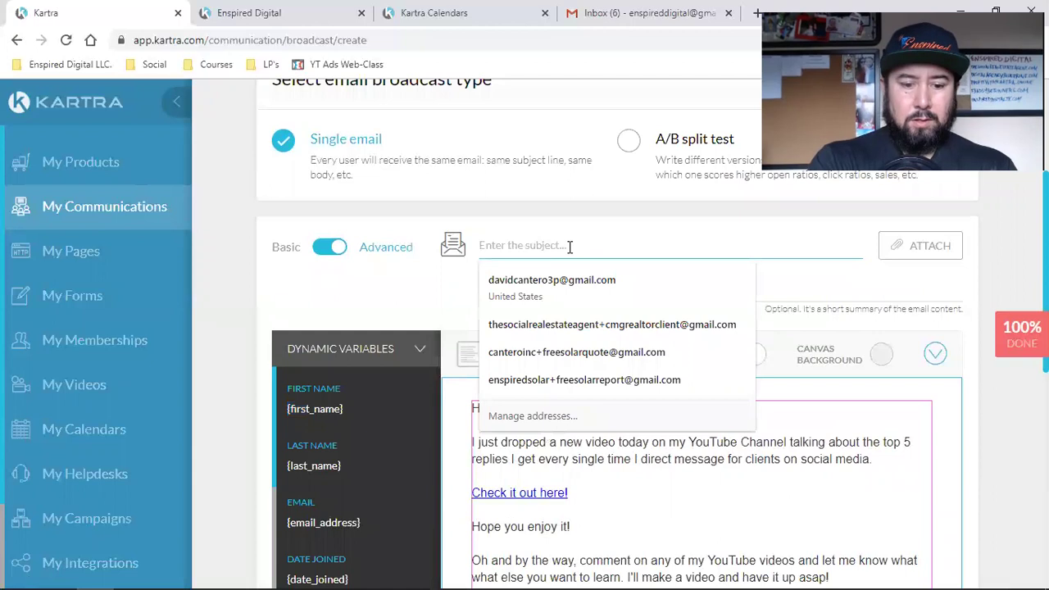
text(Check)
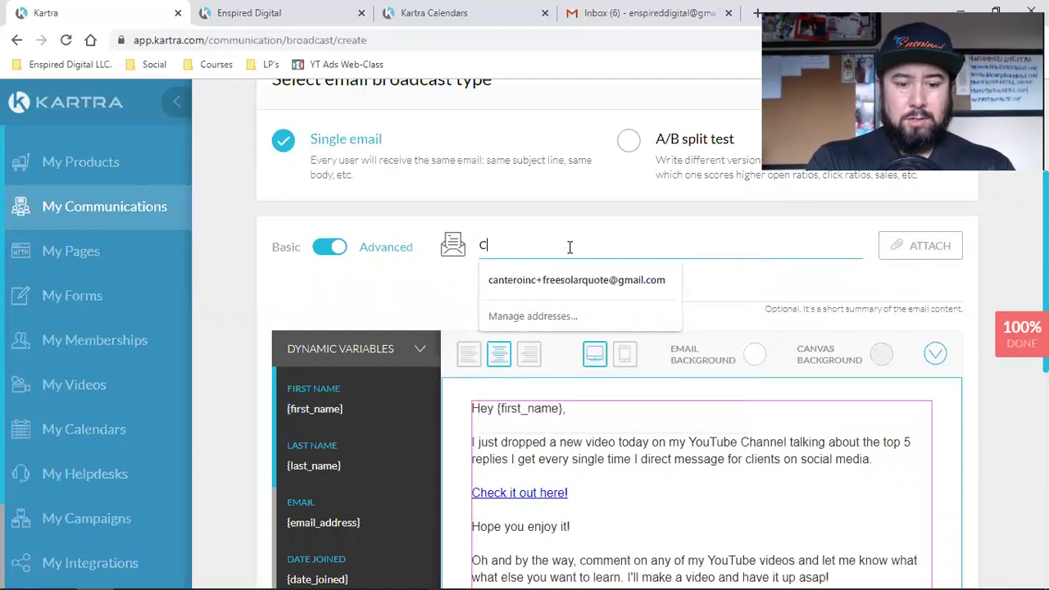
key(BackSpace)
key(BackSpace)
key(BackSpace)
key(BackSpace)
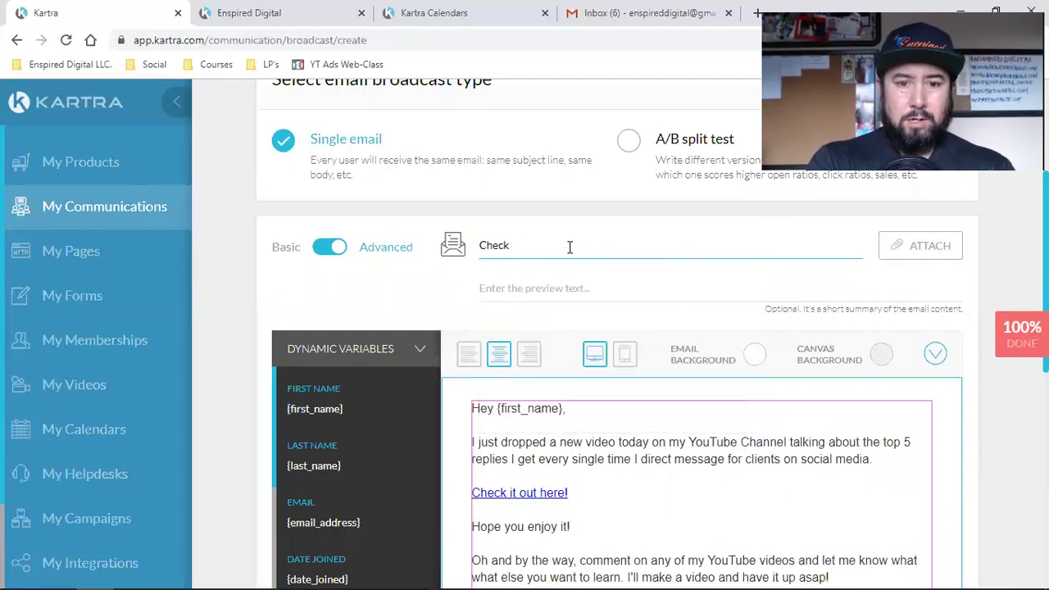
key(BackSpace)
text(He)
key(BackSpace)
key(BackSpace)
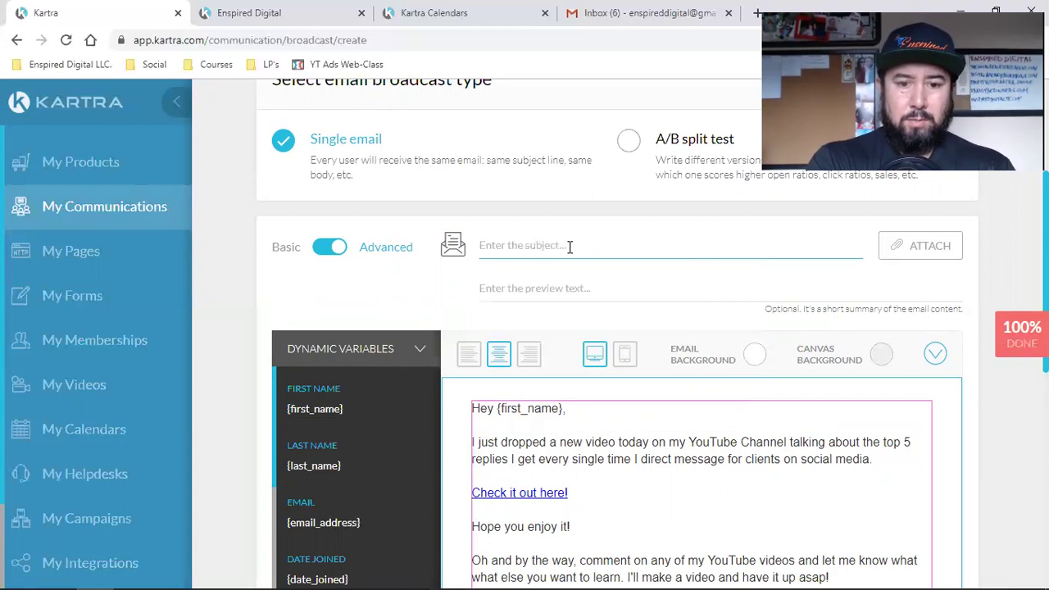
text(Chae)
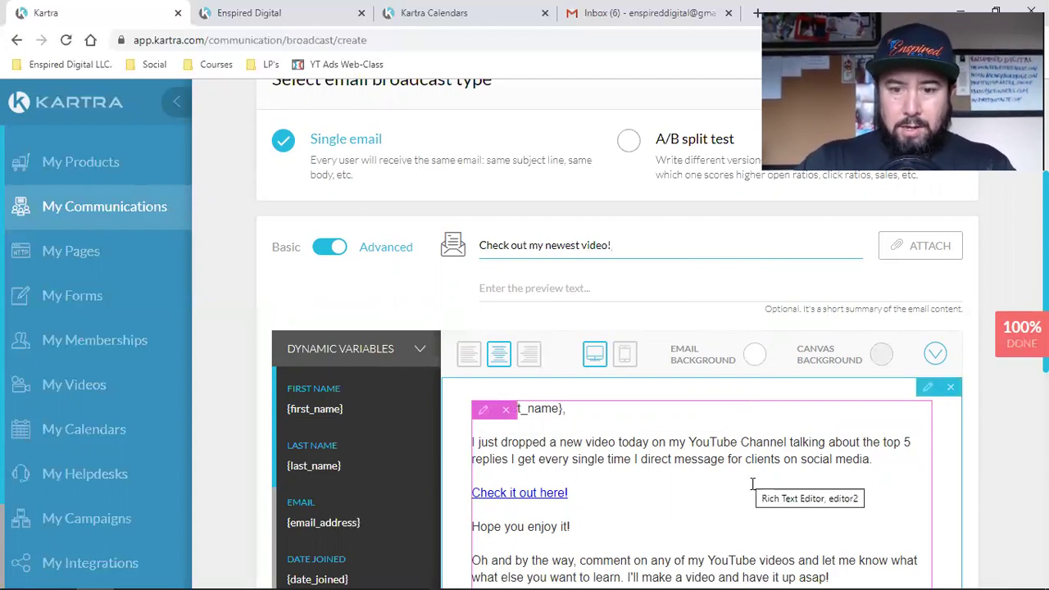
scroll(752, 483, down, 3)
- Send a test of the broadcast to the sender's own email address, then go to Gmail
click(792, 515)
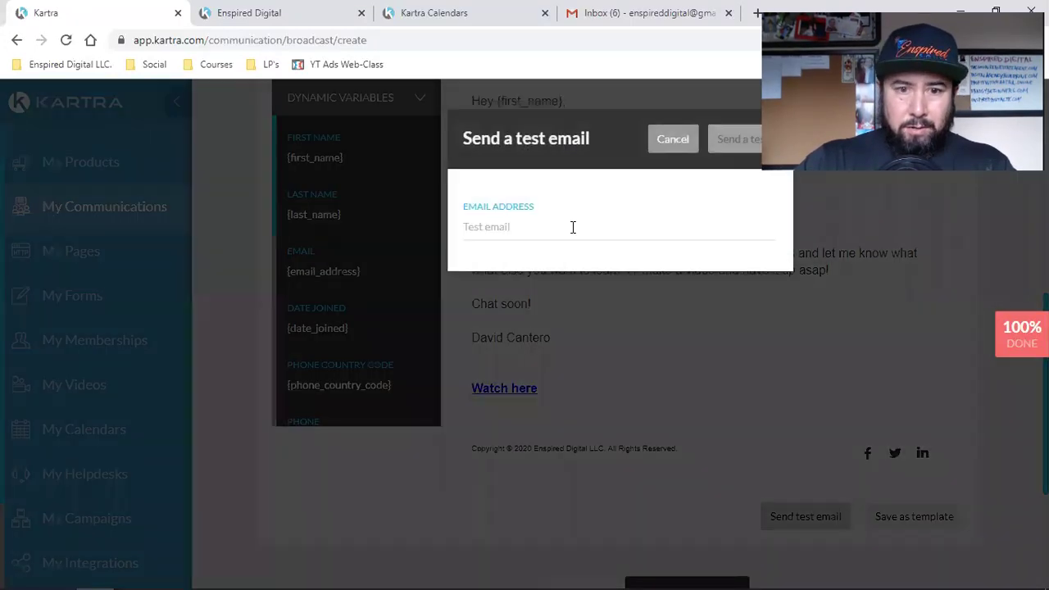
click(560, 226)
text(en)
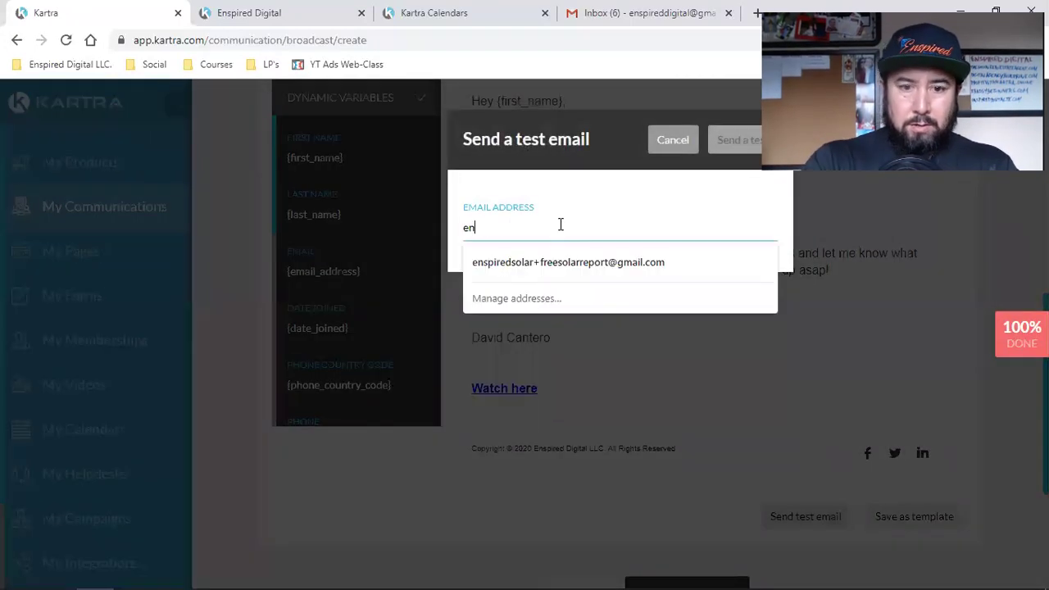
text(spired)
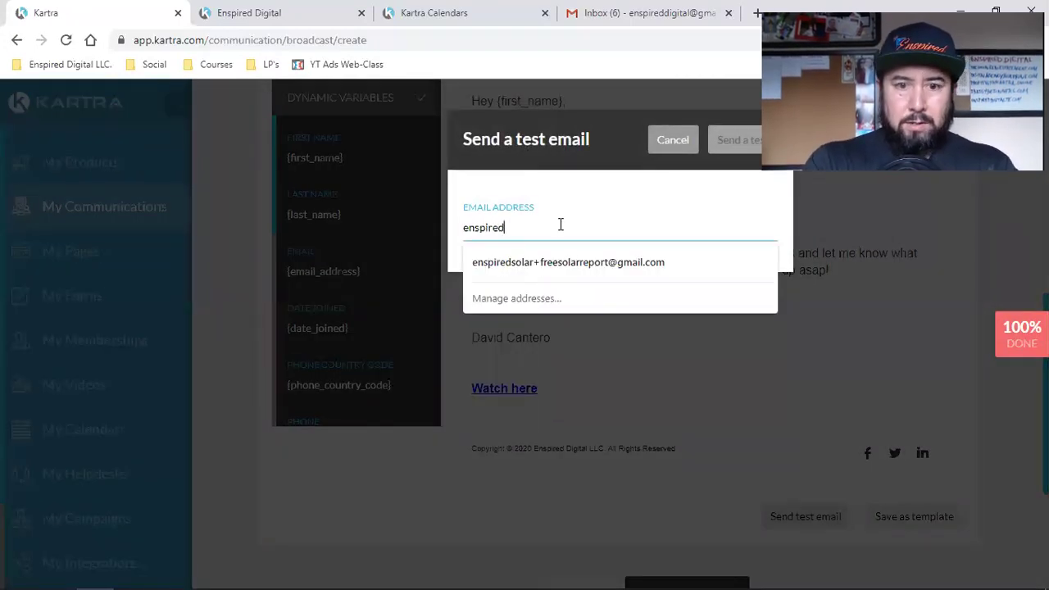
key(BackSpace)
key(BackSpace)
key(BackSpace)
key(BackSpace)
key(BackSpace)
key(BackSpace)
key(BackSpace)
key(BackSpace)
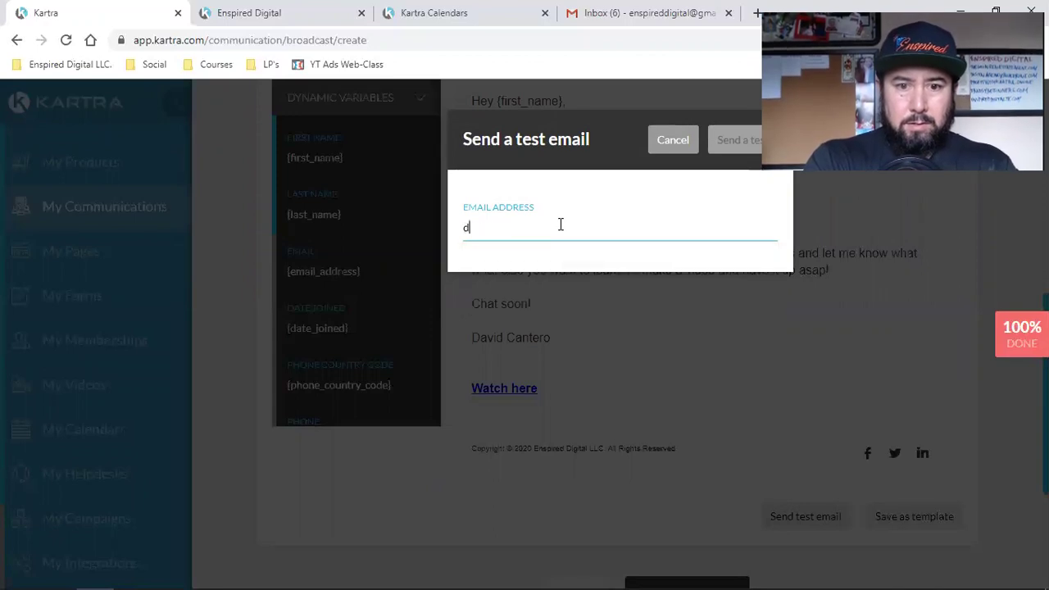
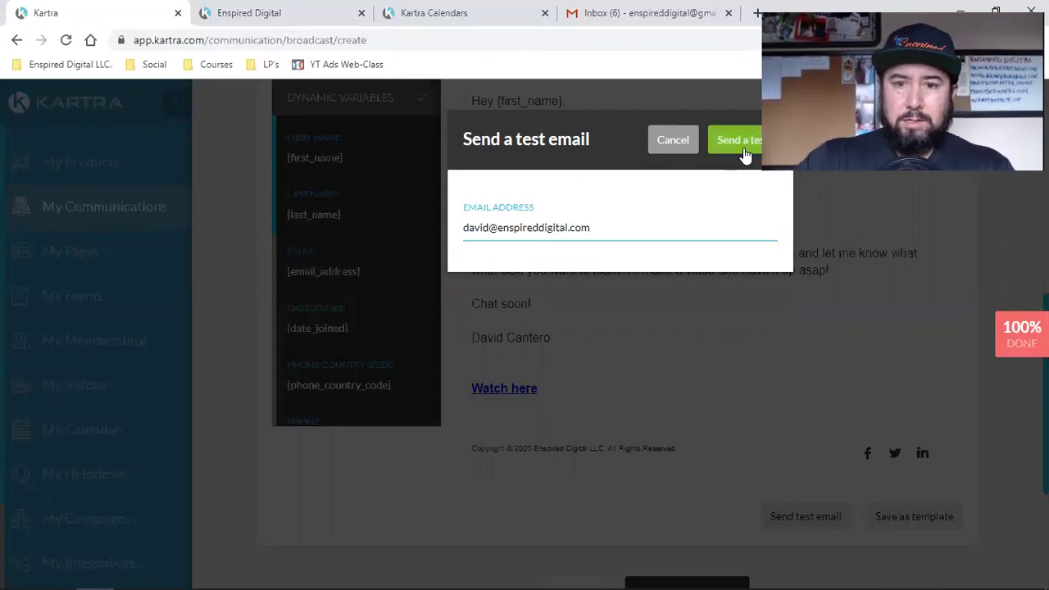
click(733, 139)
click(611, 9)
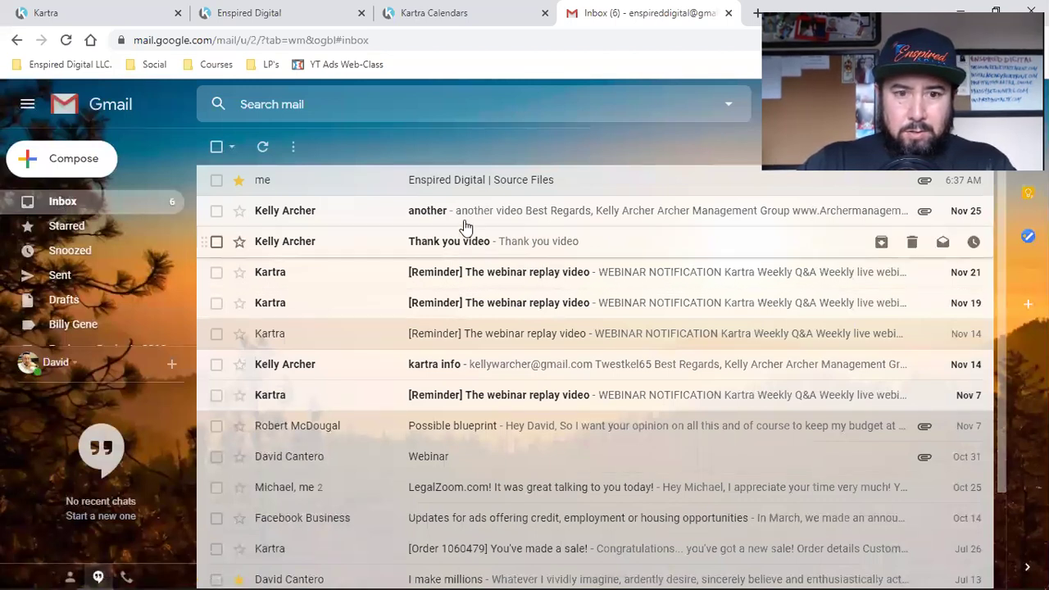
- Open the 'Check out my newest video!' test email and follow its 'Check it out here!' link
click(62, 202)
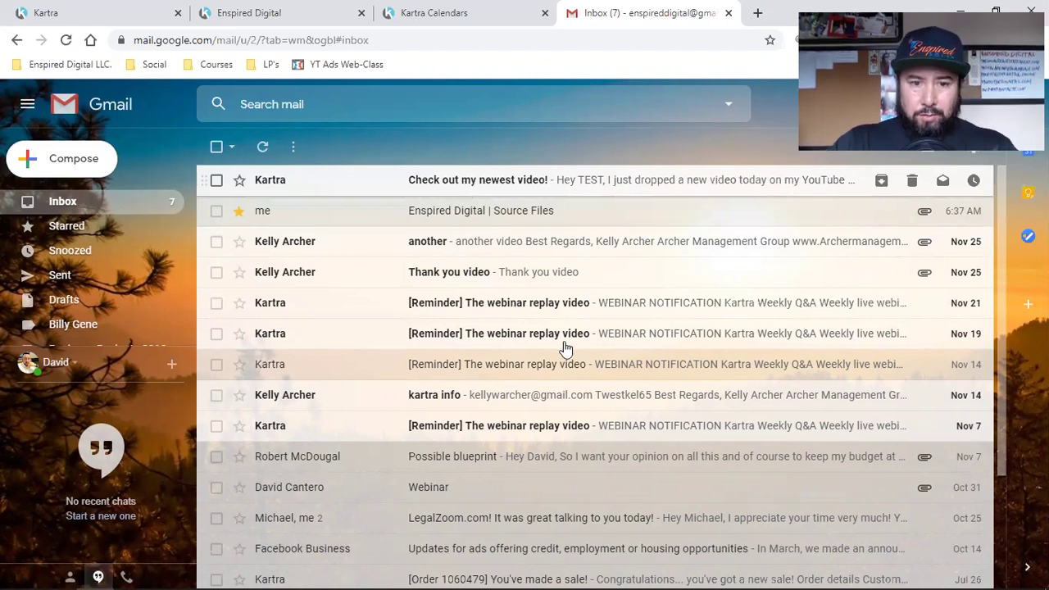
key(Return)
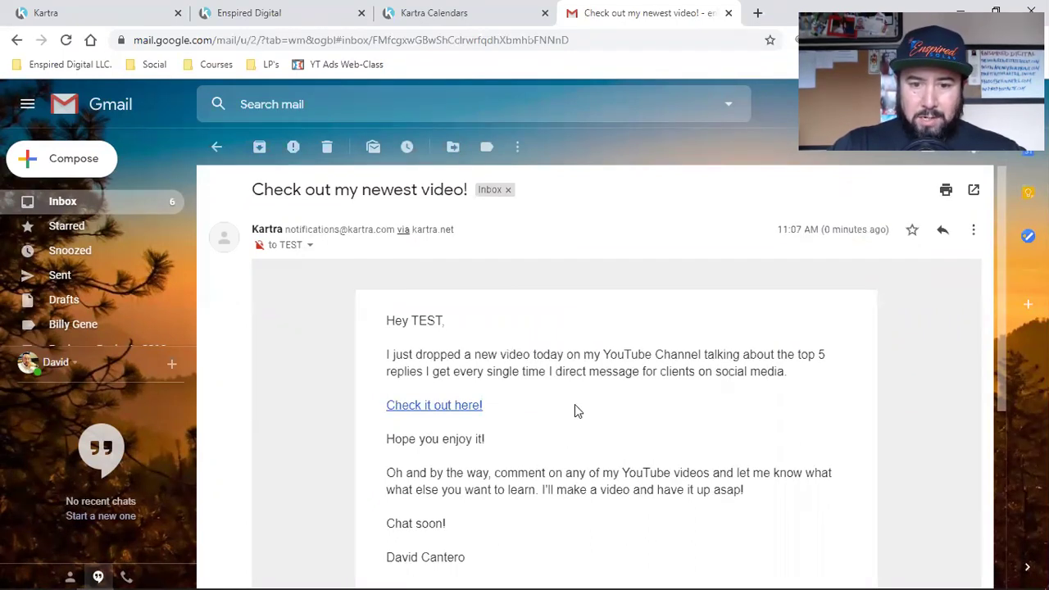
scroll(574, 404, down, 1)
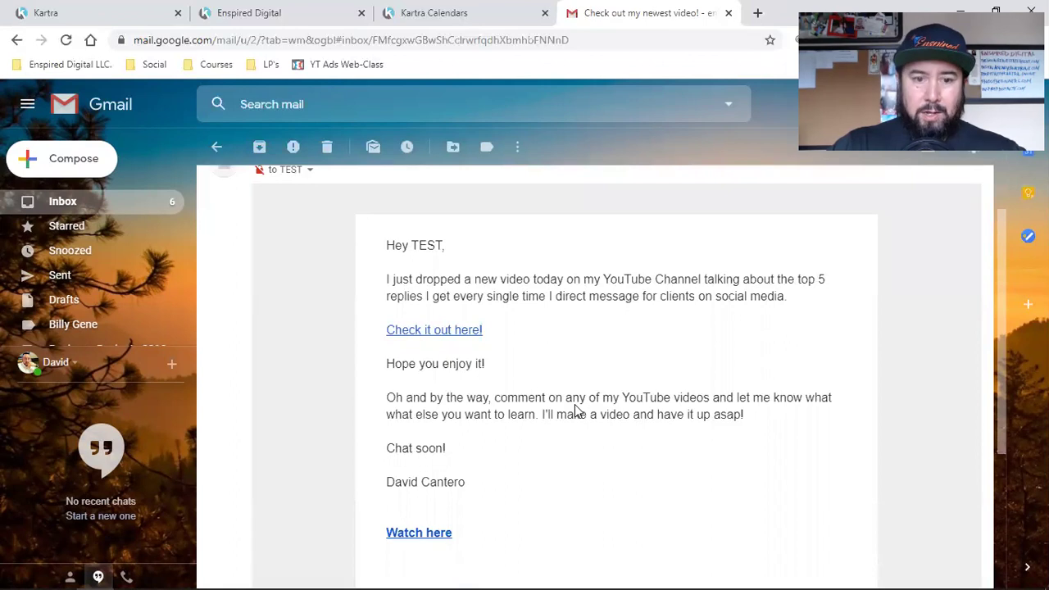
scroll(540, 342, down, 1)
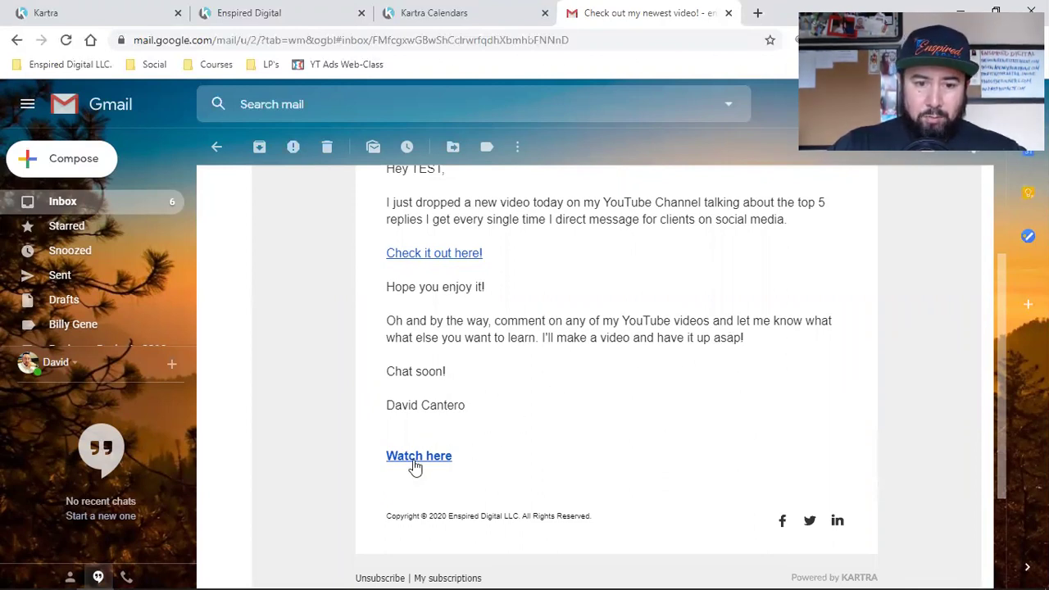
click(419, 253)
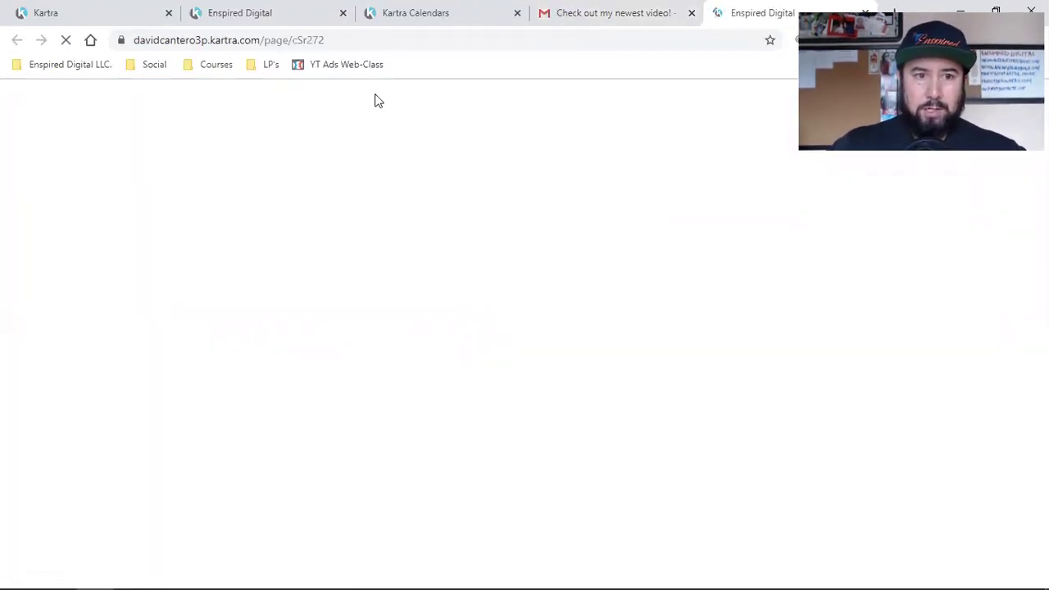
- Close the duplicate tab, review the Top 5 Replies page, and check its Facebook pixel events
click(343, 13)
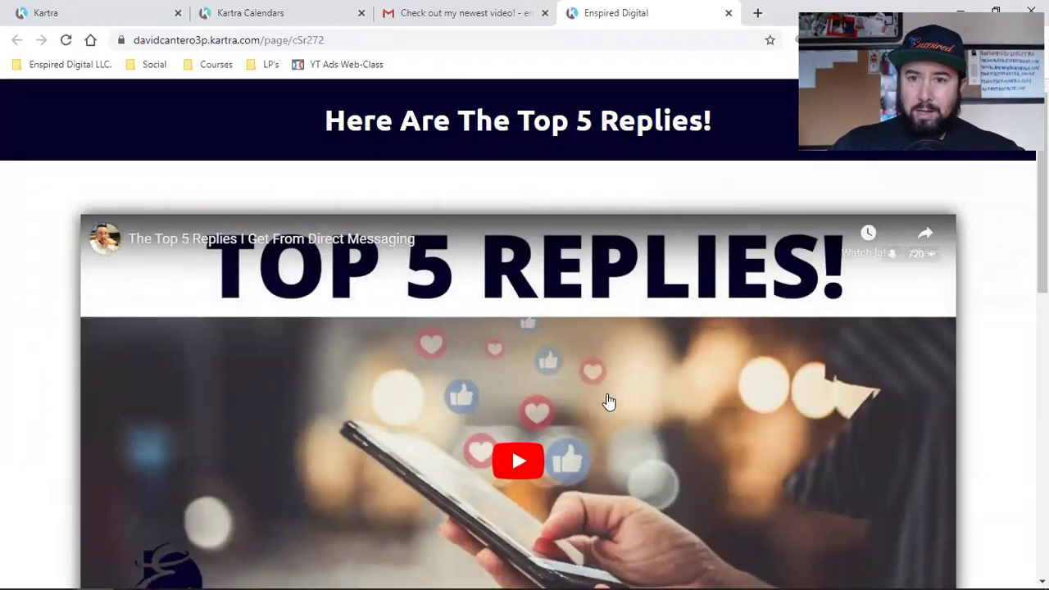
scroll(606, 402, down, 2)
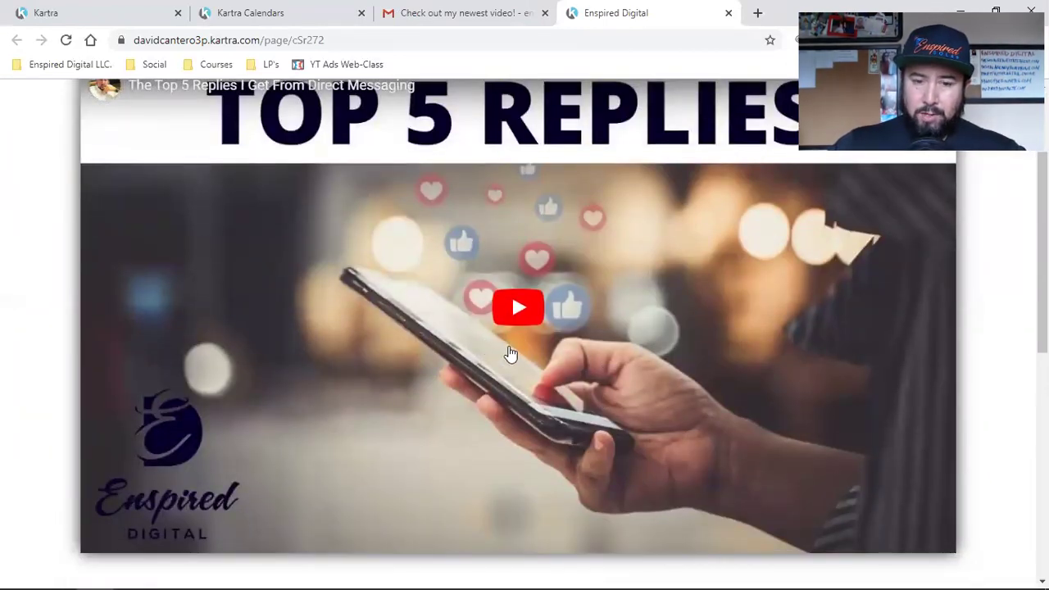
scroll(510, 353, down, 5)
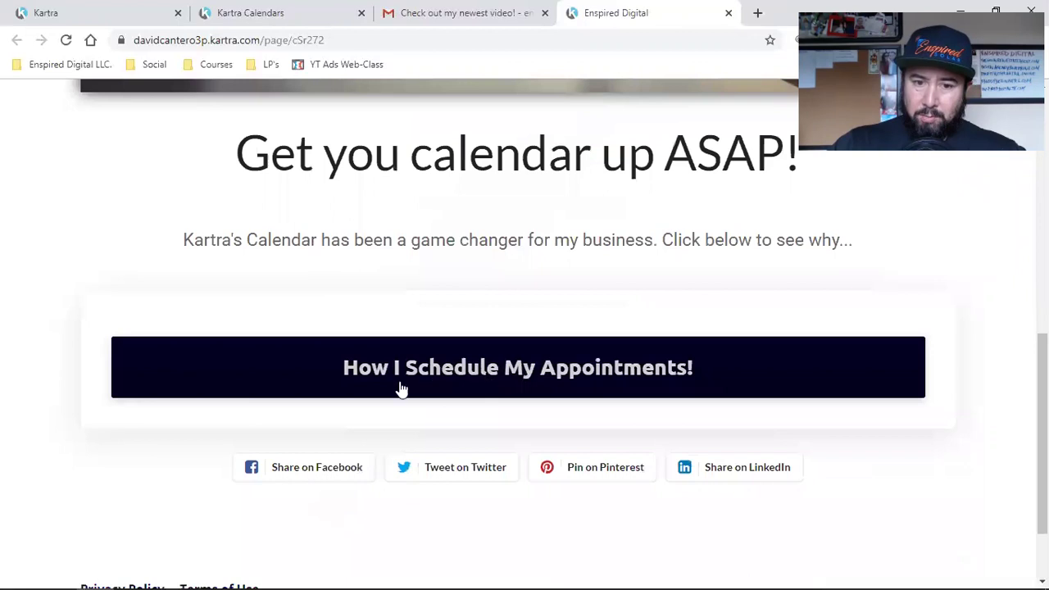
scroll(825, 398, up, 6)
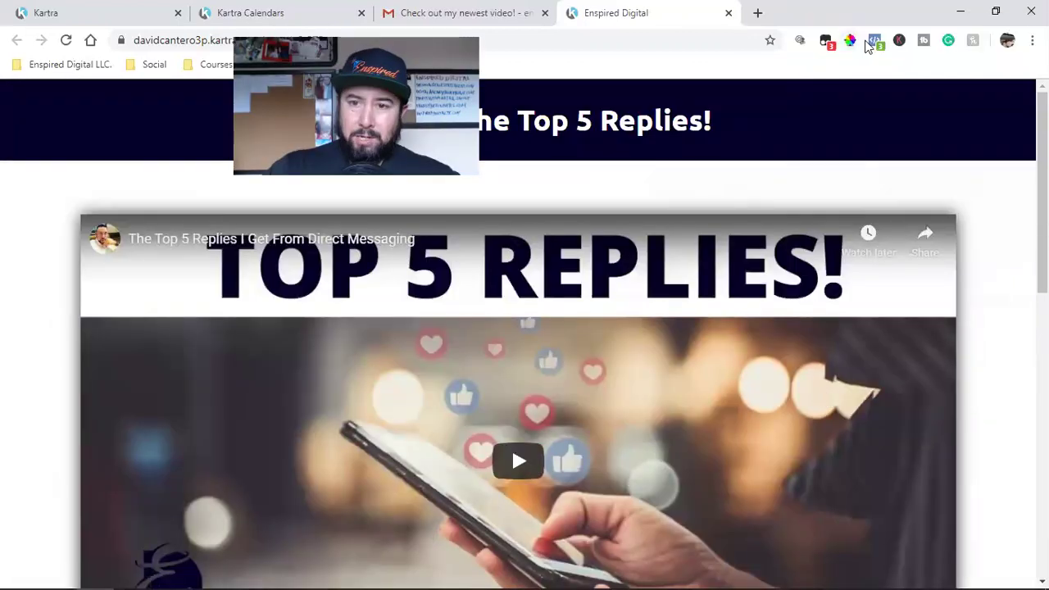
click(871, 42)
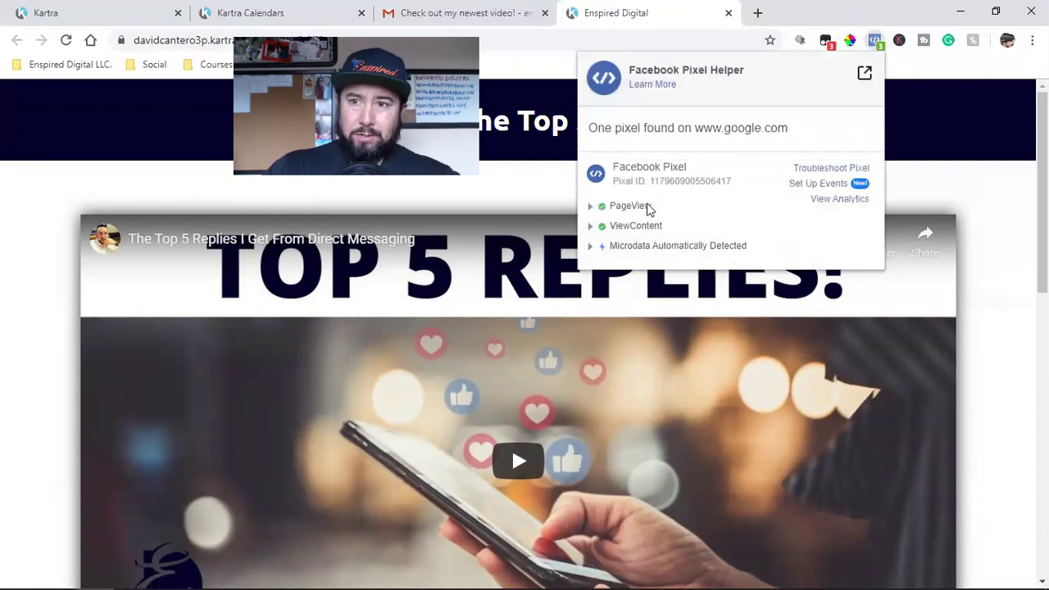
click(207, 12)
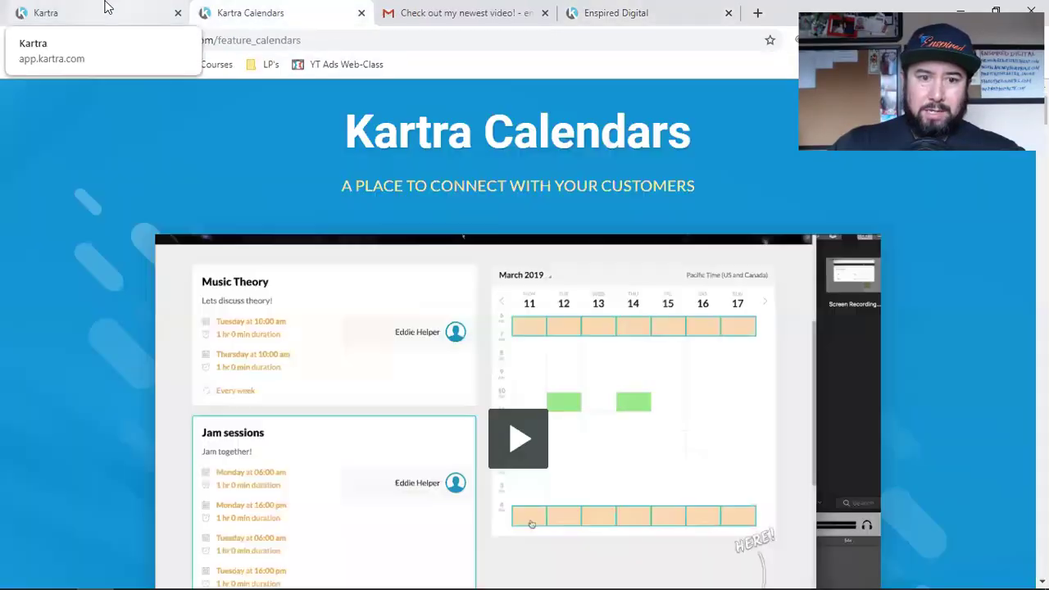
- Back in the broadcast editor, close the test-sent notice and save the message with Save and next
click(104, 10)
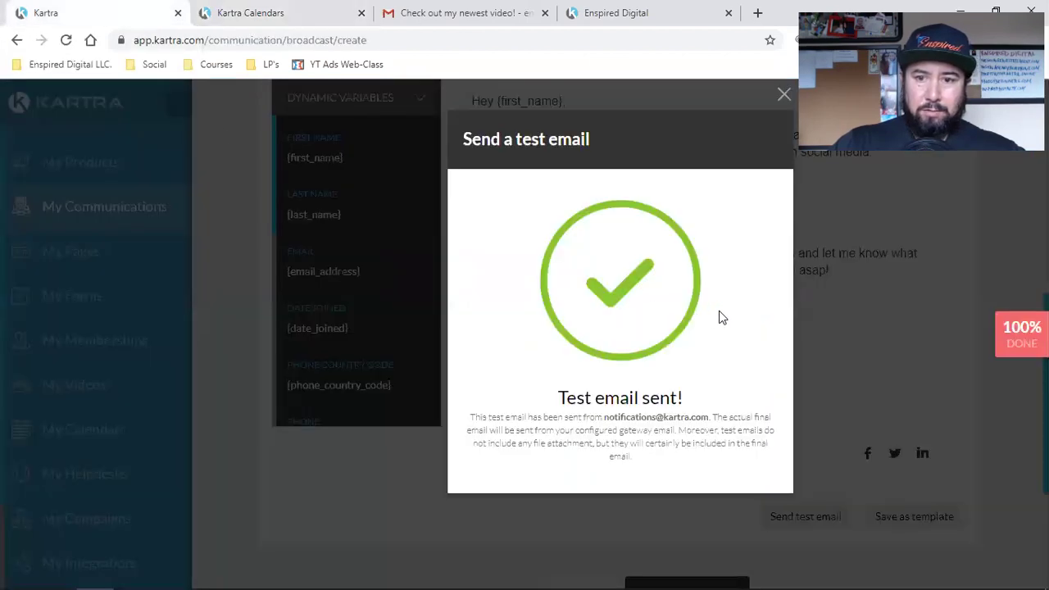
click(784, 95)
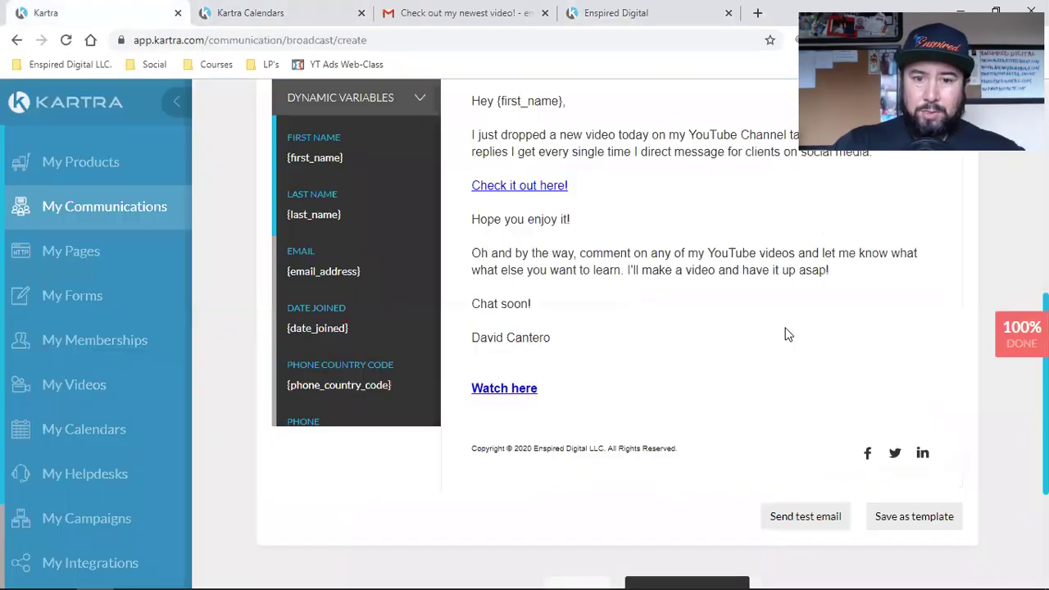
scroll(690, 391, down, 1)
scroll(691, 391, up, 6)
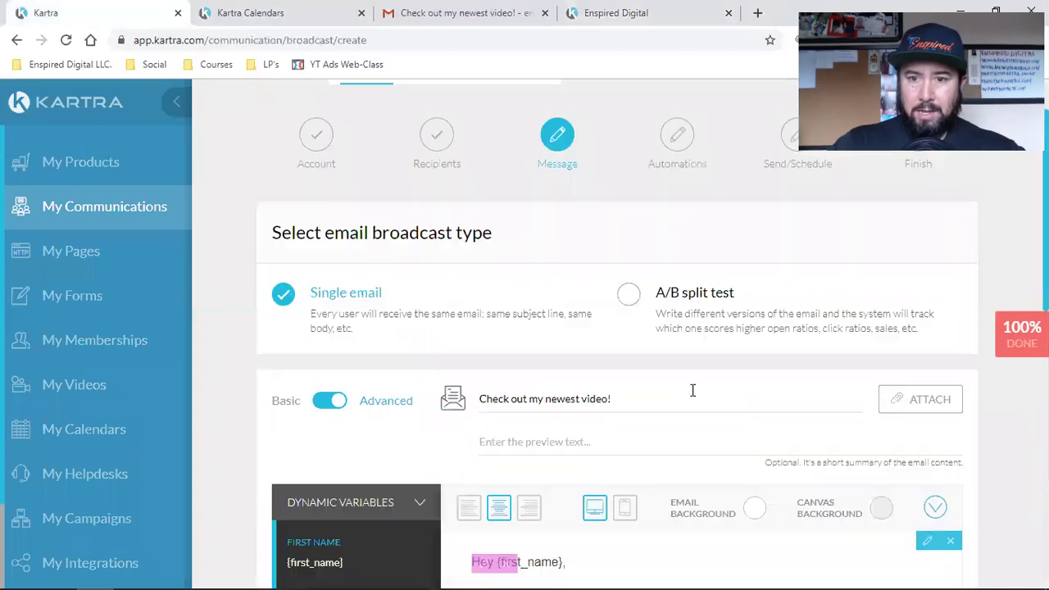
scroll(859, 397, down, 5)
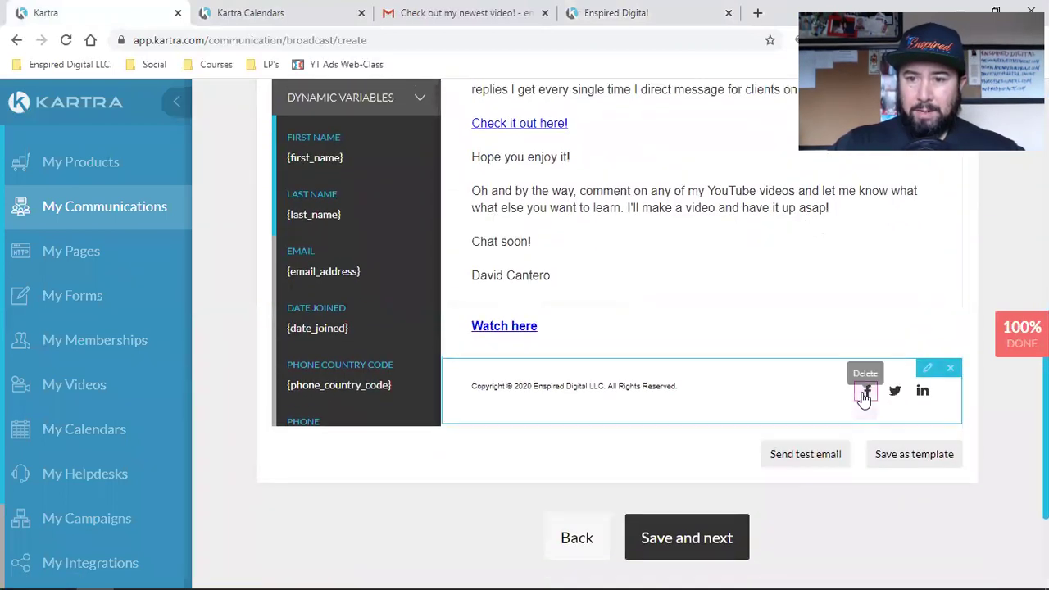
scroll(942, 355, up, 1)
scroll(942, 355, up, 5)
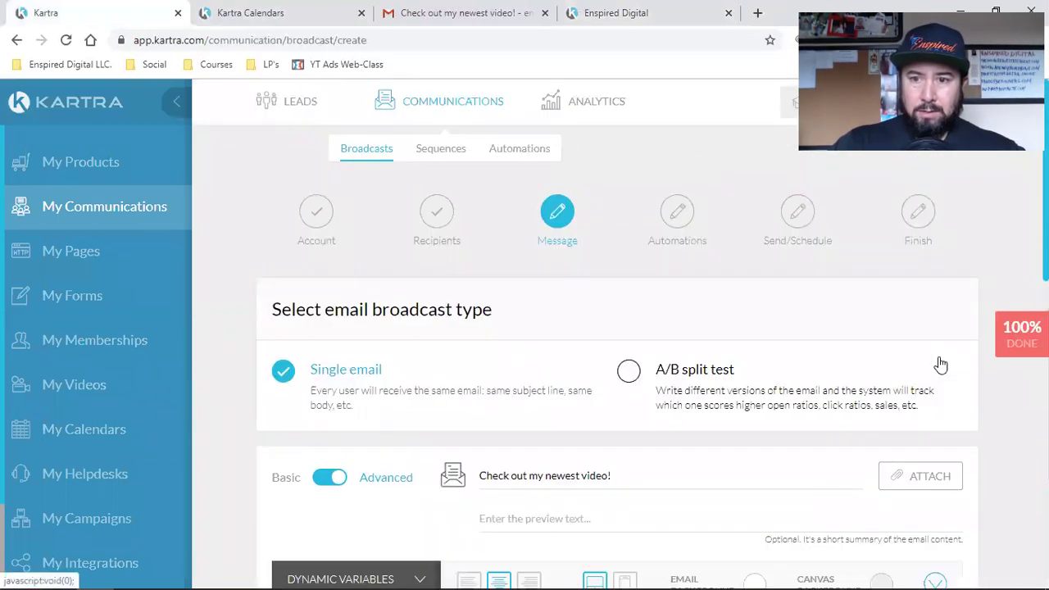
scroll(942, 361, down, 6)
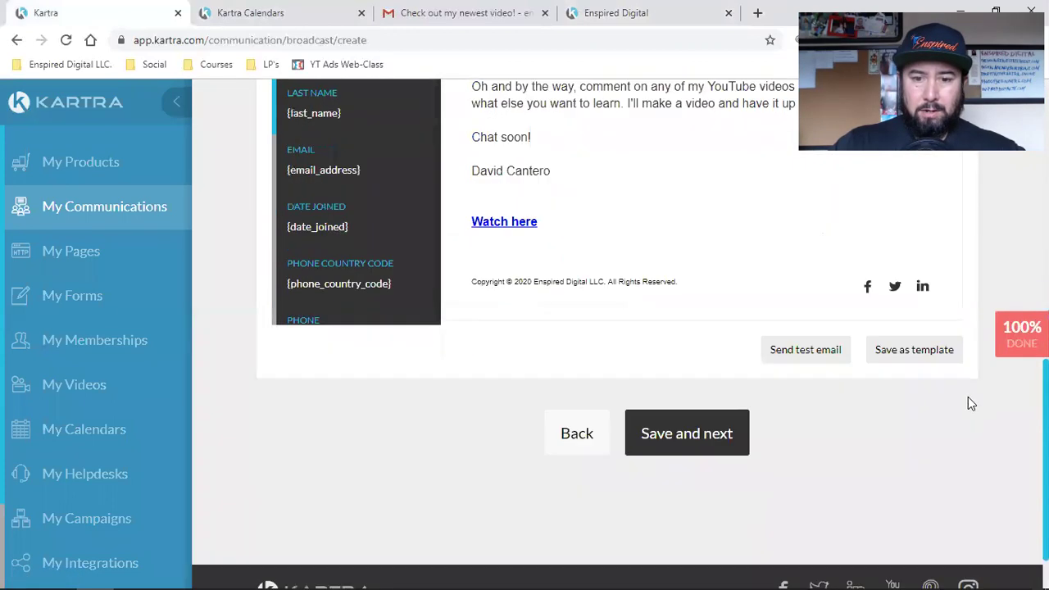
scroll(968, 403, down, 1)
click(724, 372)
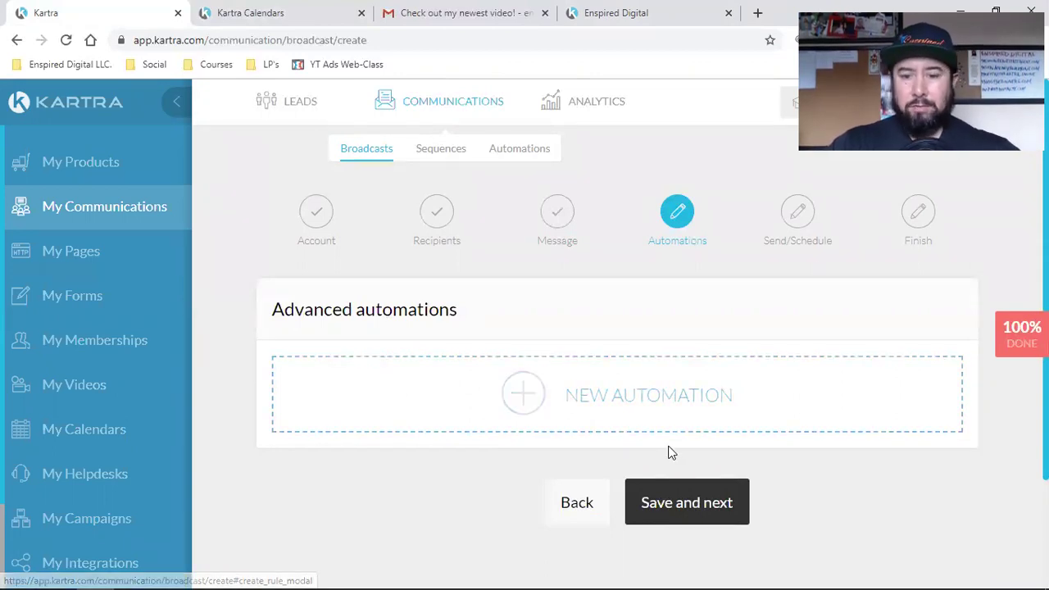
- Skip automations, choose Send now, and continue to the final Send broadcast confirmation
click(682, 512)
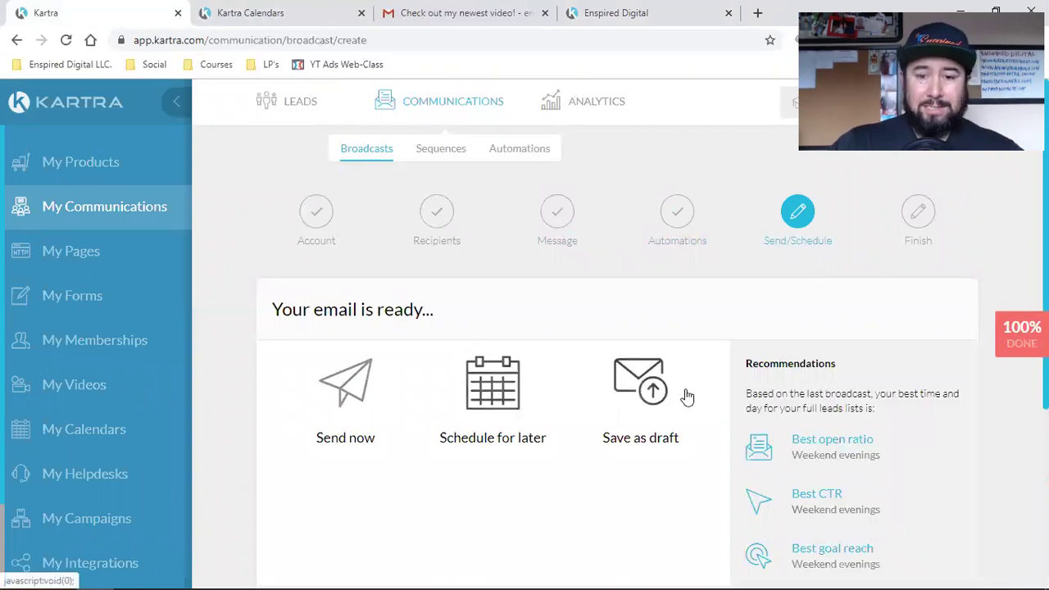
scroll(633, 322, down, 1)
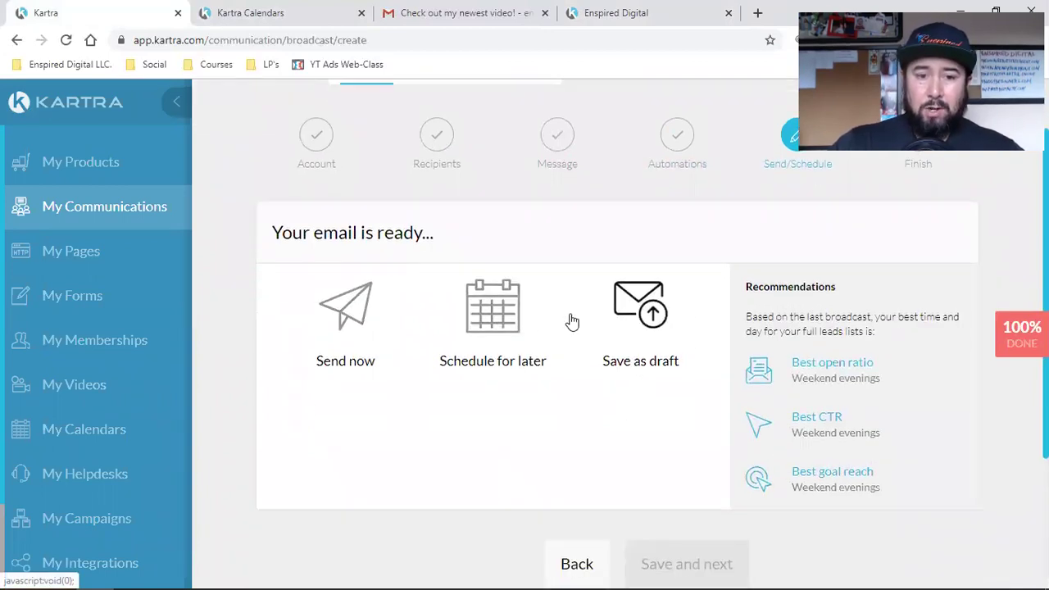
click(331, 318)
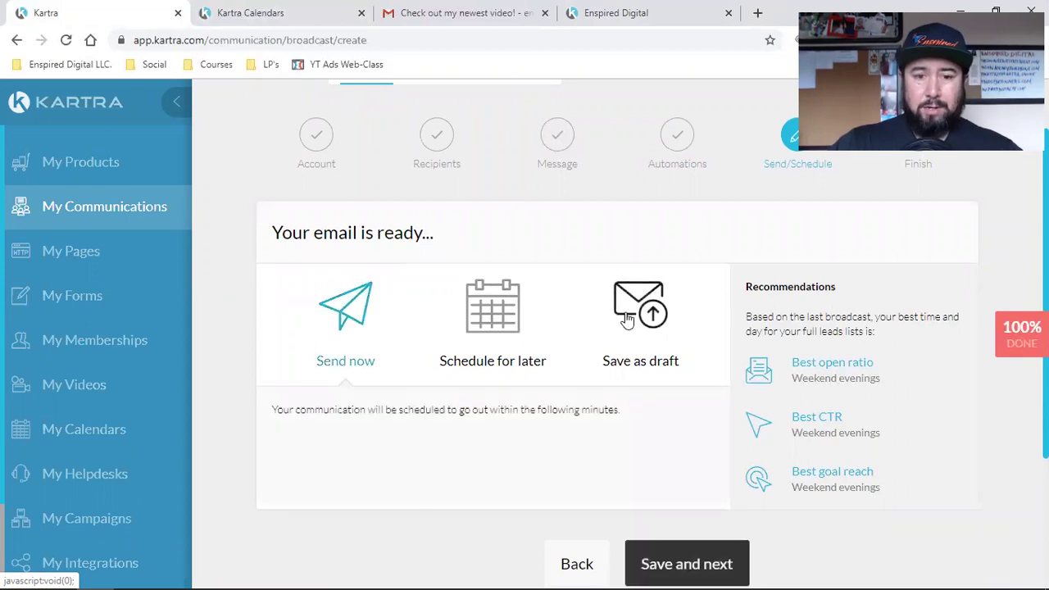
scroll(627, 319, down, 2)
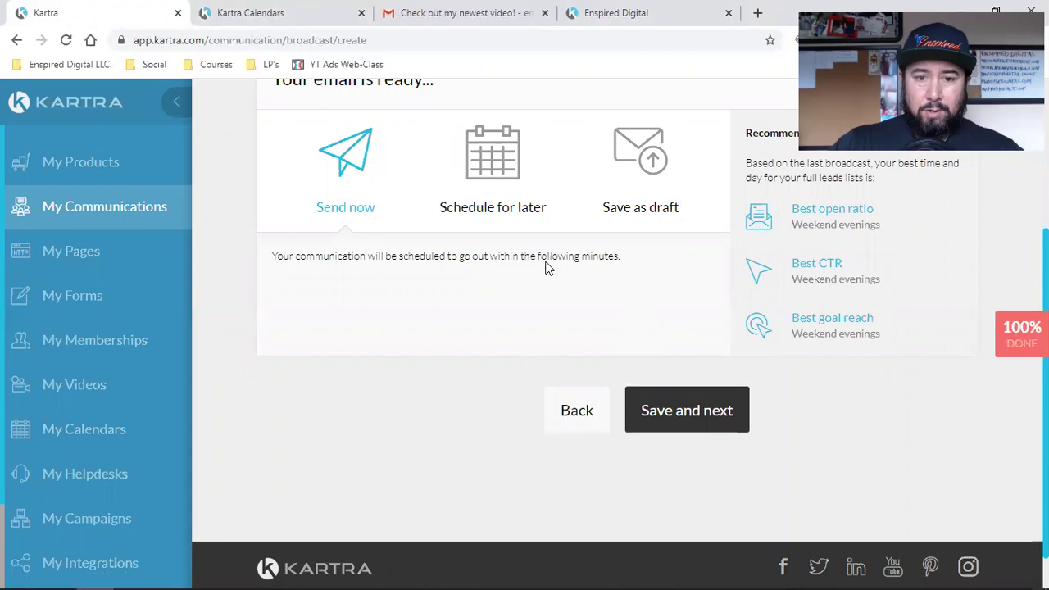
click(686, 426)
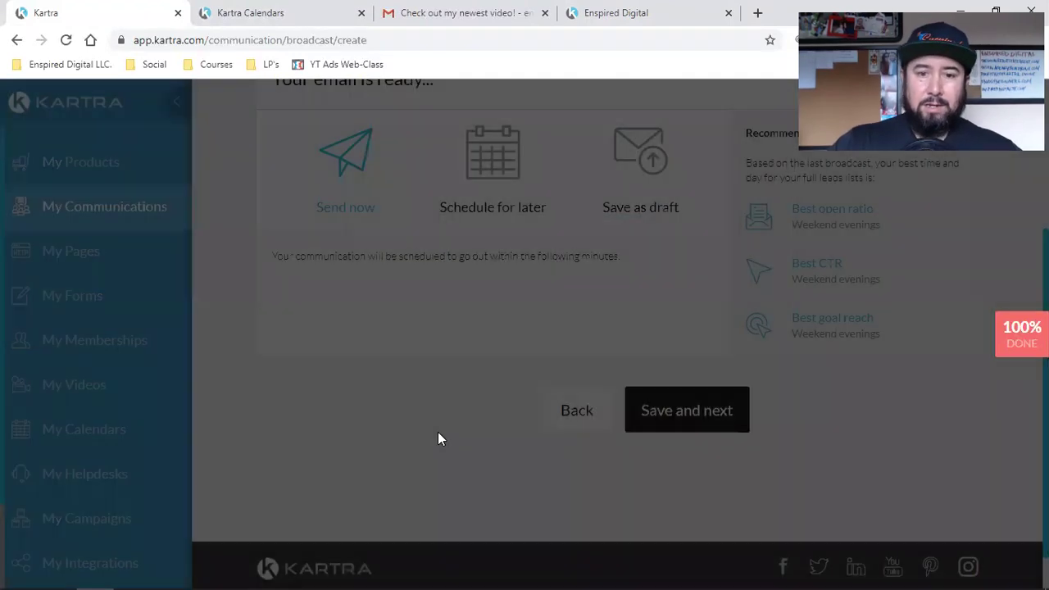
- Confirm sending 'The top 5 replies' now to its 79 recipients and review the Finish summary
click(766, 146)
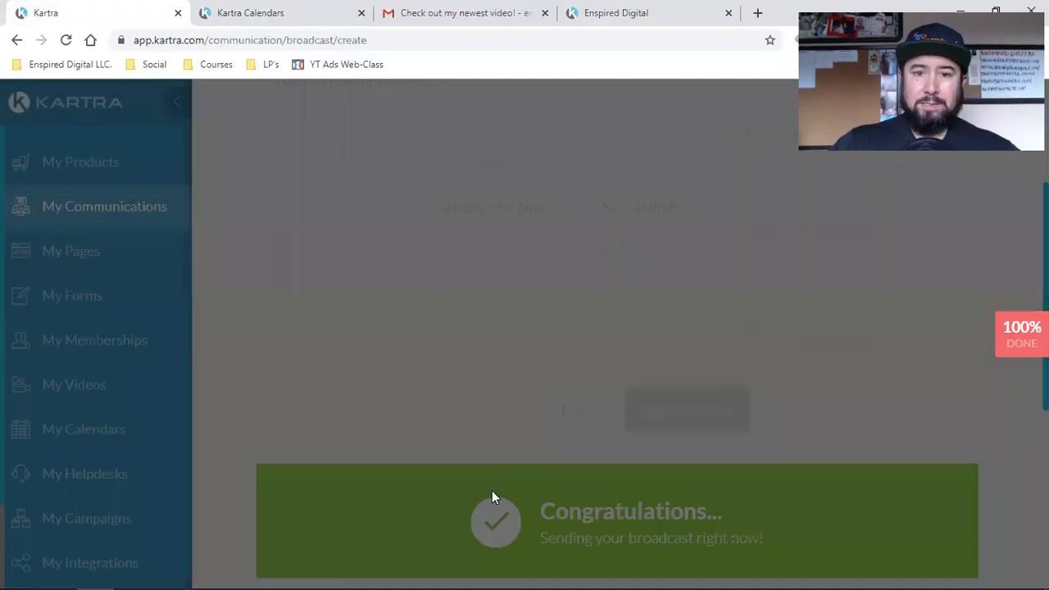
scroll(506, 477, down, 3)
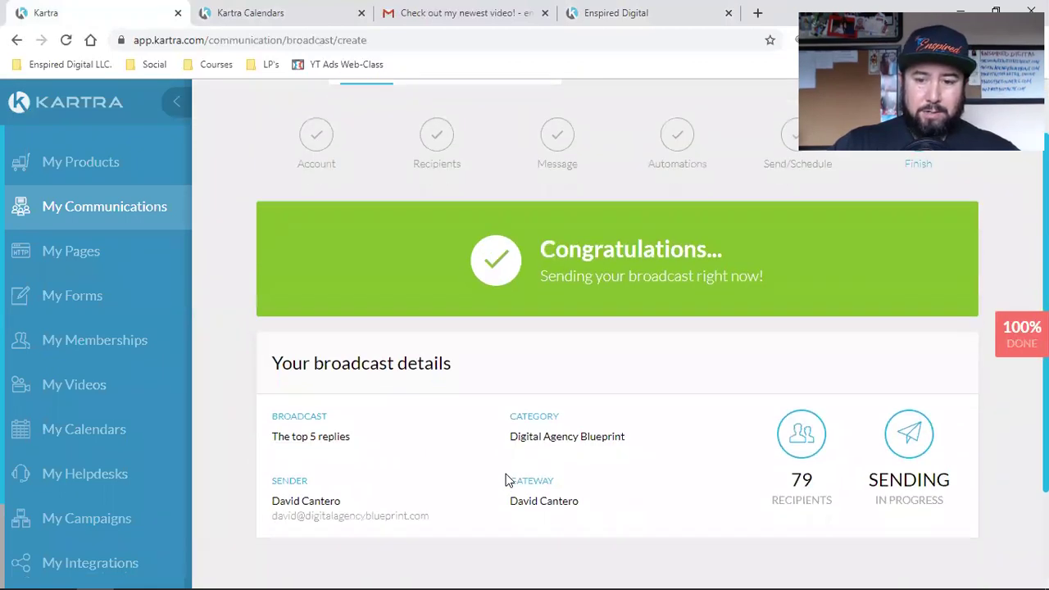
scroll(698, 468, up, 3)
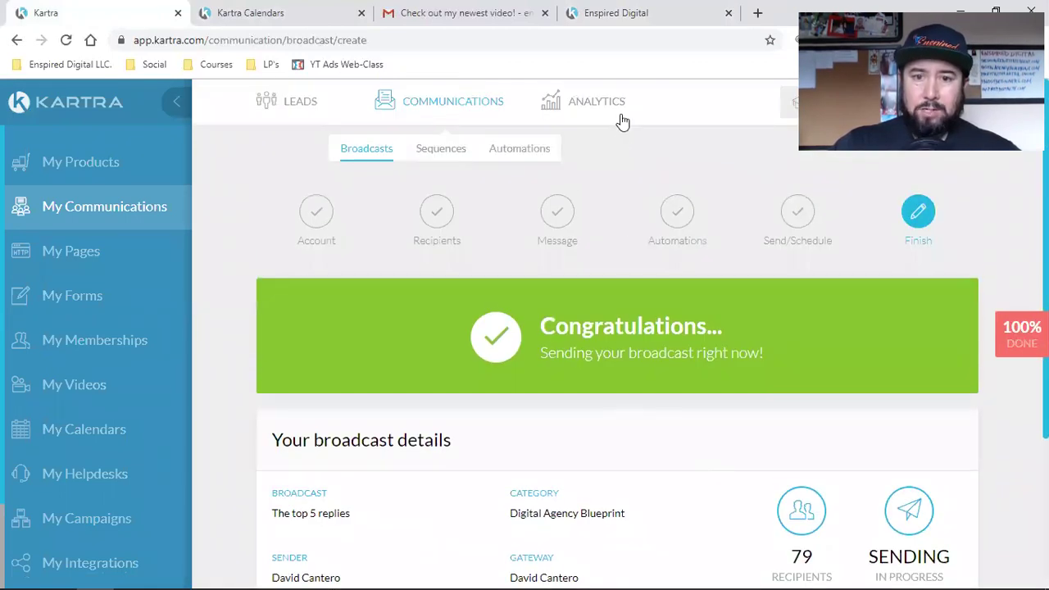
mouse_move(601, 117)
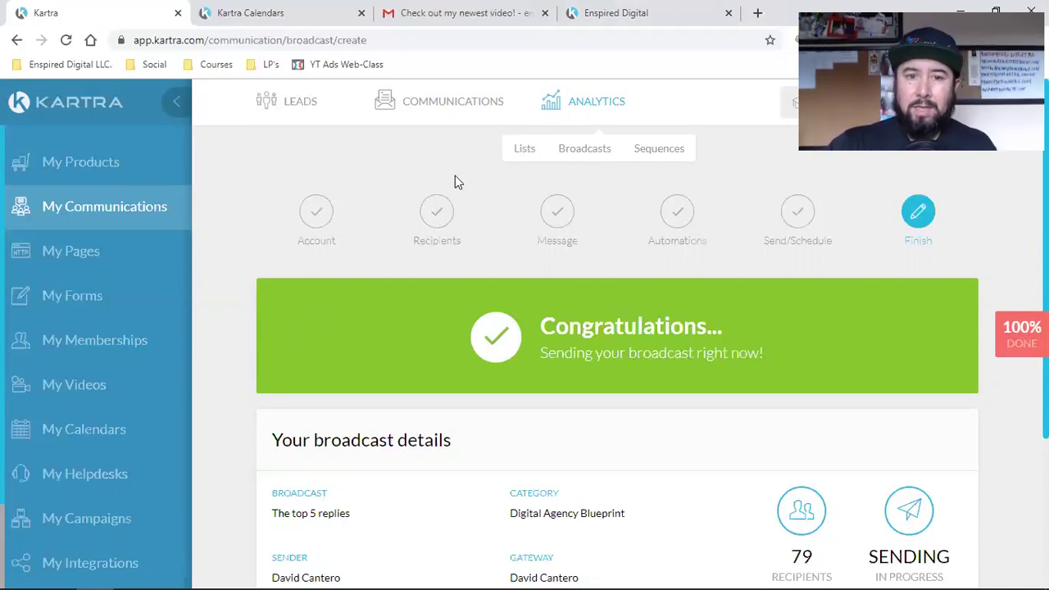
mouse_move(453, 111)
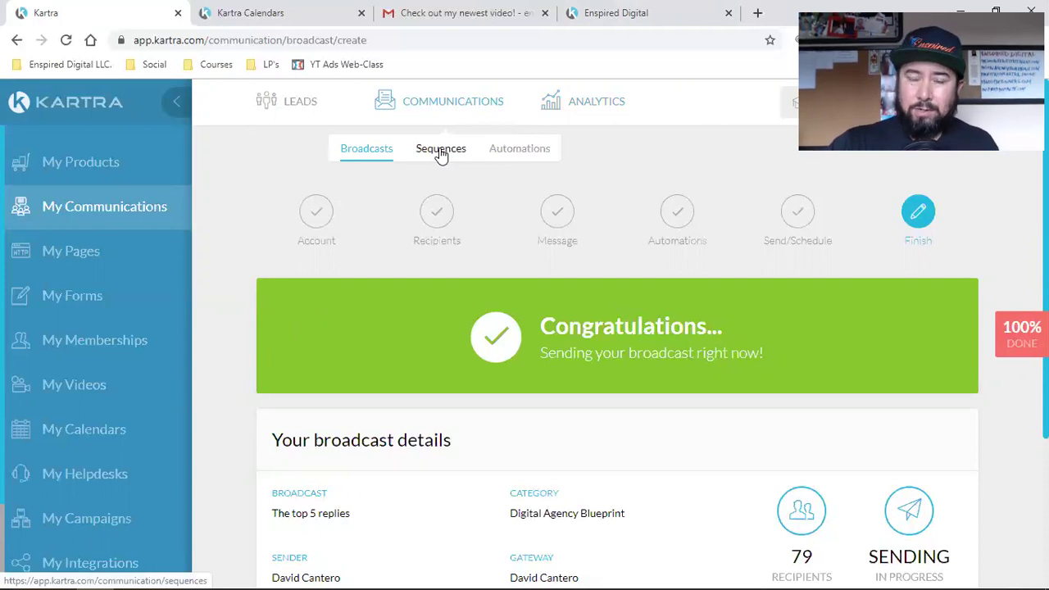